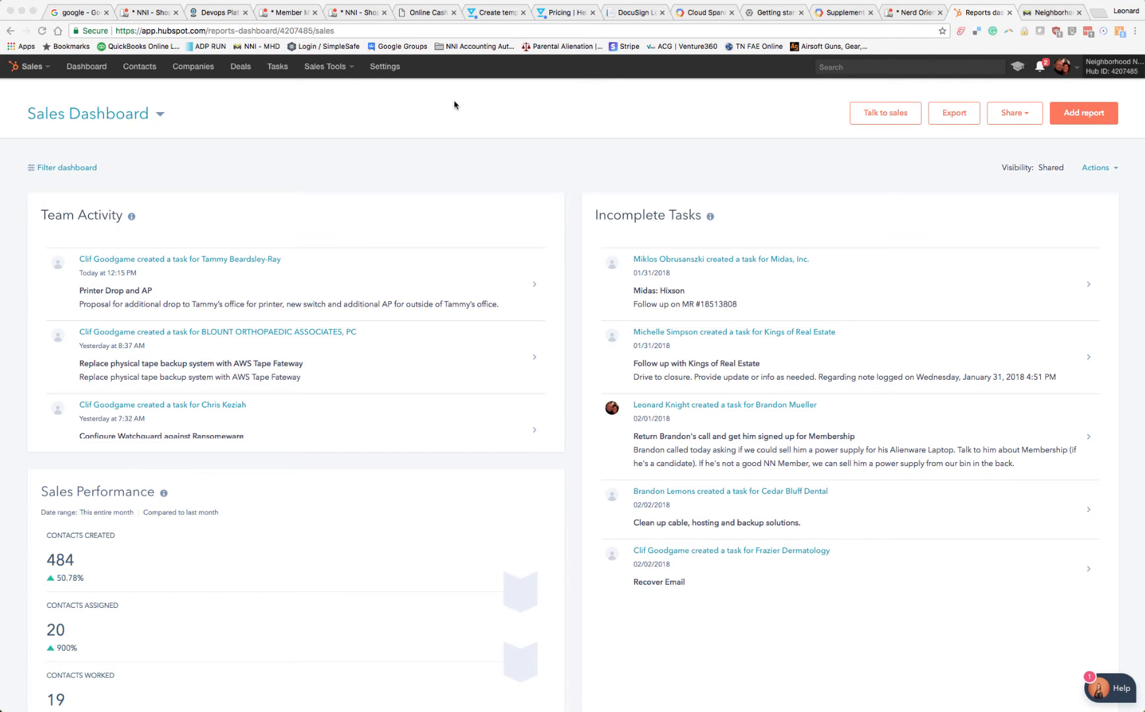
Search the CRM for the contact's last name and open the last matching contact record
{"action": "left_click", "coordinate": [355, 152]}
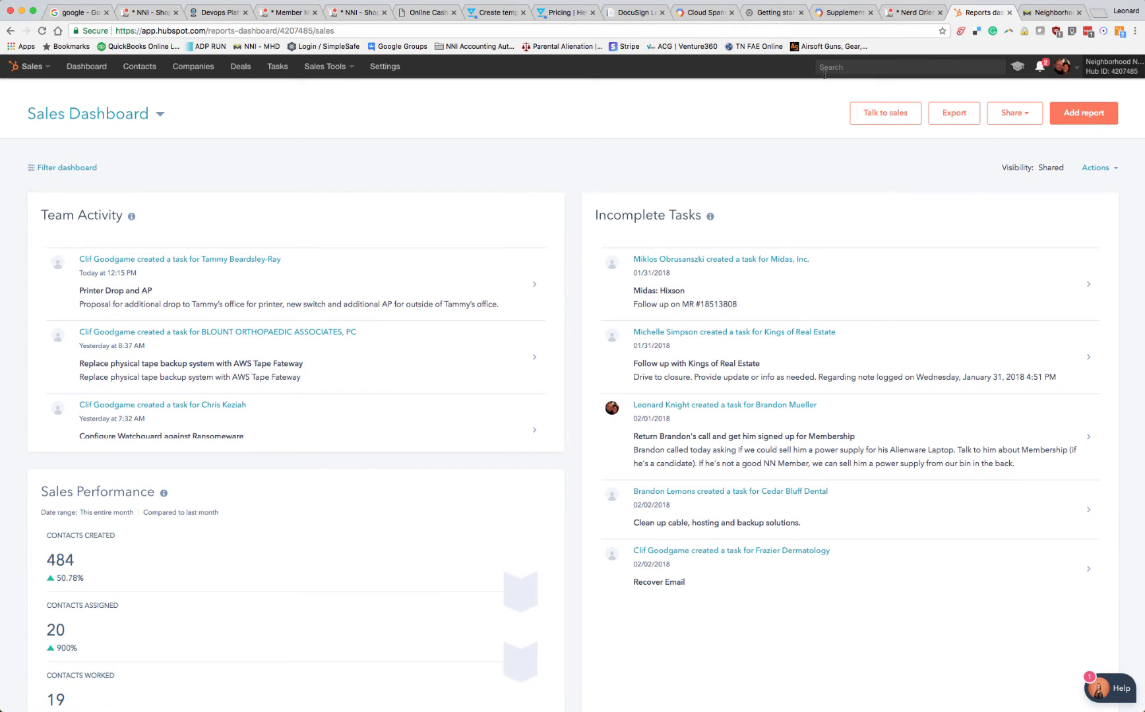
{"action": "left_click", "coordinate": [864, 67]}
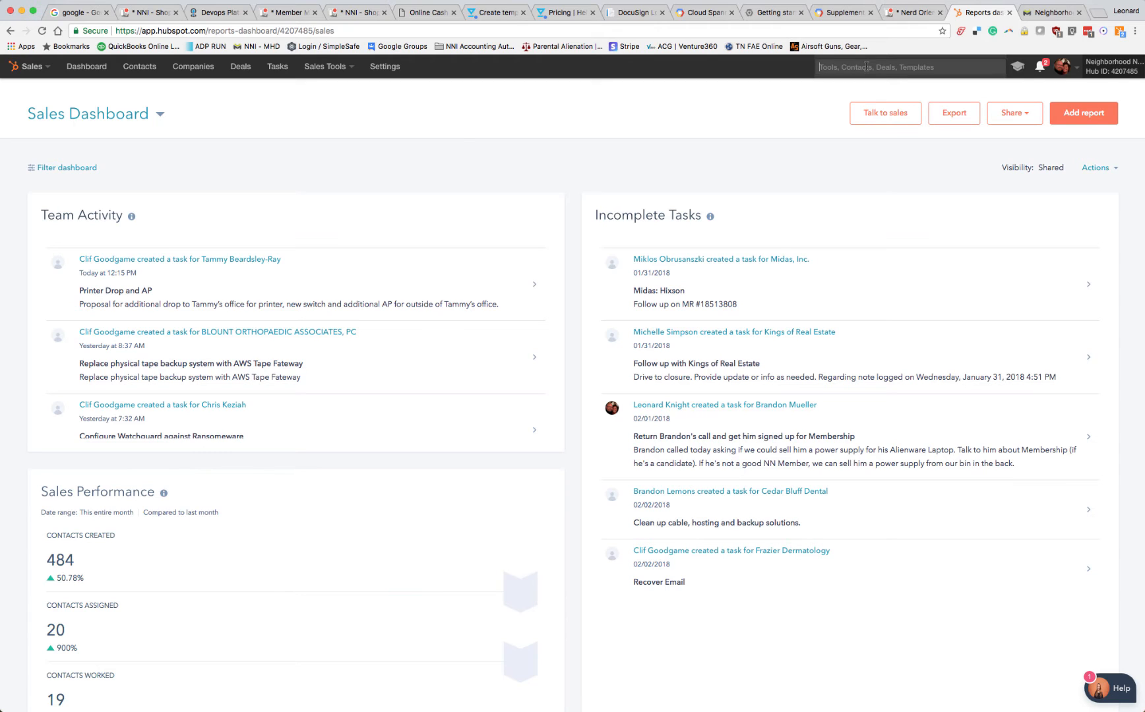
{"action": "left_click", "coordinate": [833, 66]}
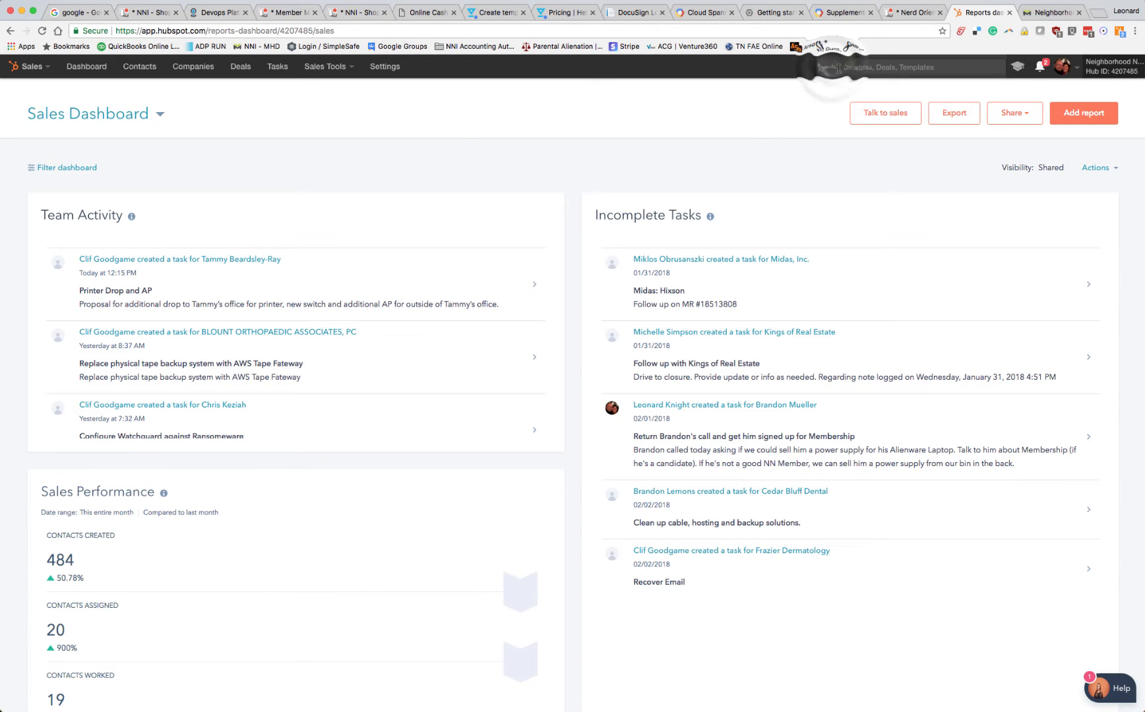
{"action": "left_click", "coordinate": [822, 68]}
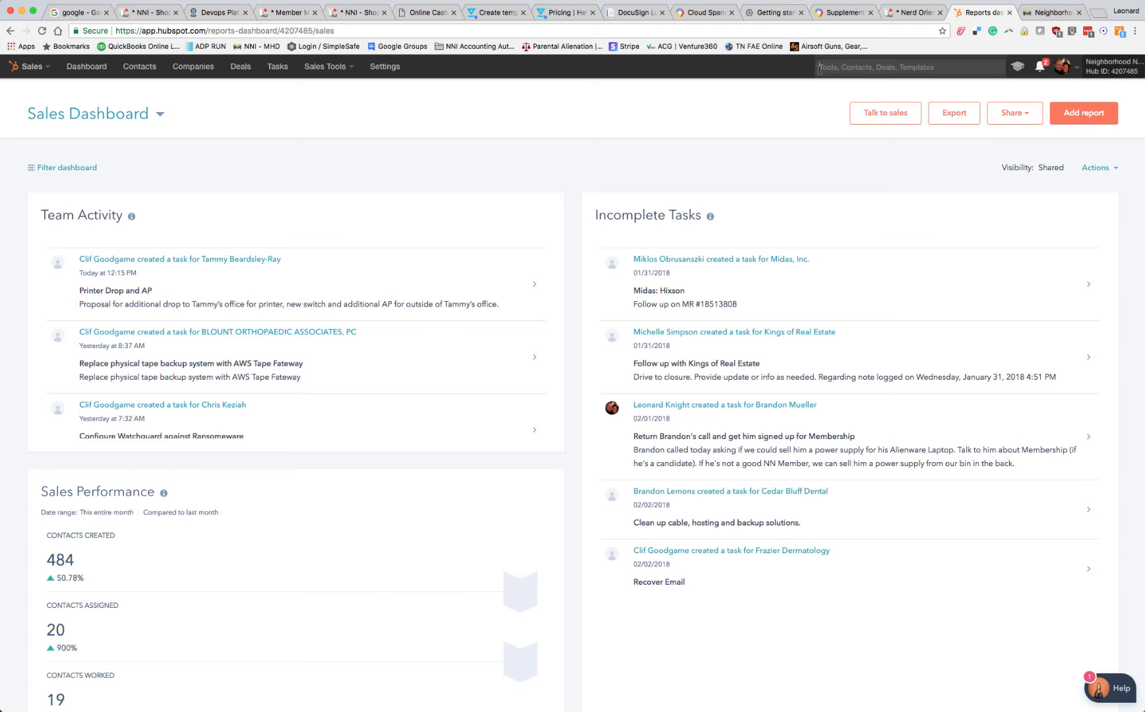
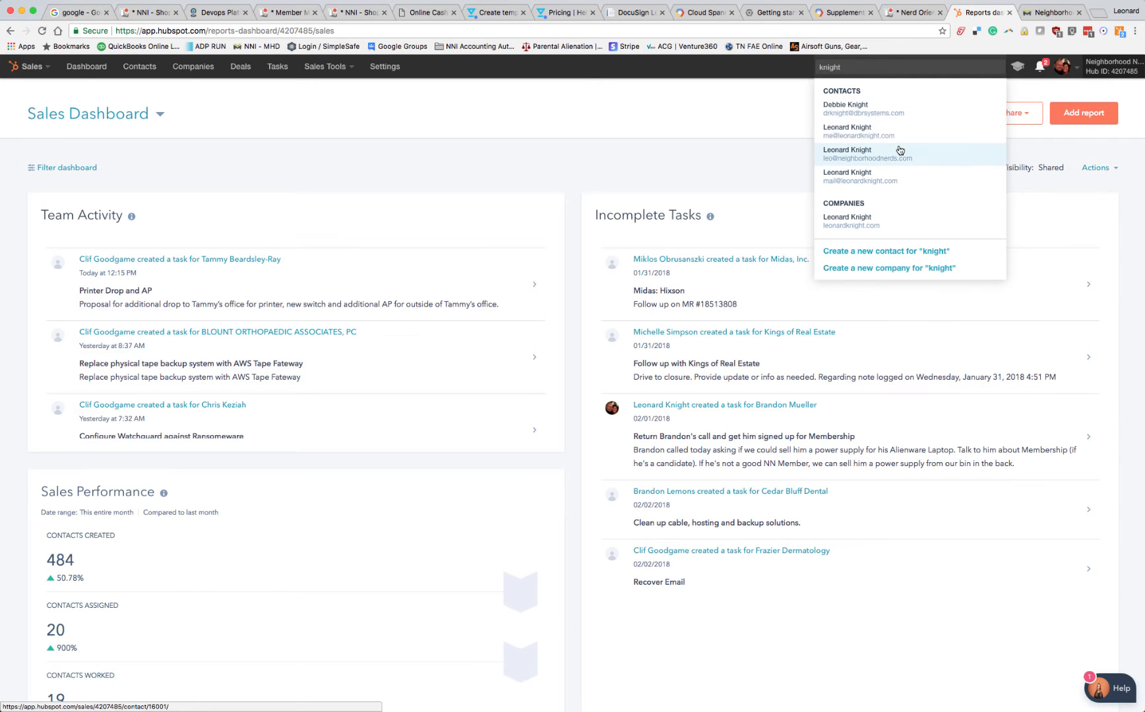
{"action": "left_click", "coordinate": [846, 182]}
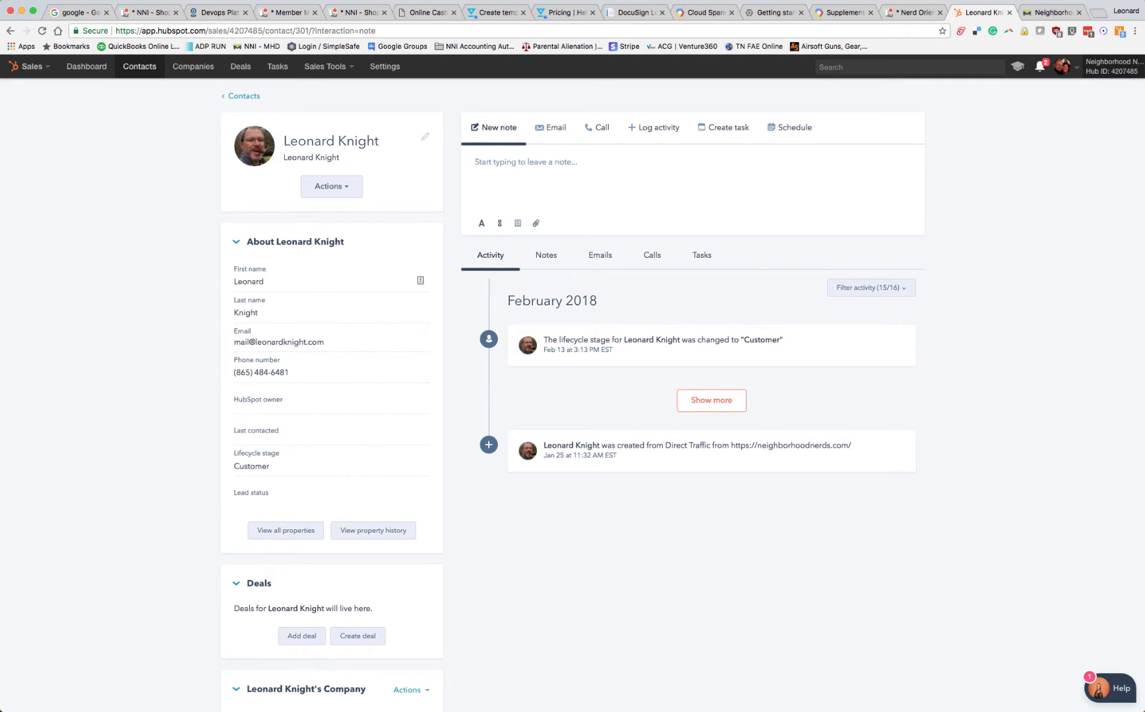
Start a note on the contact about working with him on a new video where he's talking about our tools and stuff
{"action": "type", "text": "Working with L"}
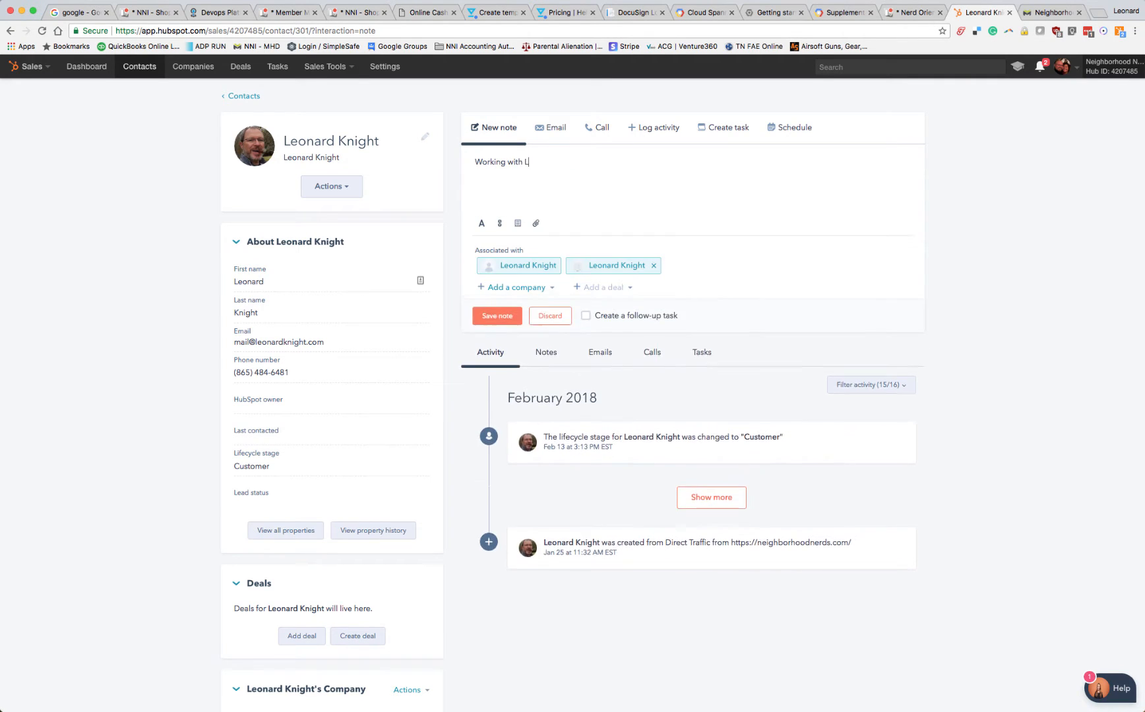
{"action": "type", "text": "eo on a new video"}
{"action": "key", "text": "BackSpace"}
{"action": "type", "text": ". He's talking about "}
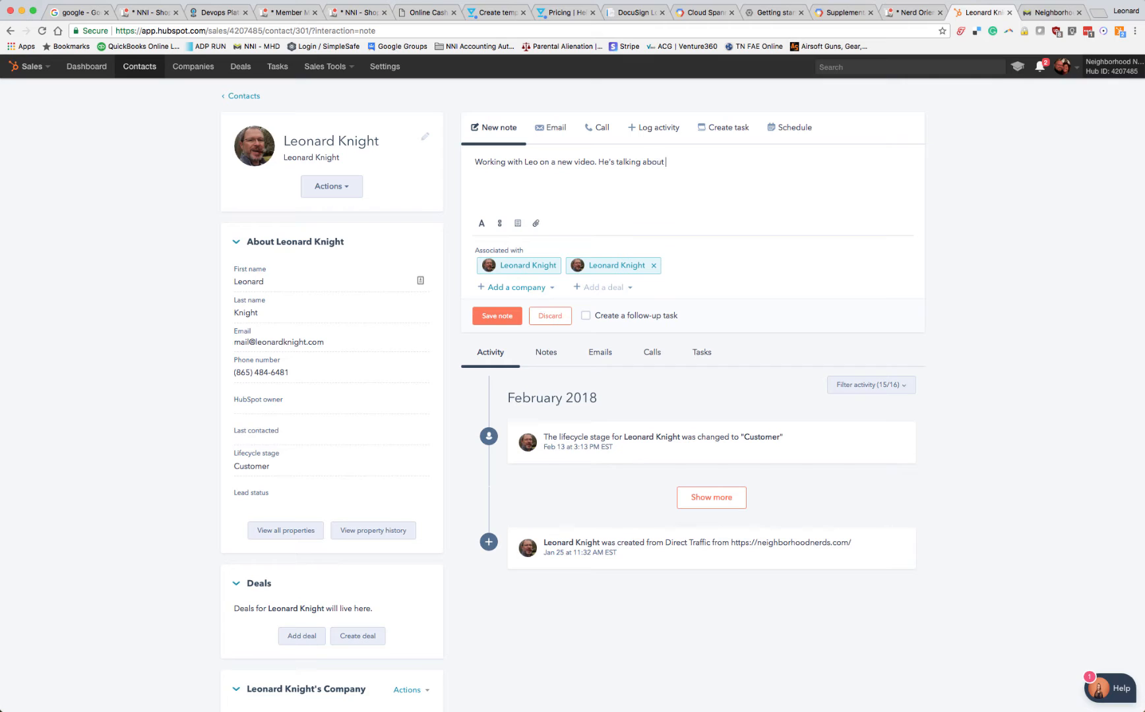
{"action": "type", "text": "our tools and stuff."}
Review the note's text formatting options and the contact's company, list membership and website activity details
{"action": "left_click", "coordinate": [482, 223]}
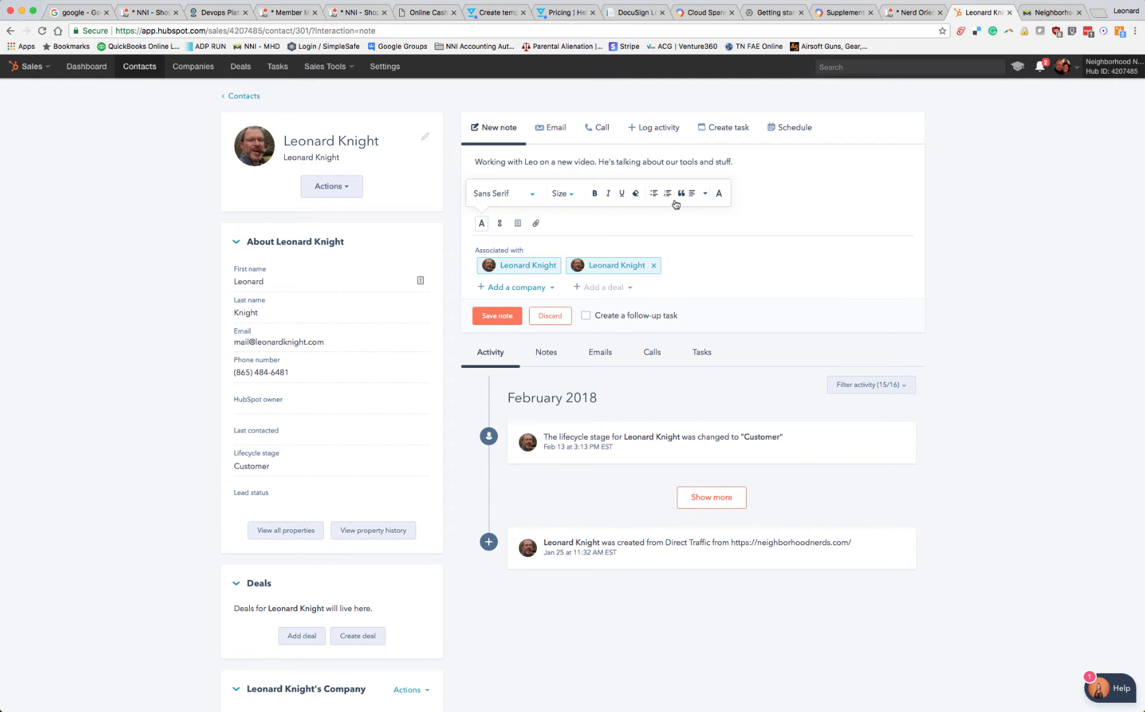
{"action": "left_click", "coordinate": [597, 222]}
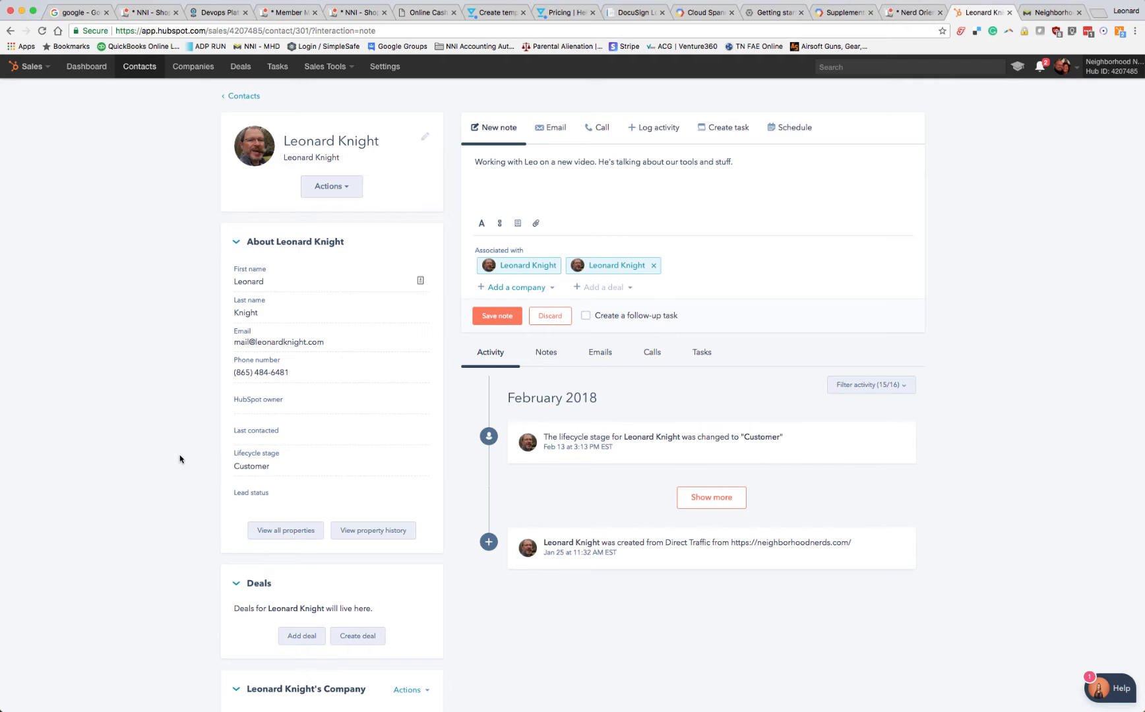
{"action": "scroll", "coordinate": [303, 415], "scroll_direction": "down", "scroll_amount": 12}
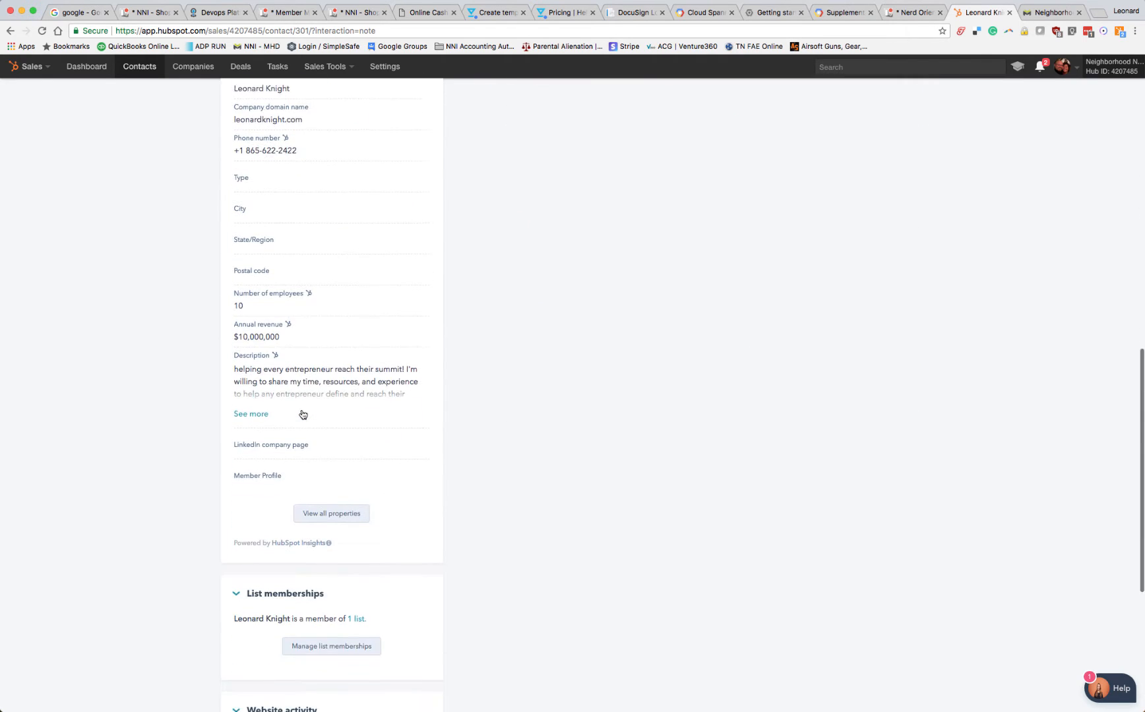
{"action": "scroll", "coordinate": [302, 413], "scroll_direction": "down", "scroll_amount": 4}
{"action": "scroll", "coordinate": [302, 412], "scroll_direction": "up", "scroll_amount": 5}
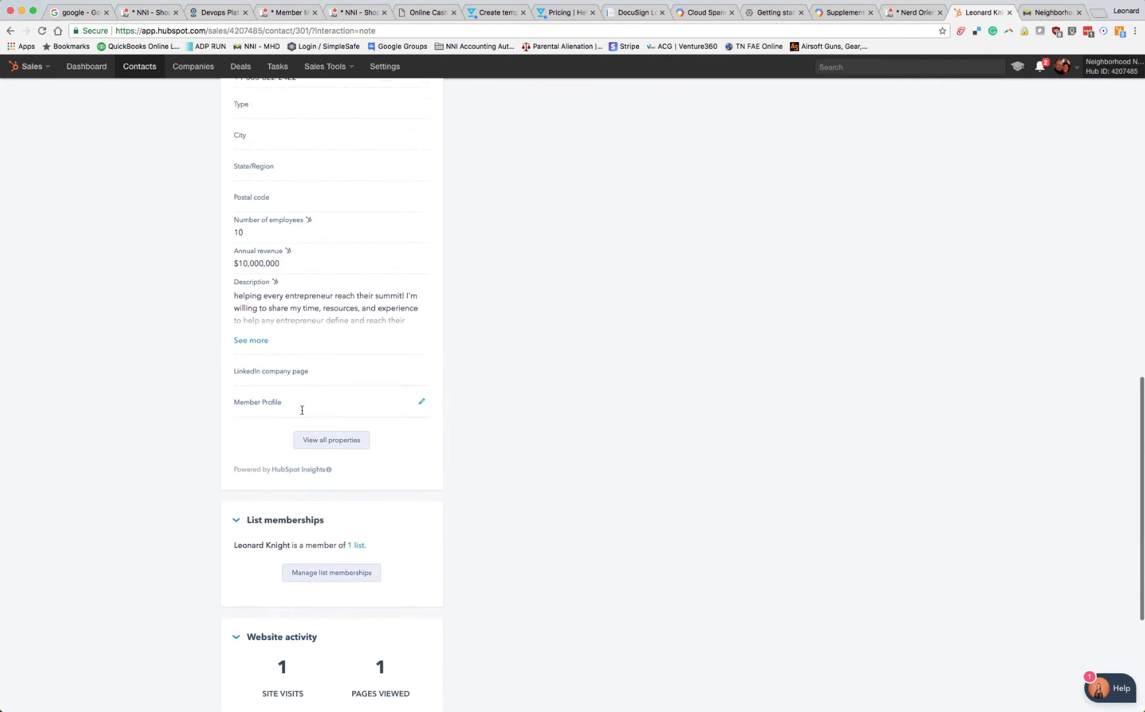
{"action": "scroll", "coordinate": [302, 410], "scroll_direction": "up", "scroll_amount": 10}
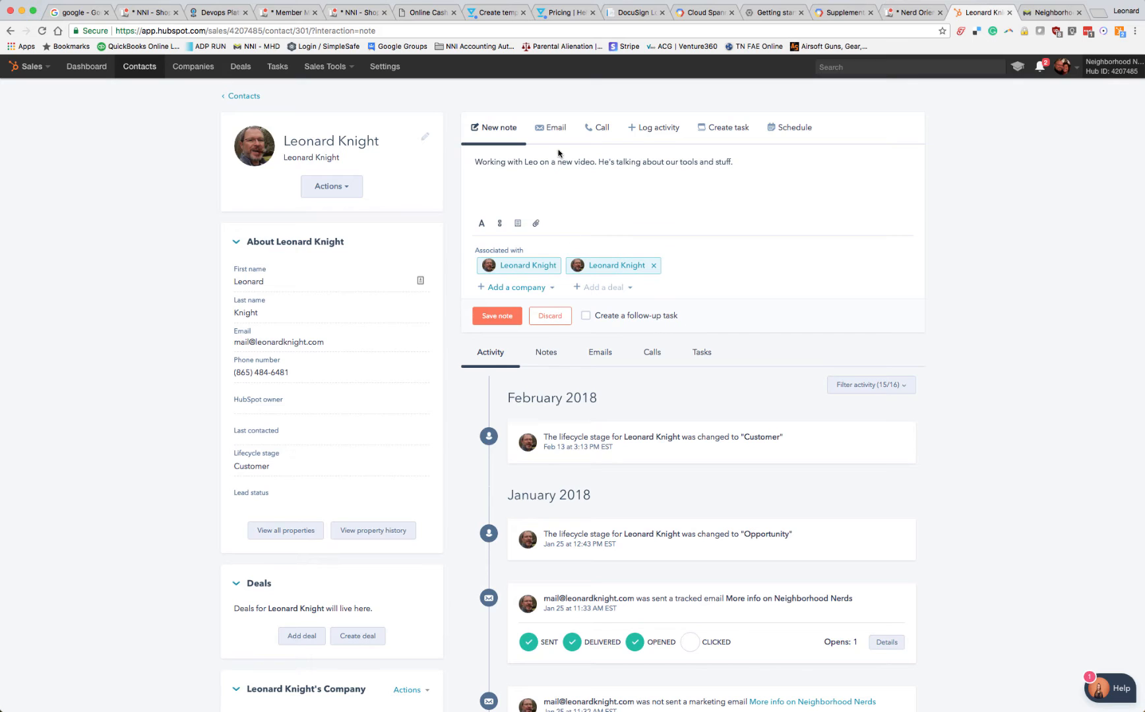
Add a second note line saying the contact wants us to find a new security system with cameras
{"action": "left_click", "coordinate": [566, 188]}
{"action": "key", "text": "Return"}
{"action": "type", "text": "Leo wants us to find a new sec"}
{"action": "key", "text": "BackSpace"}
{"action": "type", "text": "security system with cameras"}
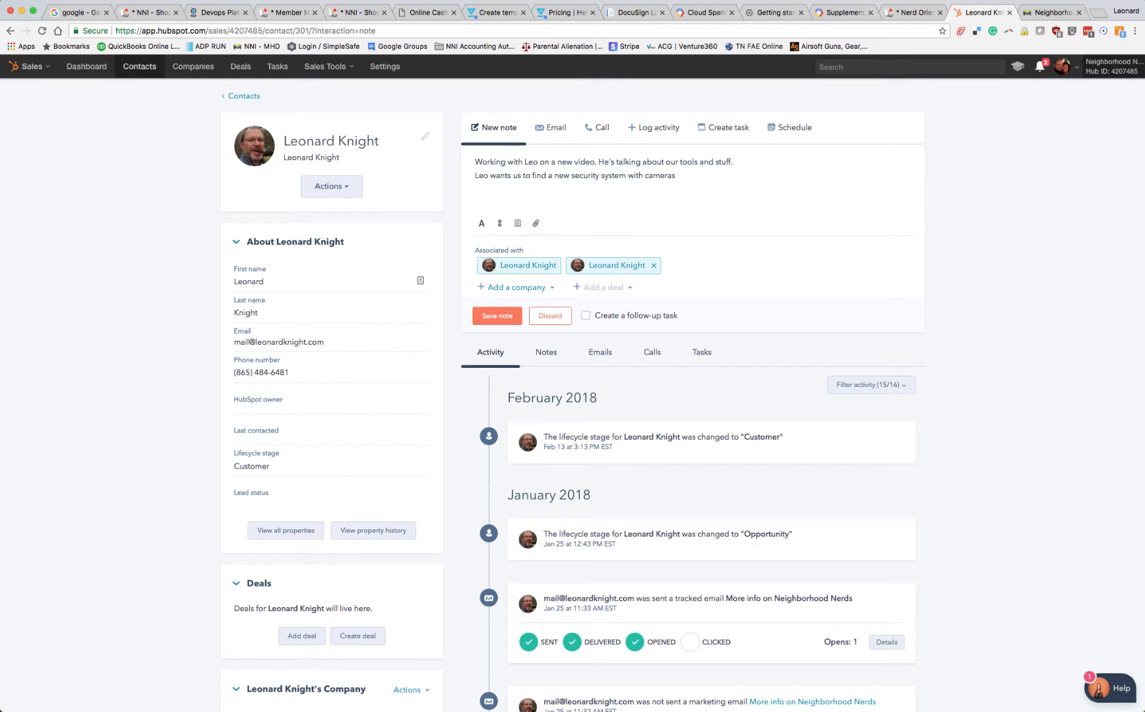
Add a third note line saying the contact needs help with a dog collar
{"action": "key", "text": "Return"}
{"action": "type", "text": "Leo needs help with "}
{"action": "type", "text": "a dog co"}
{"action": "type", "text": "llar "}
{"action": "type", "text": "Leo "}
{"action": "type", "text": "wants"}
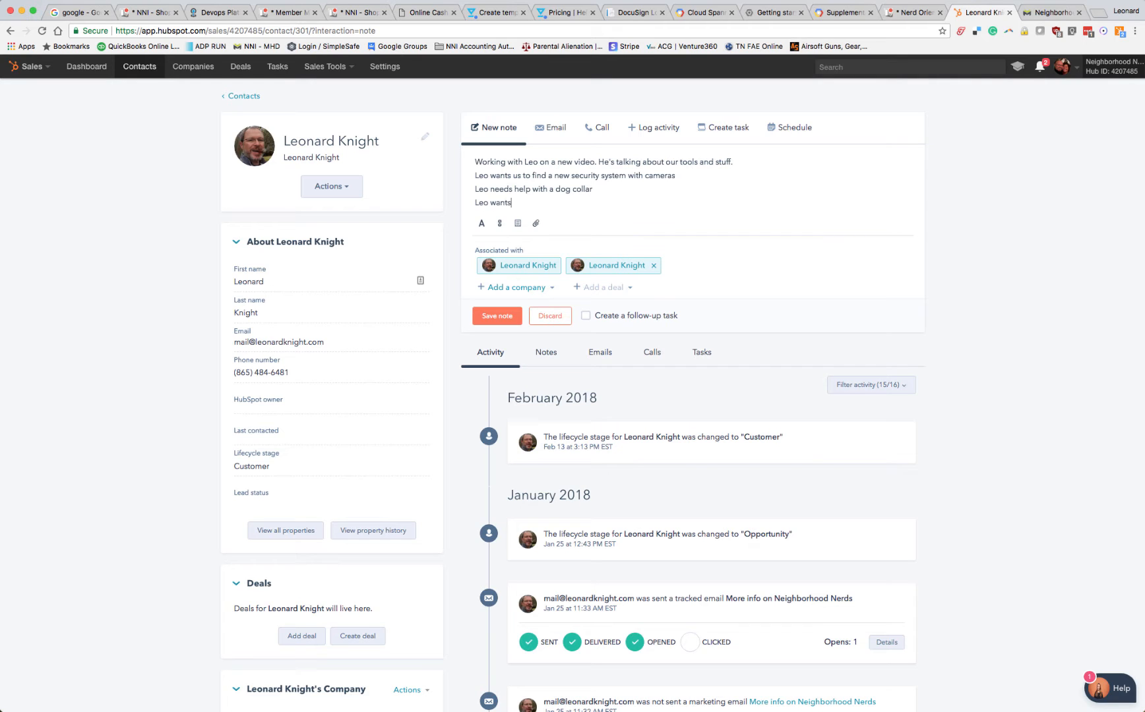
{"action": "type", "text": " a blu"}
Add a note line saying the contact wants a bluetooth solution for the Acadia for Audio and Video, and save the note
{"action": "type", "text": "tooth"}
{"action": "key", "text": "BackSpace"}
{"action": "key", "text": "BackSpace"}
{"action": "key", "text": "BackSpace"}
{"action": "key", "text": "BackSpace"}
{"action": "key", "text": "BackSpace"}
{"action": "type", "text": "etooth solution for the Acadia for Audio and V"}
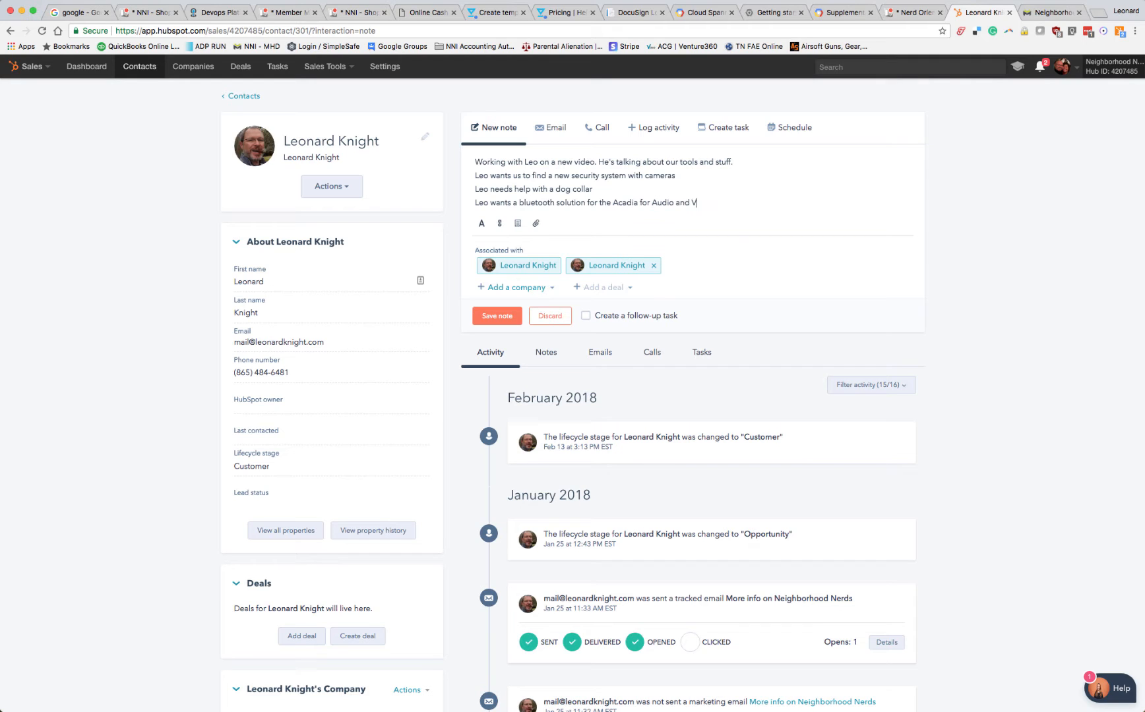
{"action": "type", "text": "ideo"}
{"action": "key", "text": "Return"}
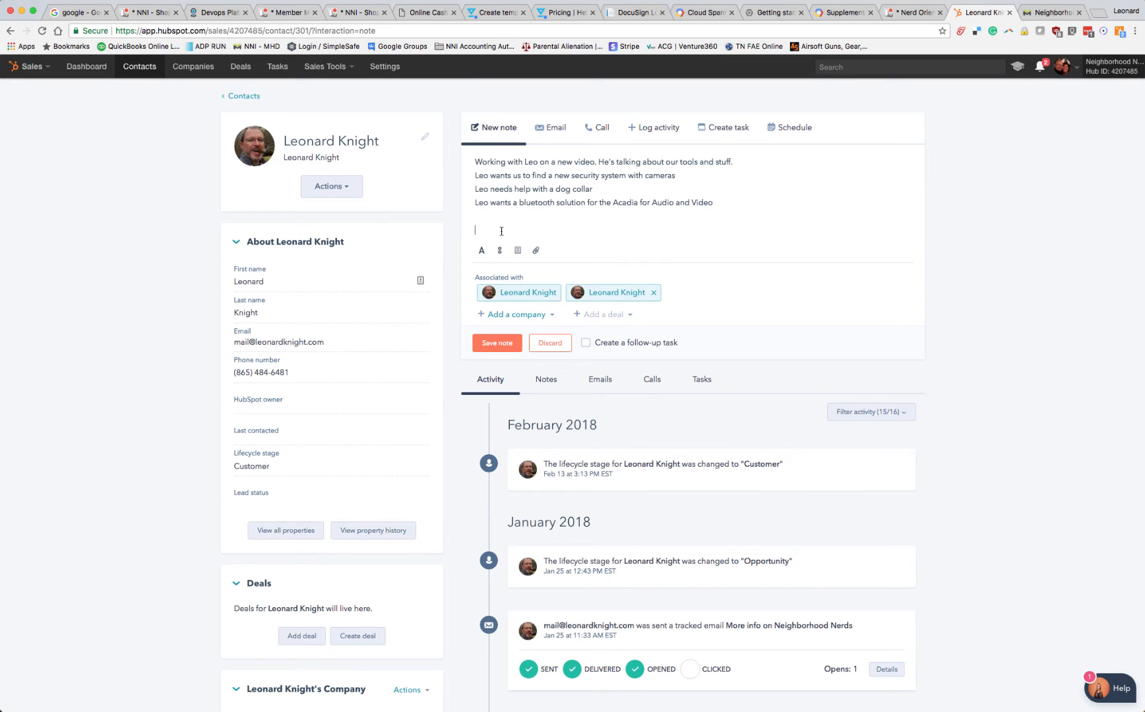
{"action": "left_click", "coordinate": [494, 345]}
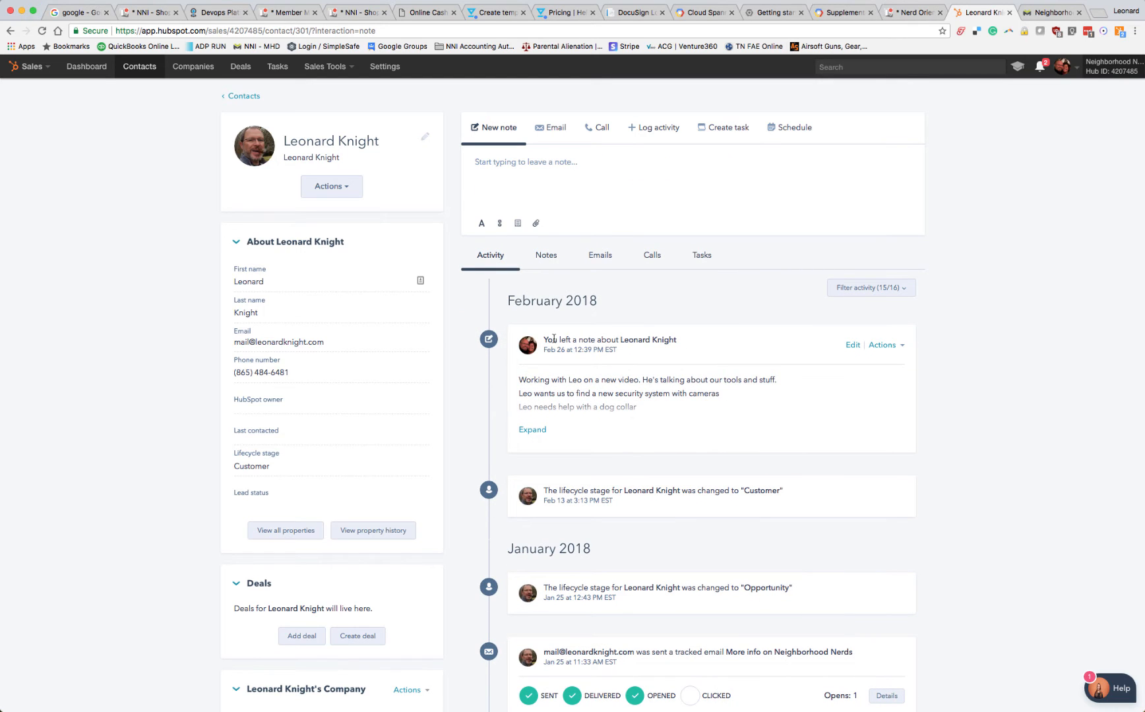
Expand the saved note in the contact's activity timeline to read its full text
{"action": "scroll", "coordinate": [686, 393], "scroll_direction": "down", "scroll_amount": 2}
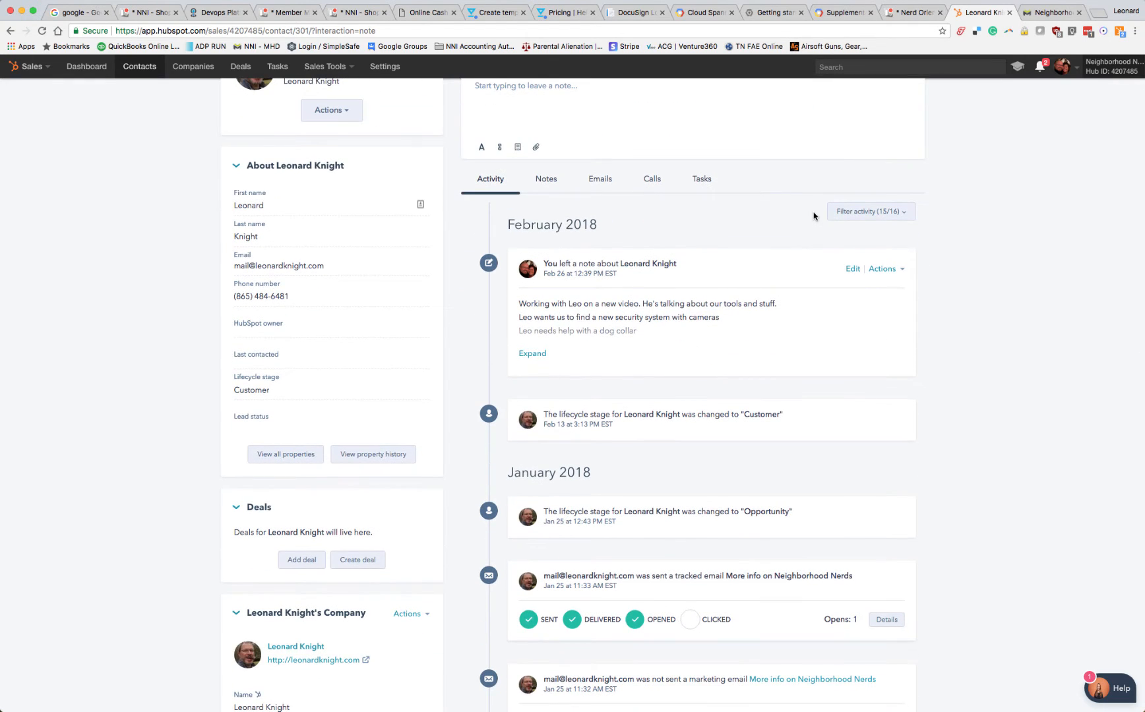
{"action": "left_click", "coordinate": [1055, 12]}
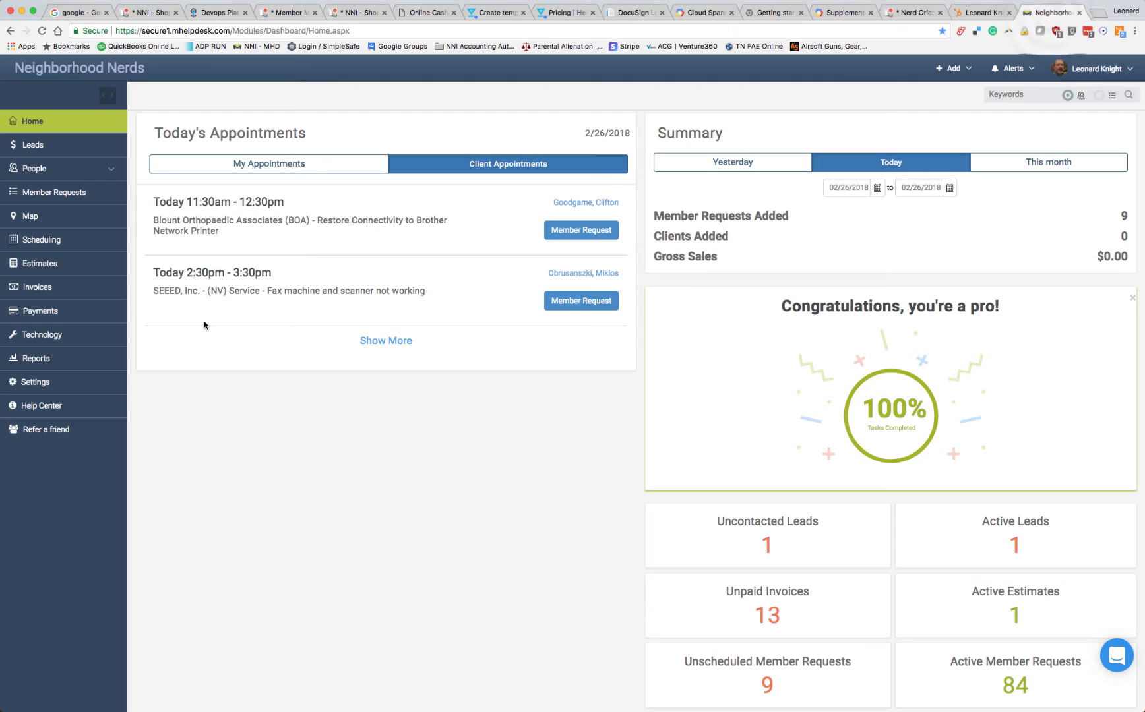
{"action": "left_click", "coordinate": [983, 13]}
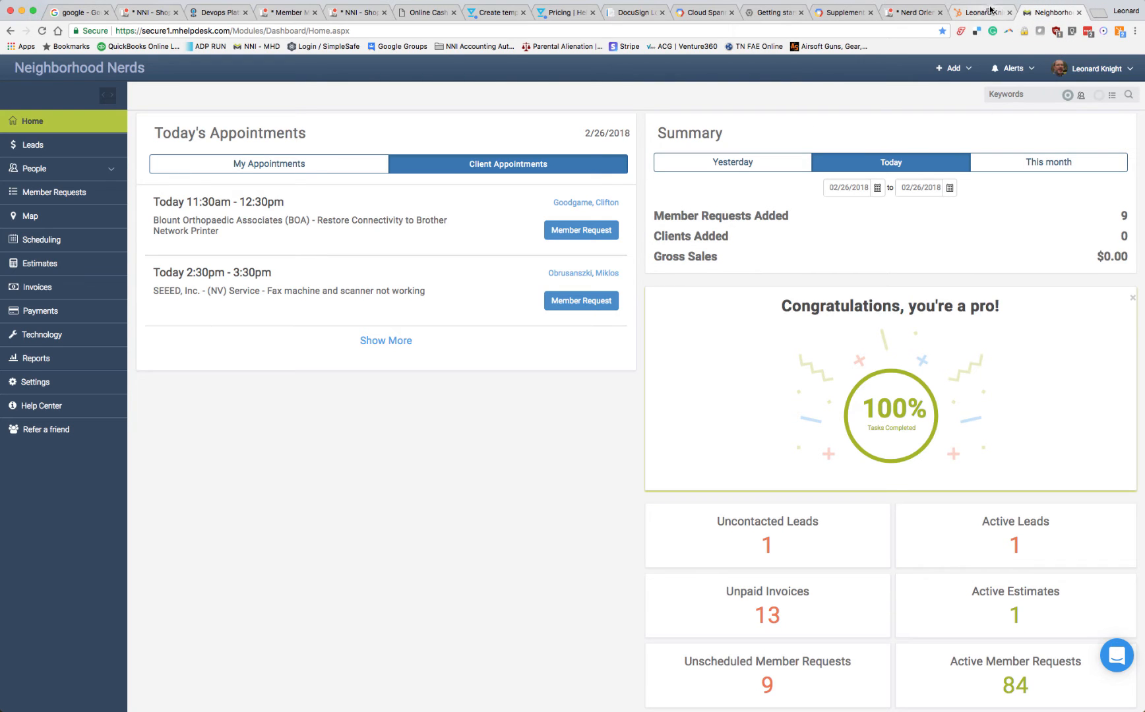
{"action": "left_click", "coordinate": [533, 354]}
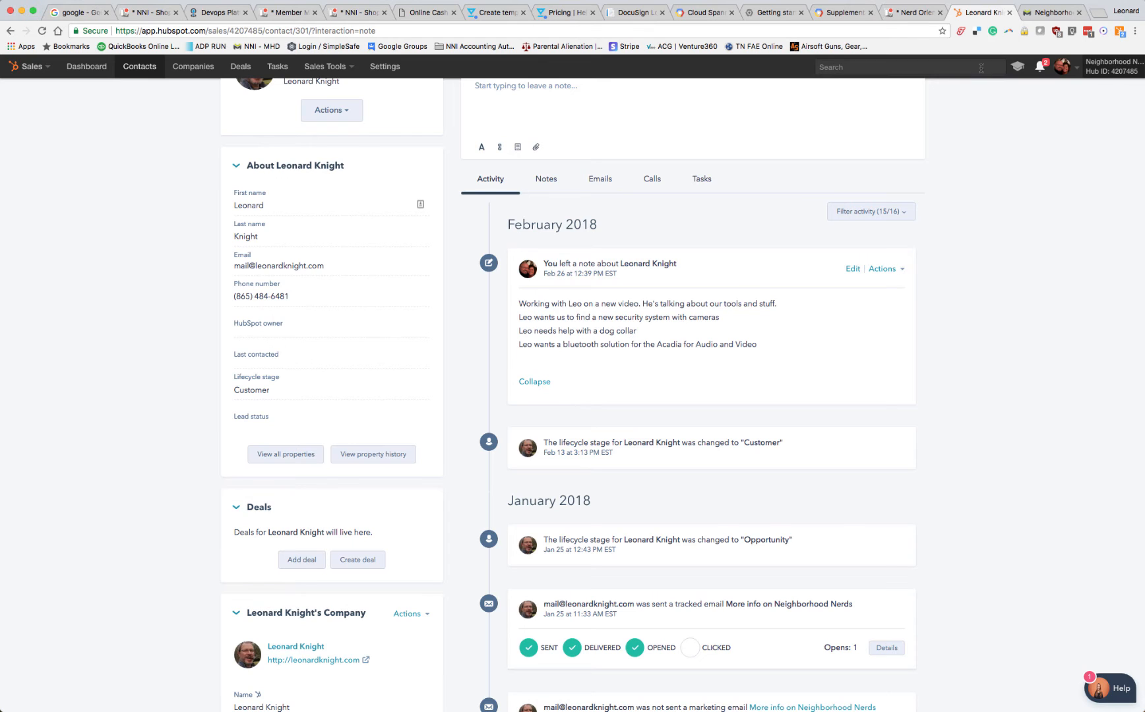
Switch to mHelpDesk and create a new member request for the client Knight Ventures at its existing service location
{"action": "left_click", "coordinate": [1052, 12]}
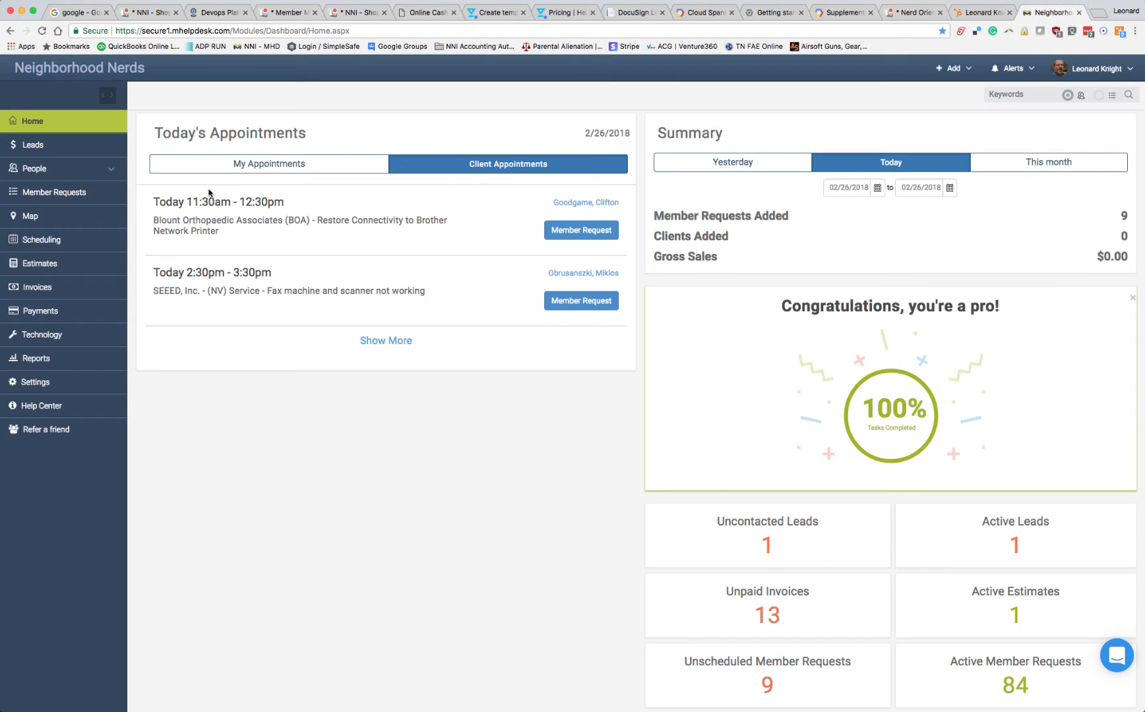
{"action": "left_click", "coordinate": [952, 68]}
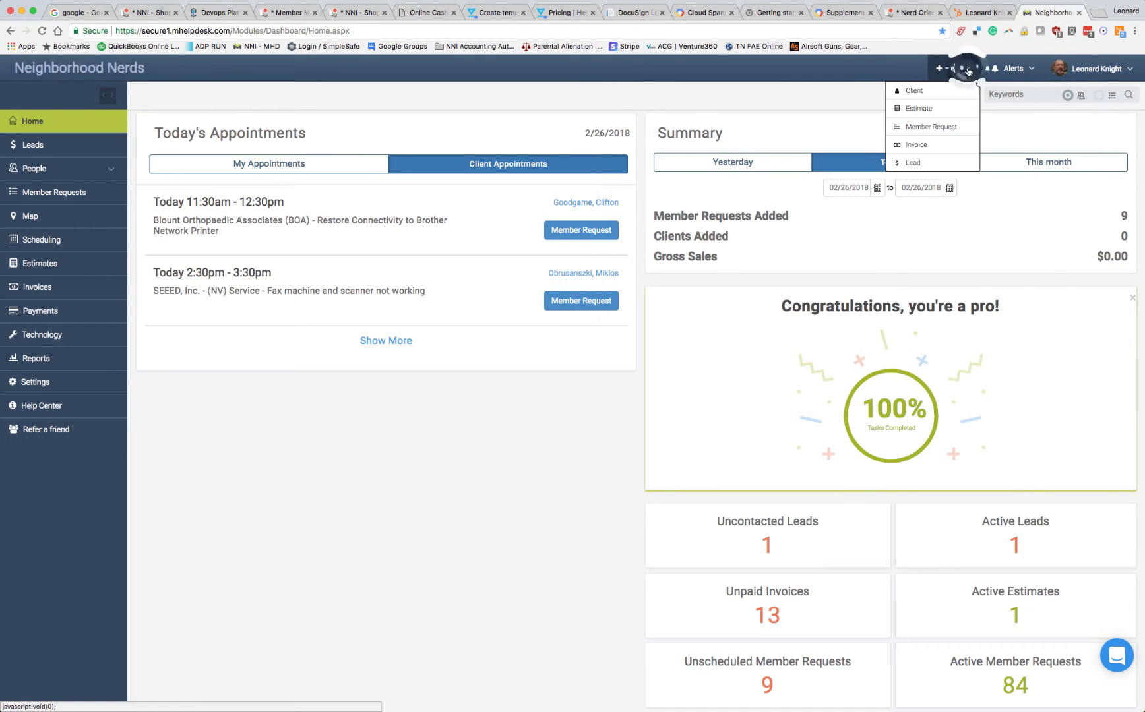
{"action": "left_click", "coordinate": [927, 130]}
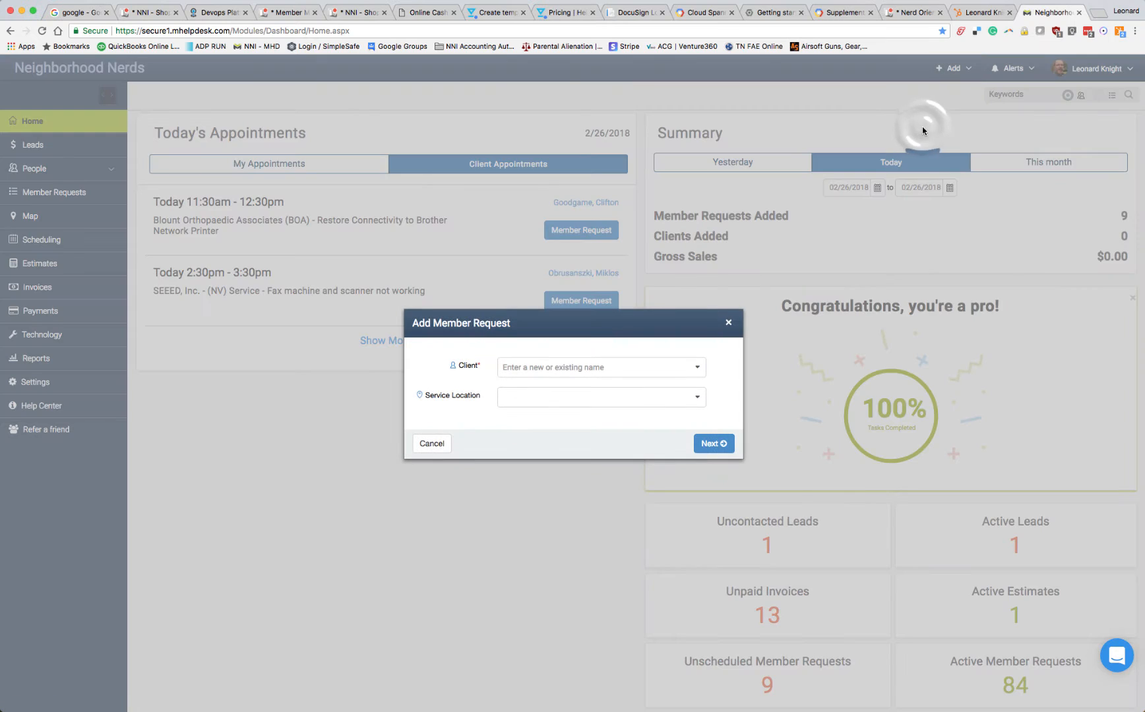
{"action": "left_click", "coordinate": [516, 367]}
{"action": "type", "text": "knigh"}
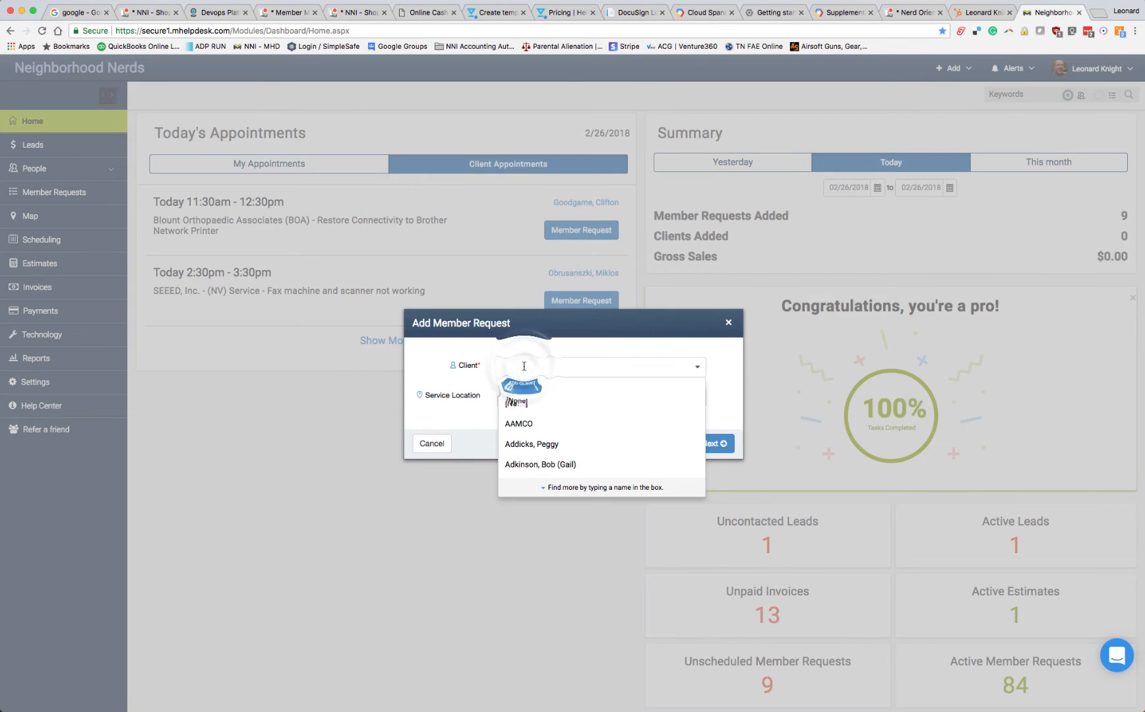
{"action": "type", "text": "t"}
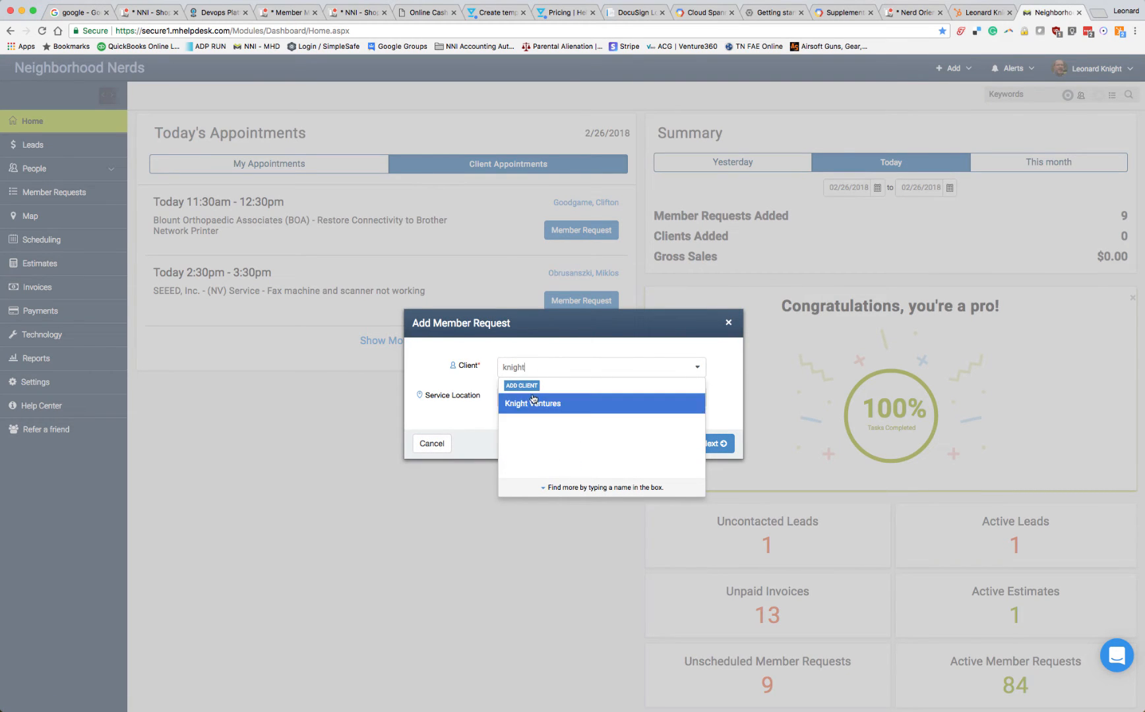
{"action": "left_click", "coordinate": [526, 403]}
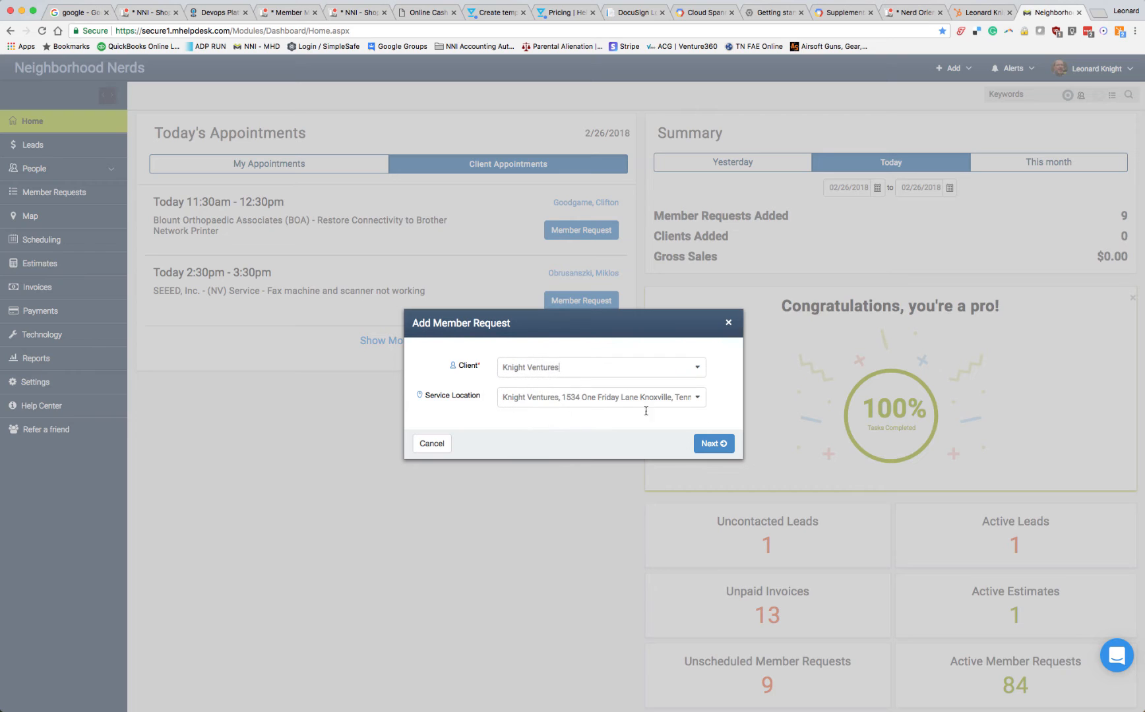
{"action": "left_click", "coordinate": [713, 443]}
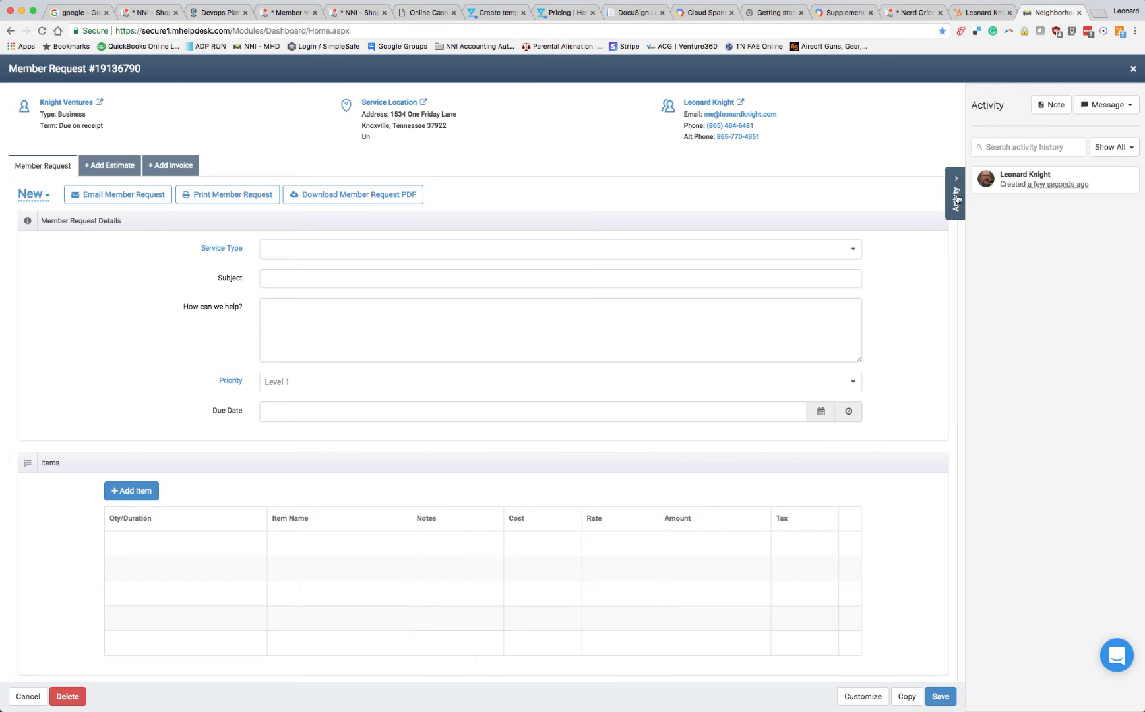
Set the new member request's status to Closed
{"action": "left_click", "coordinate": [955, 195]}
{"action": "left_click", "coordinate": [1127, 192]}
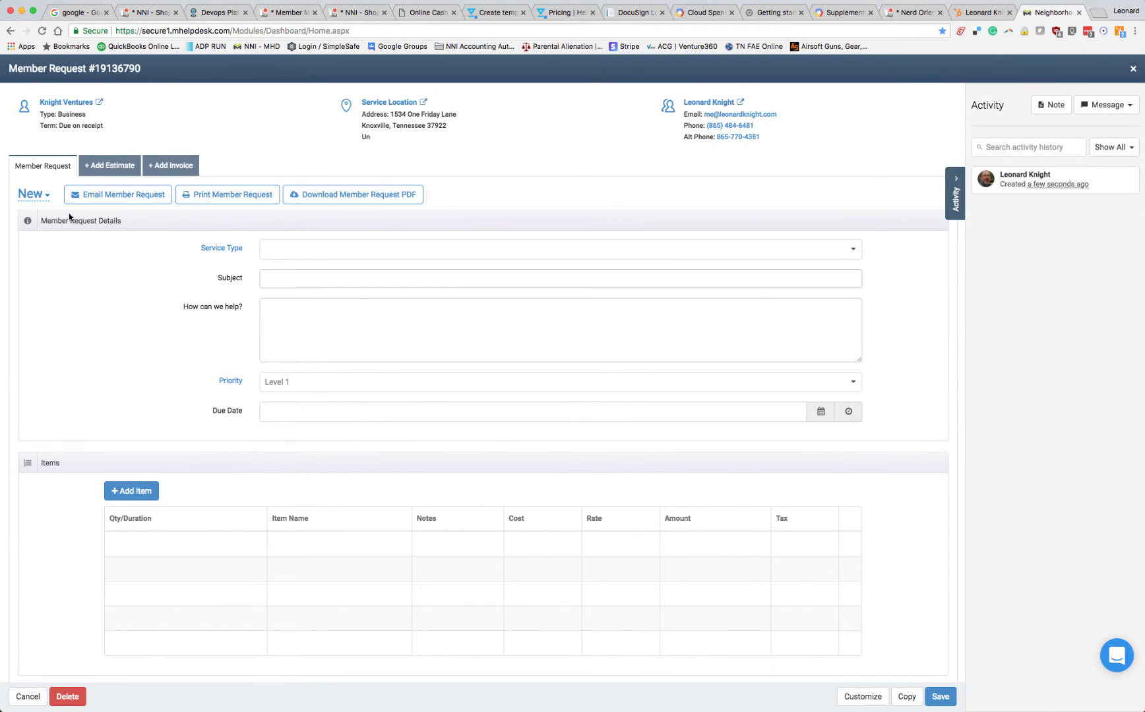
{"action": "left_click", "coordinate": [32, 194]}
{"action": "left_click", "coordinate": [149, 196]}
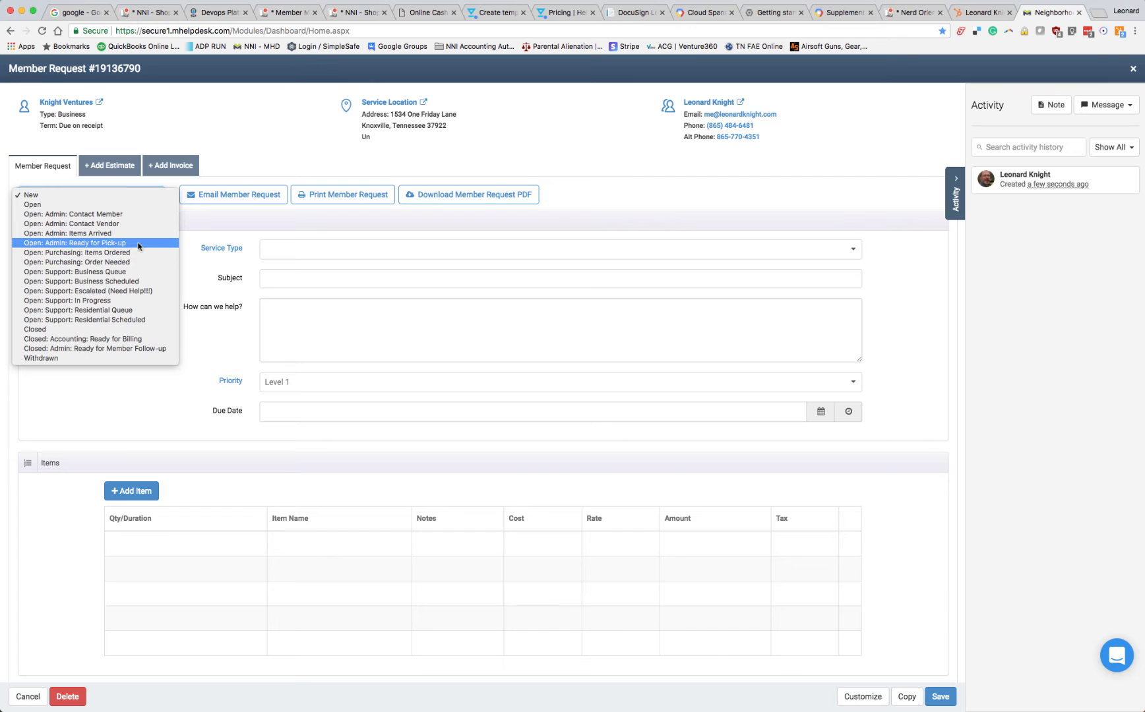
{"action": "left_click", "coordinate": [73, 332]}
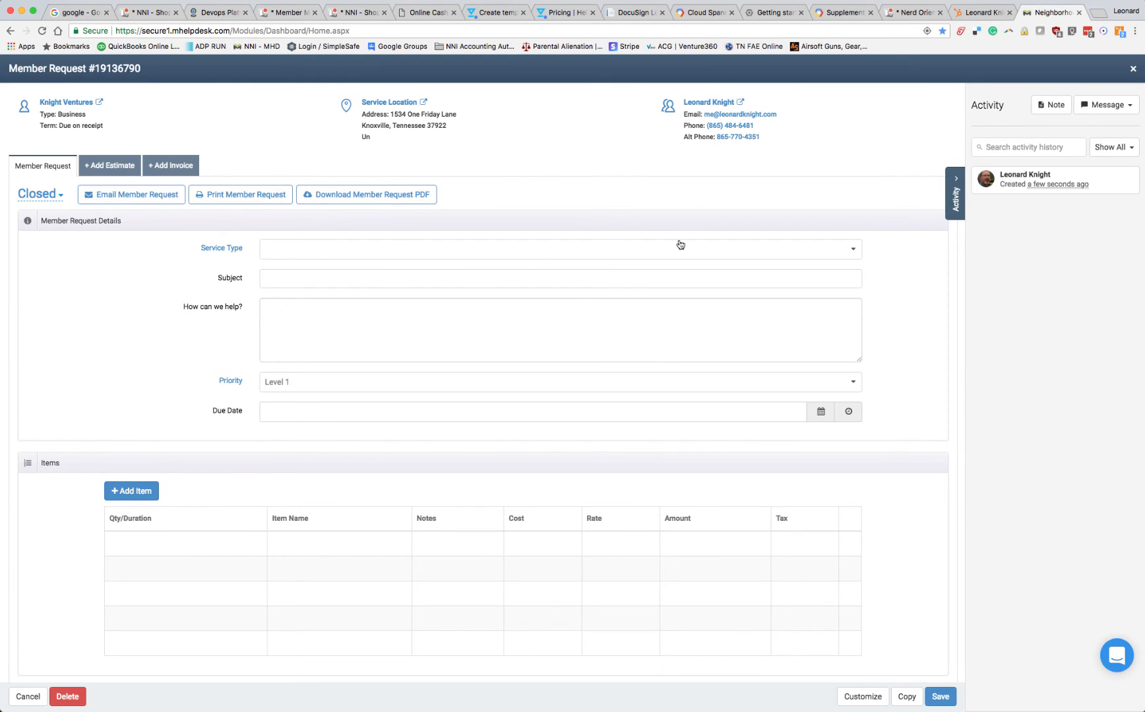
Set the member request's service type to (IS) Project and complete its subject with "Research new Dog Collar"
{"action": "left_click", "coordinate": [680, 245]}
{"action": "left_click", "coordinate": [400, 316]}
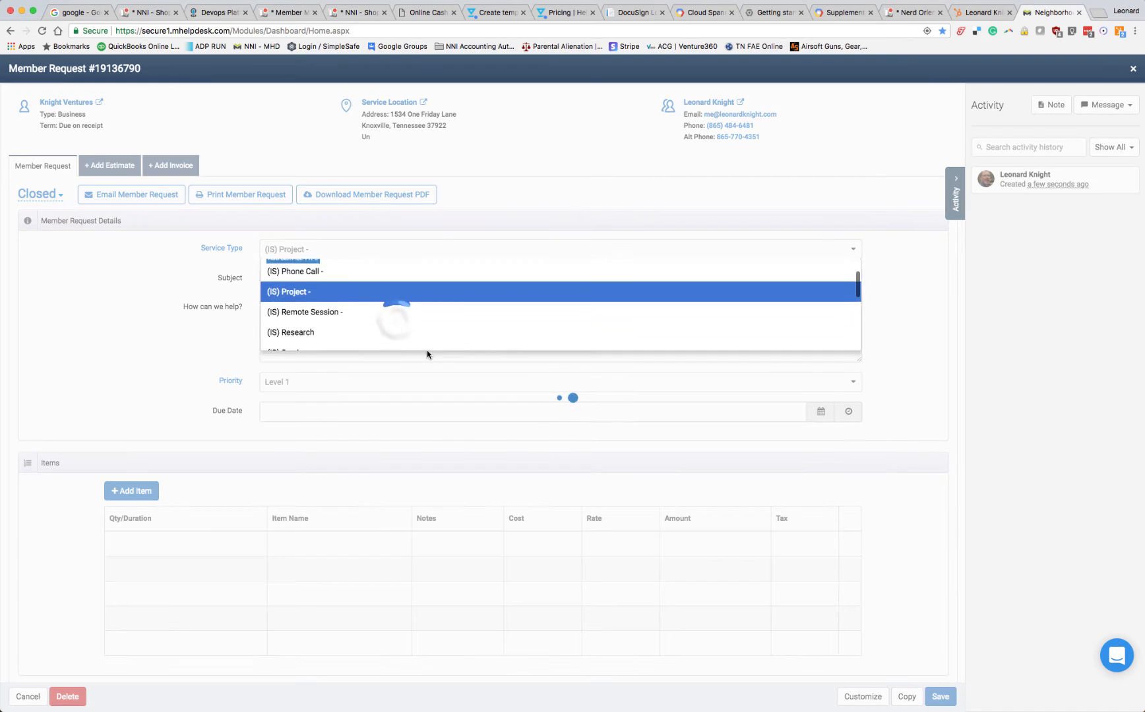
{"action": "left_click", "coordinate": [360, 281]}
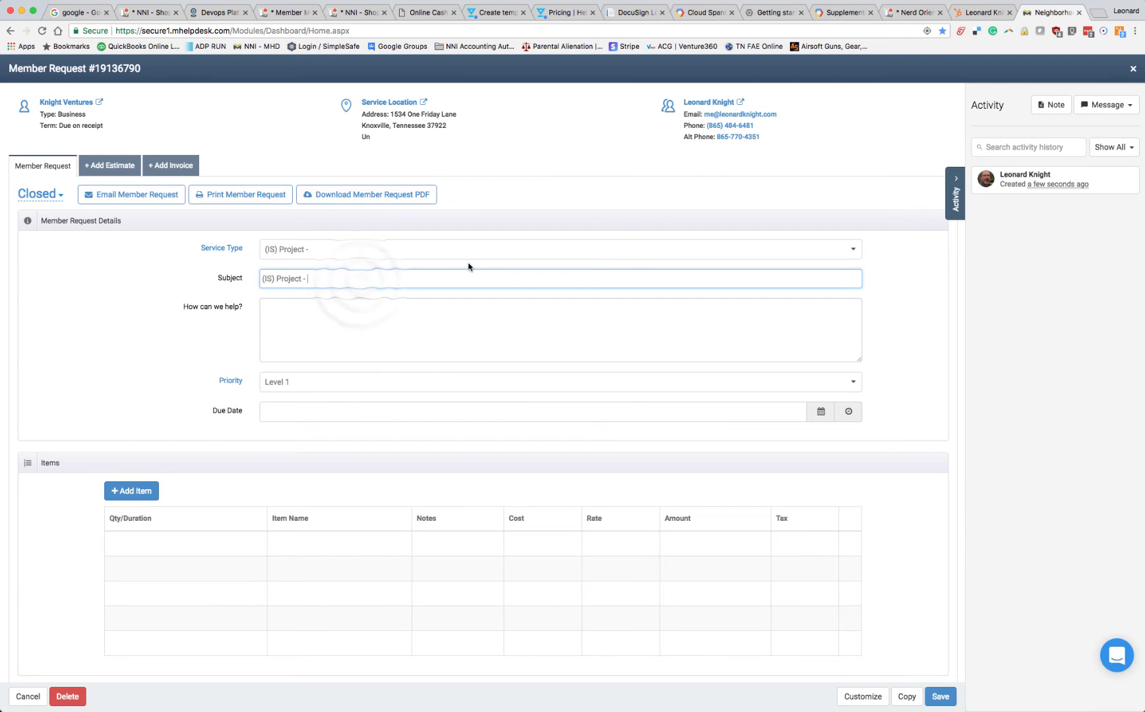
{"action": "type", "text": "Resear"}
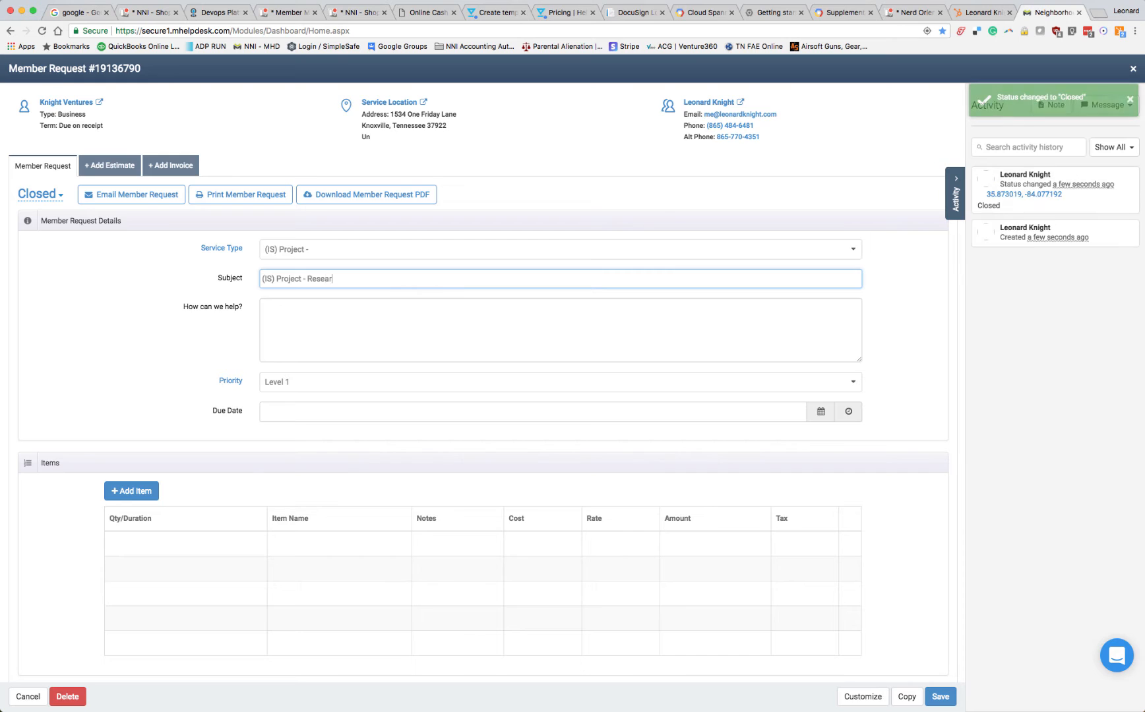
{"action": "type", "text": "ch new"}
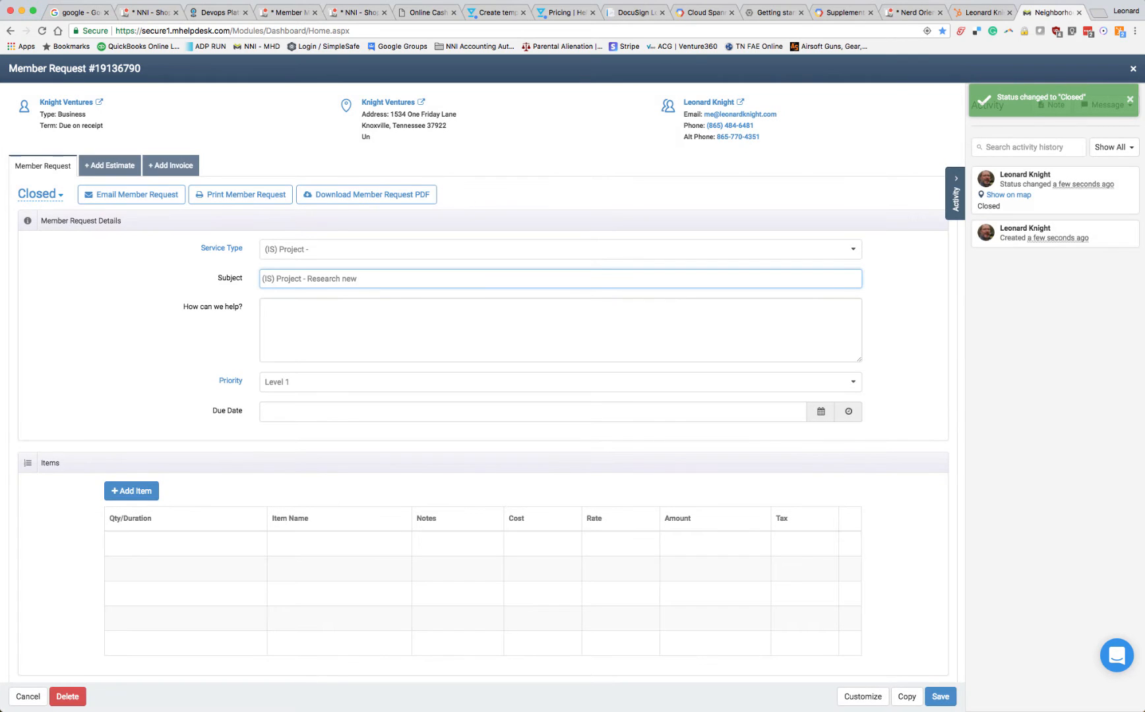
{"action": "type", "text": " Dog Coll"}
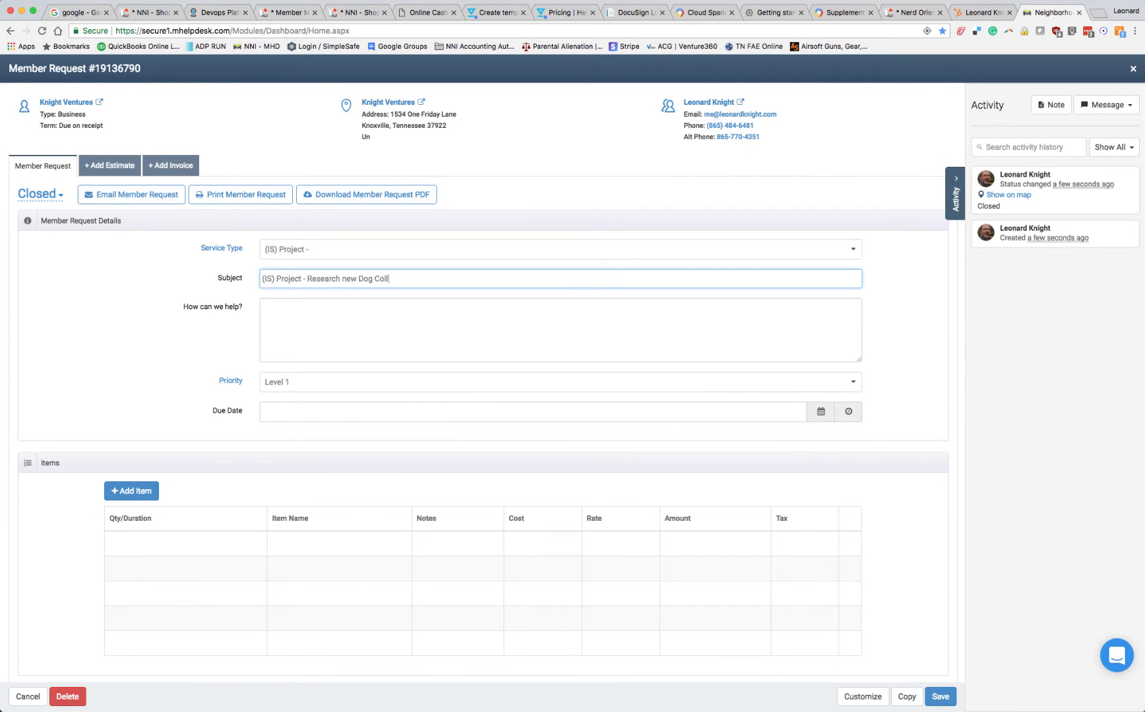
{"action": "type", "text": "ar"}
Describe the member's dog in the request's help description: a chocolate lab, around 100lbs, 10 years old
{"action": "key", "text": "Tab"}
{"action": "type", "text": "Leo ha"}
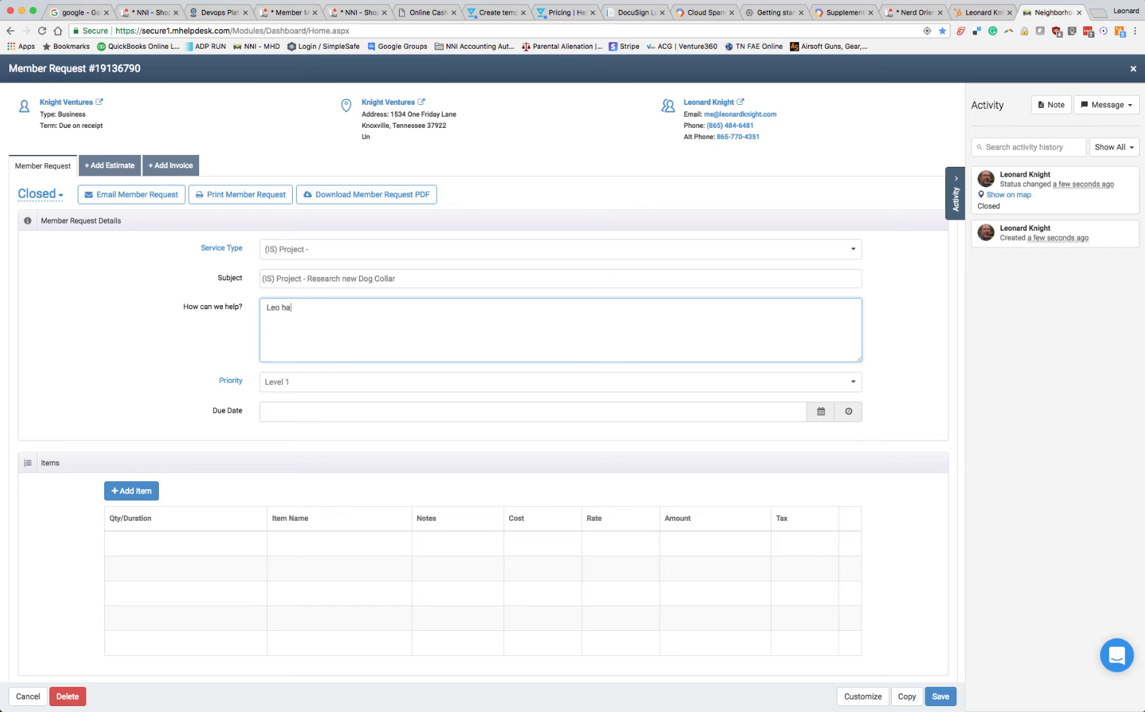
{"action": "type", "text": "s a chocolate lab, Bailey, around 100lbs. "}
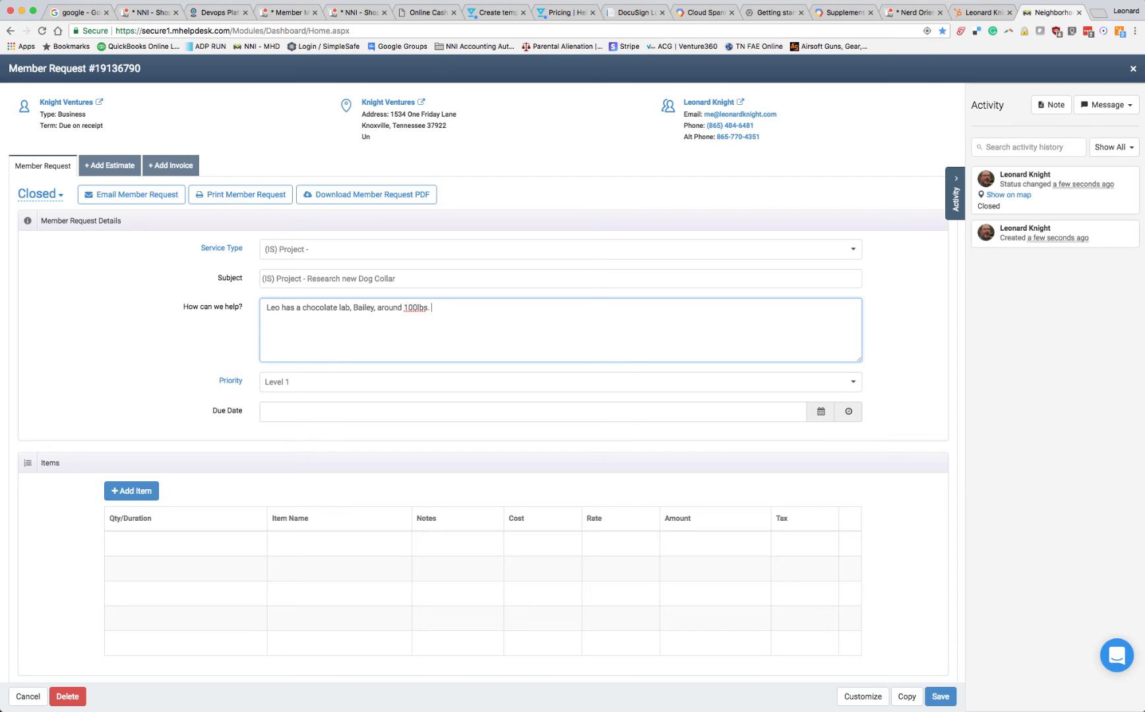
{"action": "type", "text": ", "}
{"action": "type", "text": "10 y"}
{"action": "type", "text": "ears old. Need"}
{"action": "type", "text": "s colo"}
{"action": "type", "text": "ar for "}
{"action": "type", "text": "keeping in yard"}
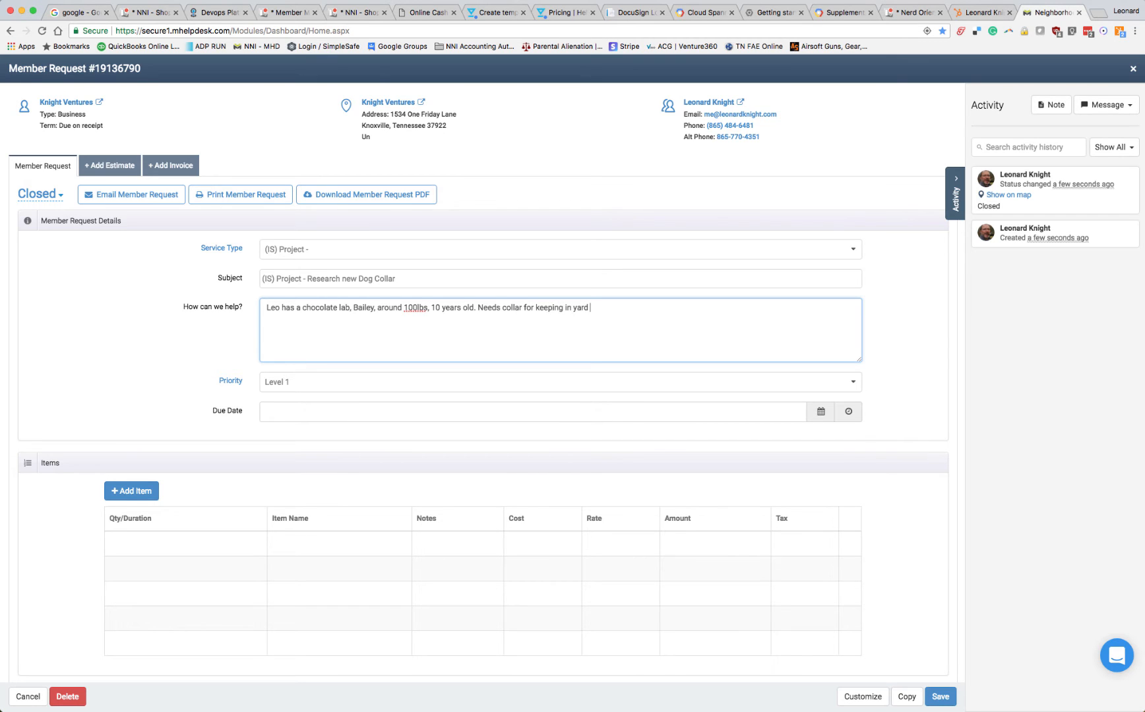
{"action": "type", "text": " at home and while "}
{"action": "type", "text": "on vacationthi"}
Finish the description with "Needs collar for keeping in yard at home and while on vacation." and set the due date to 2-28-2018
{"action": "key", "text": "BackSpace"}
{"action": "key", "text": "BackSpace"}
{"action": "key", "text": "BackSpace"}
{"action": "left_click", "coordinate": [821, 411]}
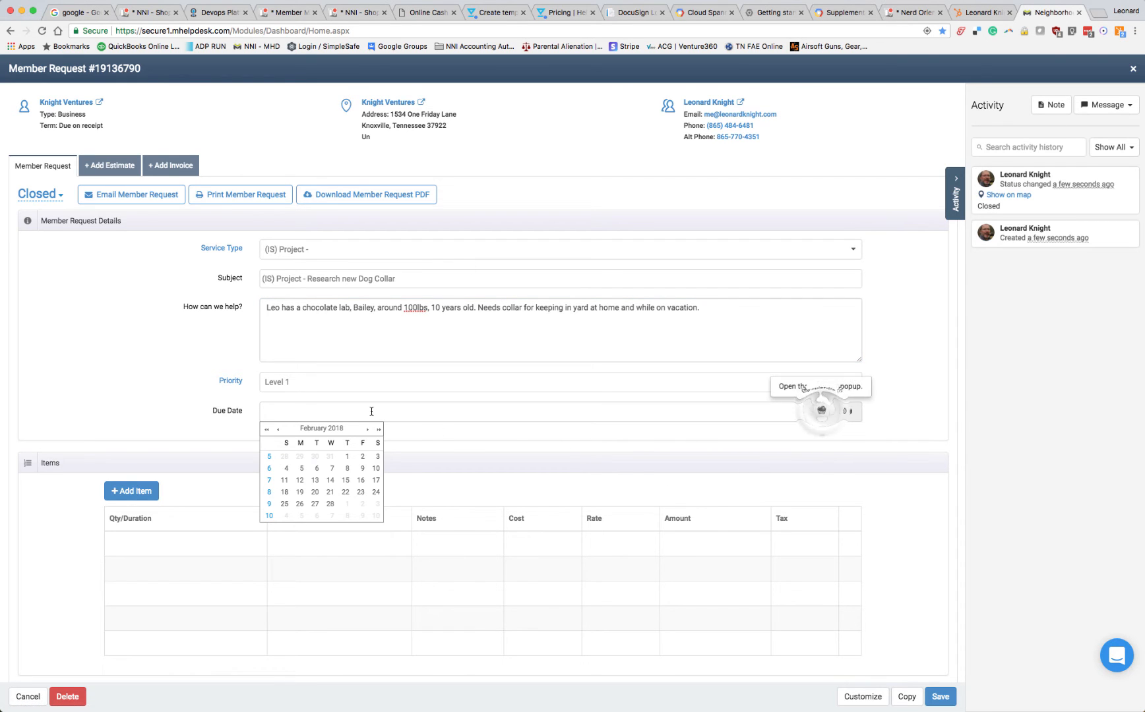
{"action": "left_click", "coordinate": [329, 505]}
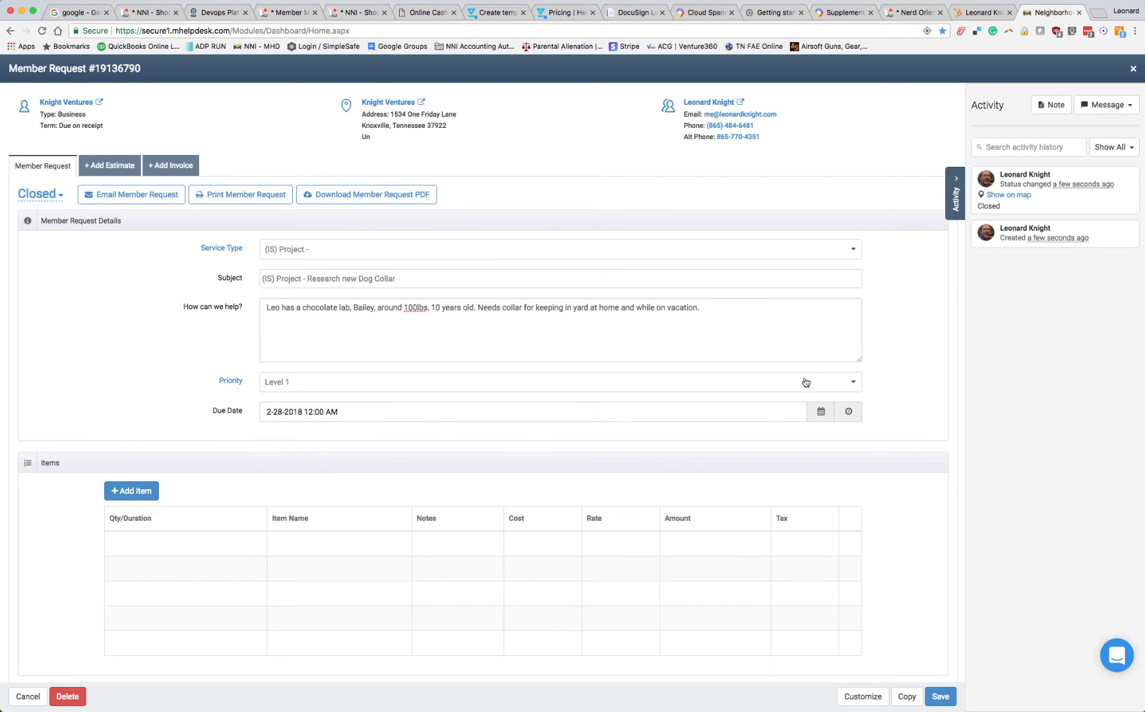
Add an In-Store labor item to the member request with a duration of 5 minutes
{"action": "scroll", "coordinate": [733, 471], "scroll_direction": "down", "scroll_amount": 2}
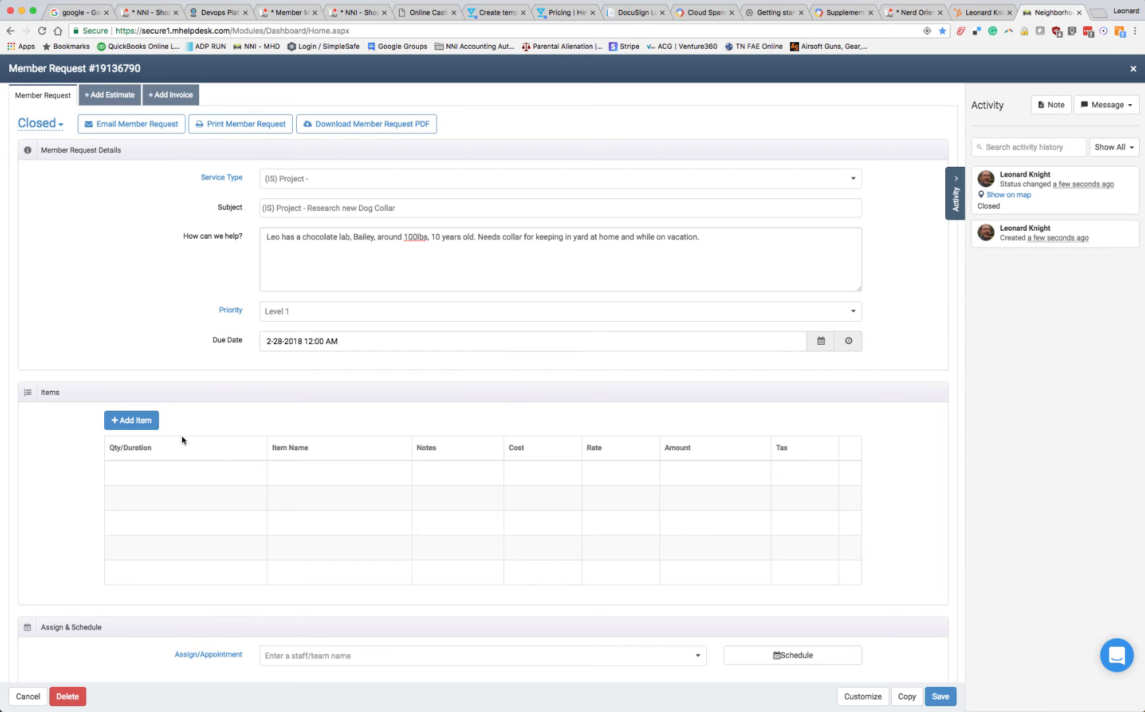
{"action": "left_click", "coordinate": [132, 425]}
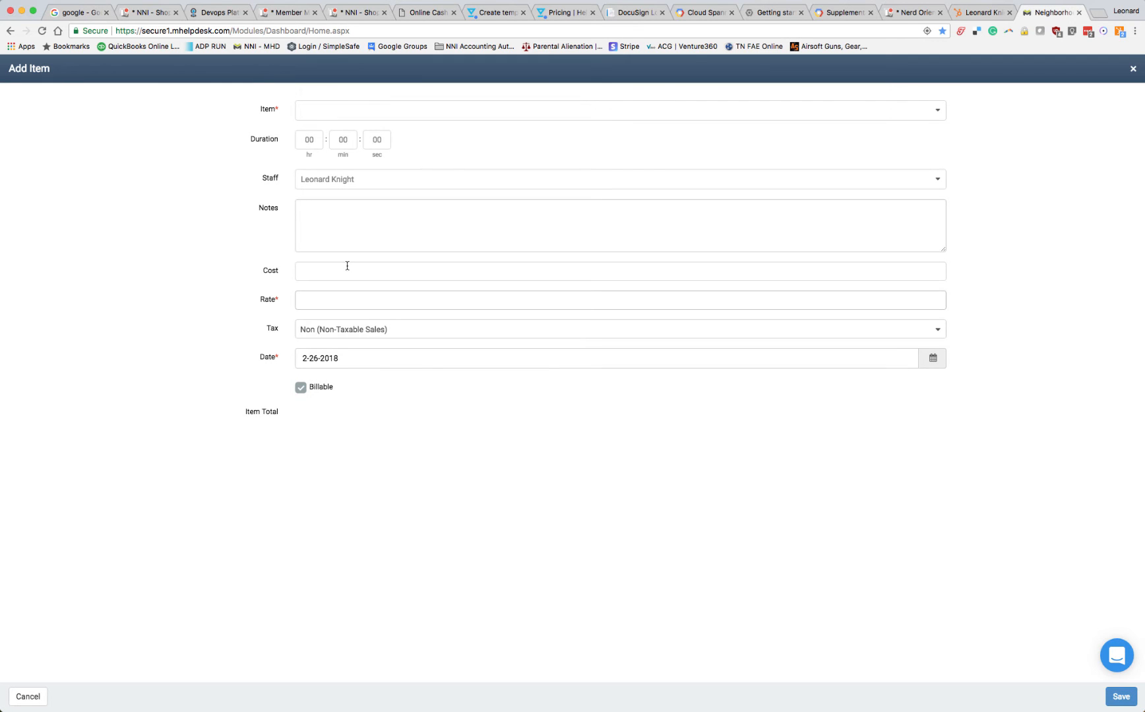
{"action": "left_click", "coordinate": [355, 109]}
{"action": "type", "text": "In"}
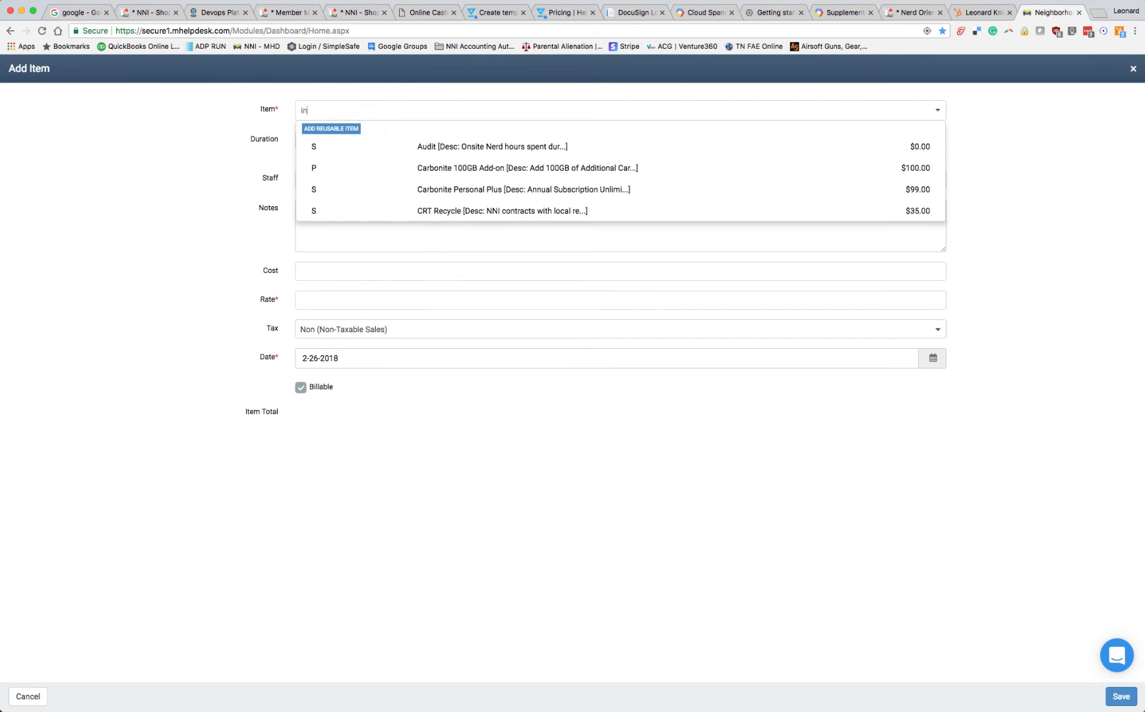
{"action": "left_click", "coordinate": [460, 146]}
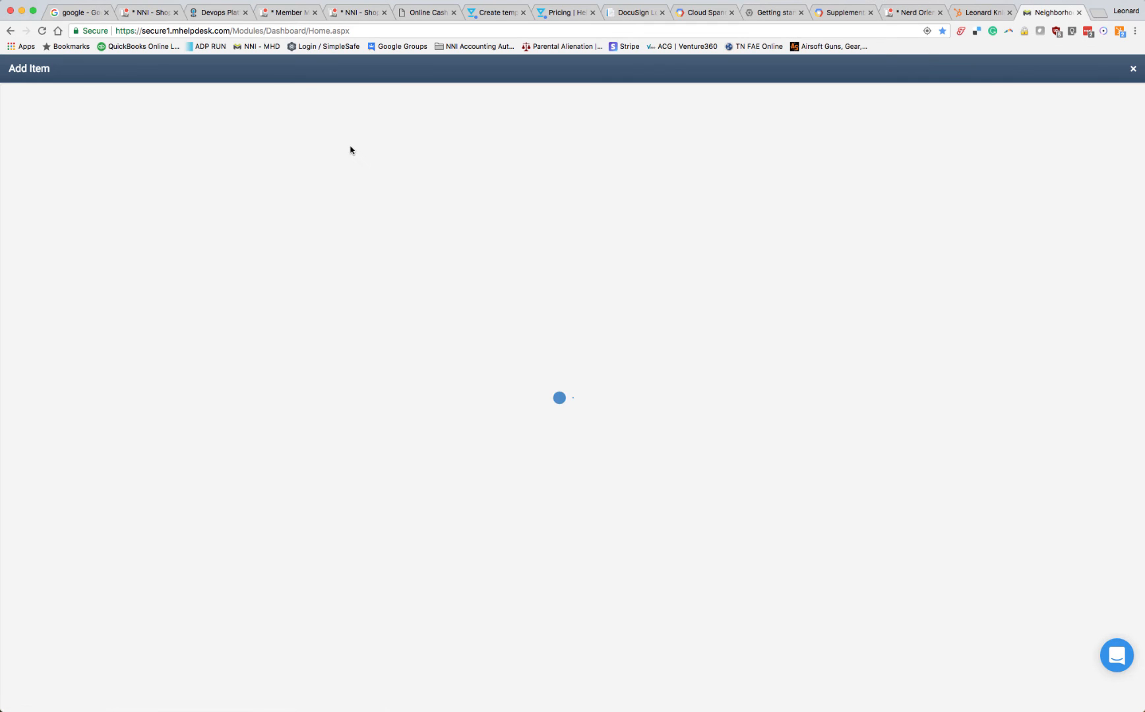
{"action": "left_click", "coordinate": [343, 139]}
{"action": "type", "text": "5"}
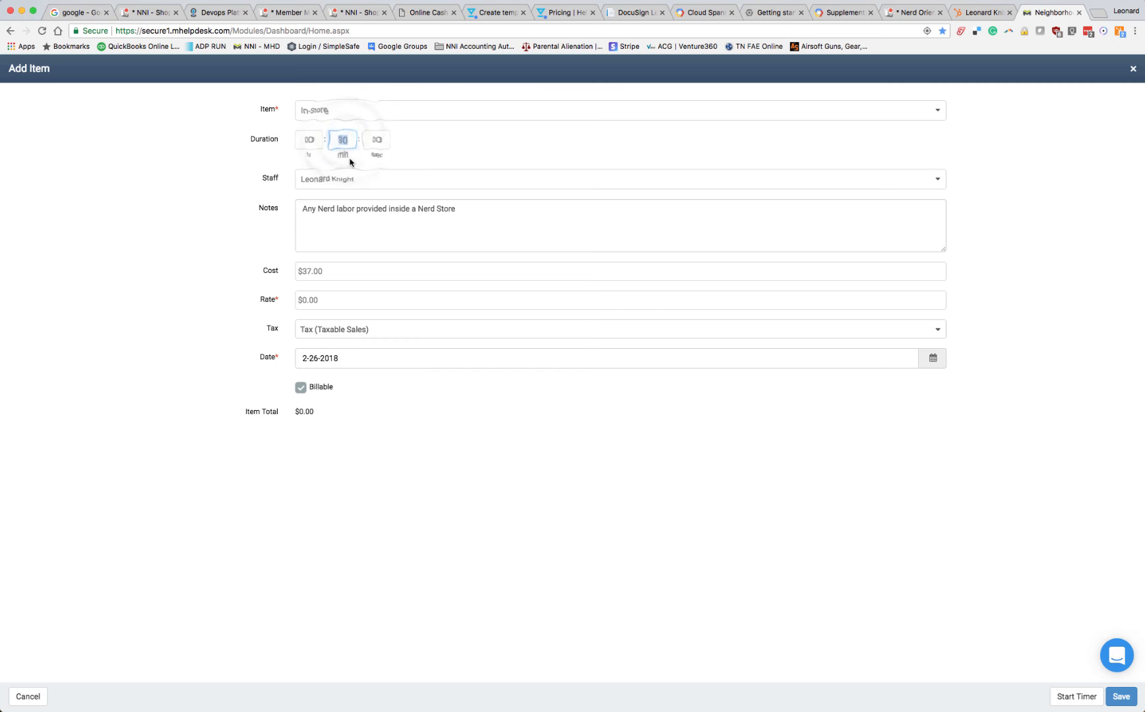
Replace the item's default notes with having spoken to the member in the MC, "Created MR. Captured info. Set next steps.", and save the item
{"action": "left_click", "coordinate": [356, 216]}
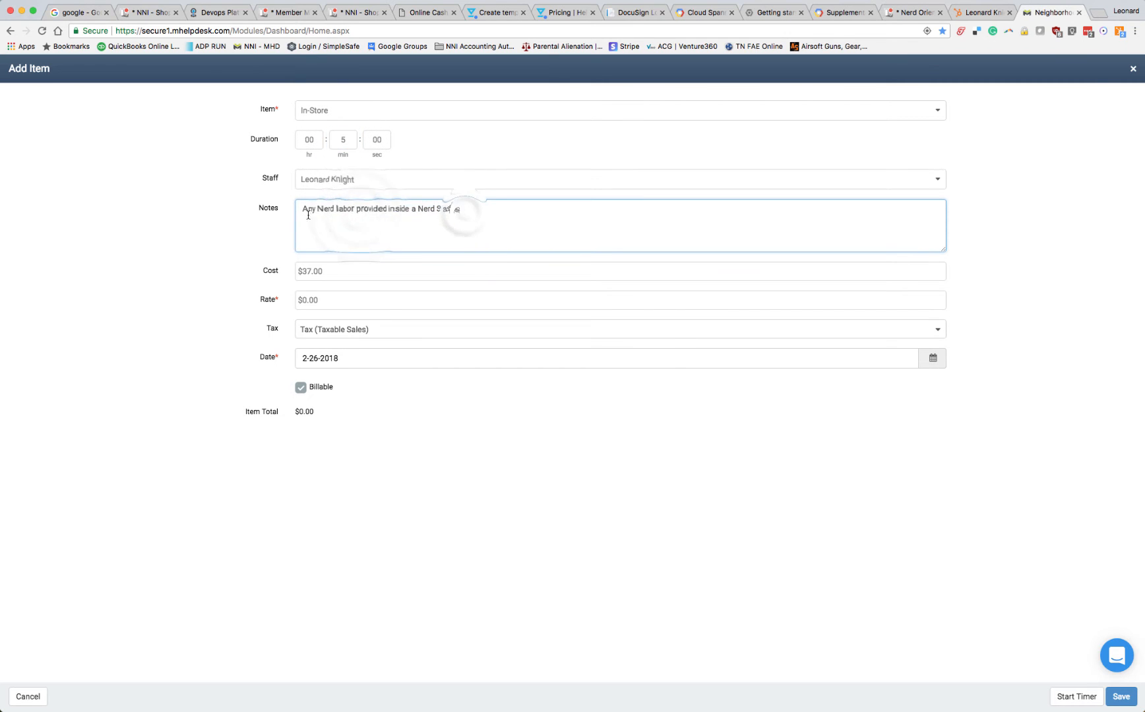
{"action": "left_click_drag", "start_coordinate": [302, 210], "coordinate": [480, 212]}
{"action": "type", "text": "Sp"}
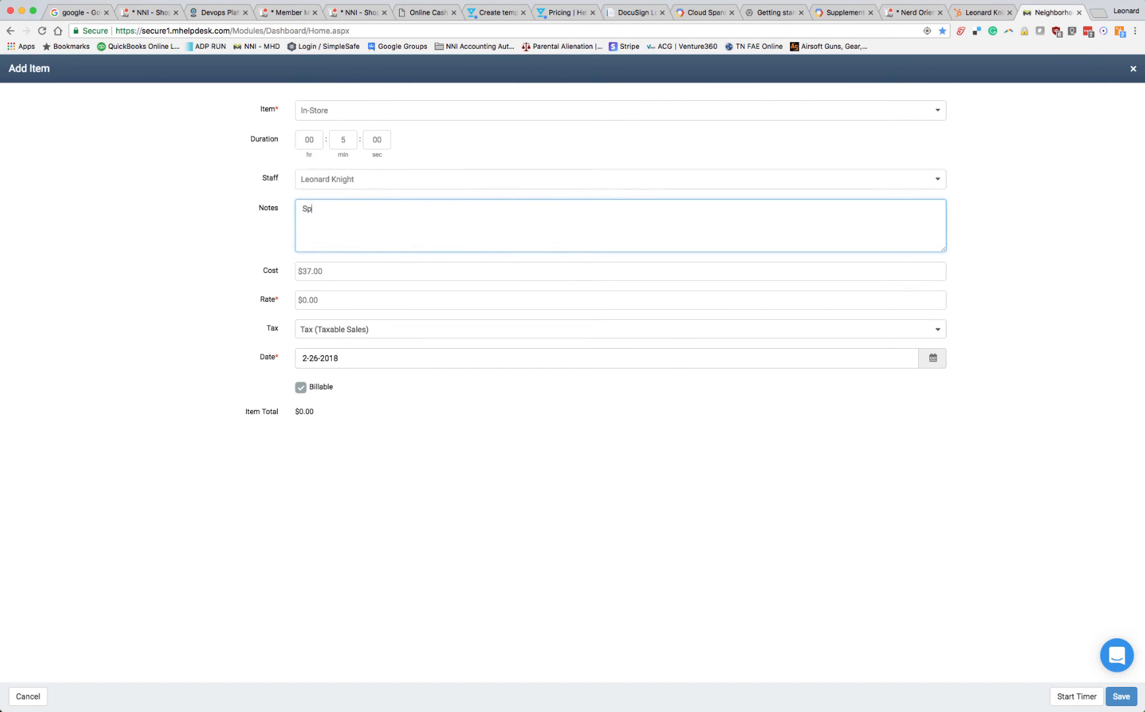
{"action": "type", "text": "oke to Leo in the MC. Sreated SR"}
{"action": "key", "text": "BackSpace"}
{"action": "type", "text": "MR. Captured"}
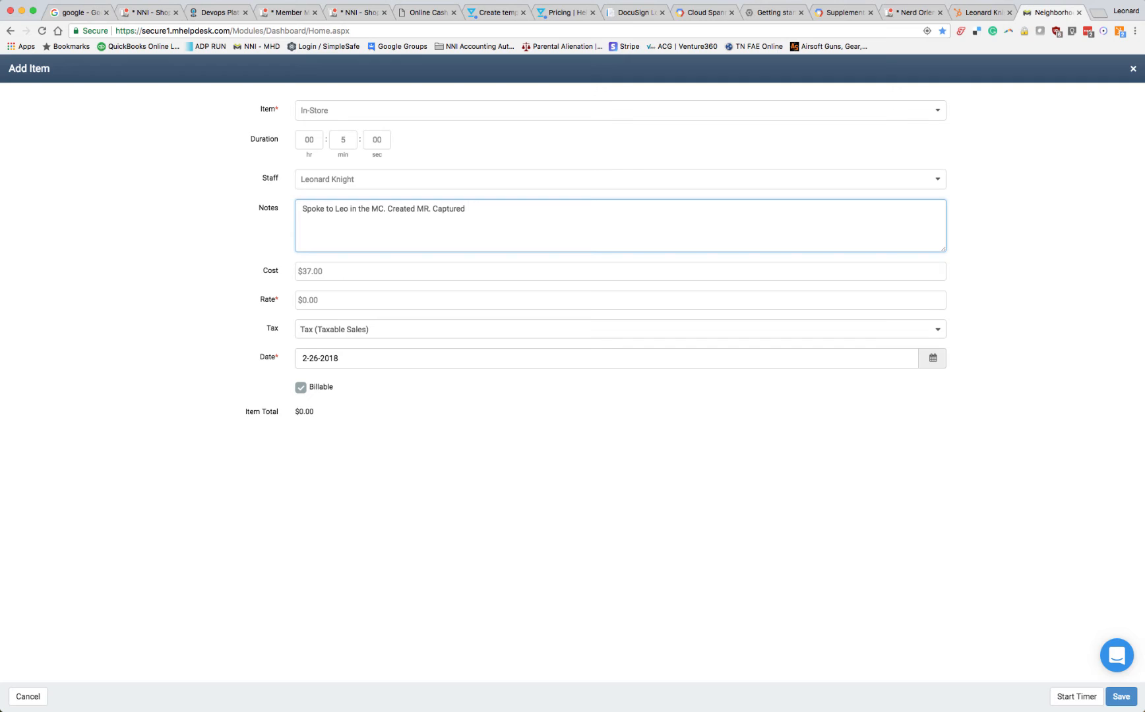
{"action": "type", "text": " info. Set next steps."}
{"action": "left_click", "coordinate": [1126, 700]}
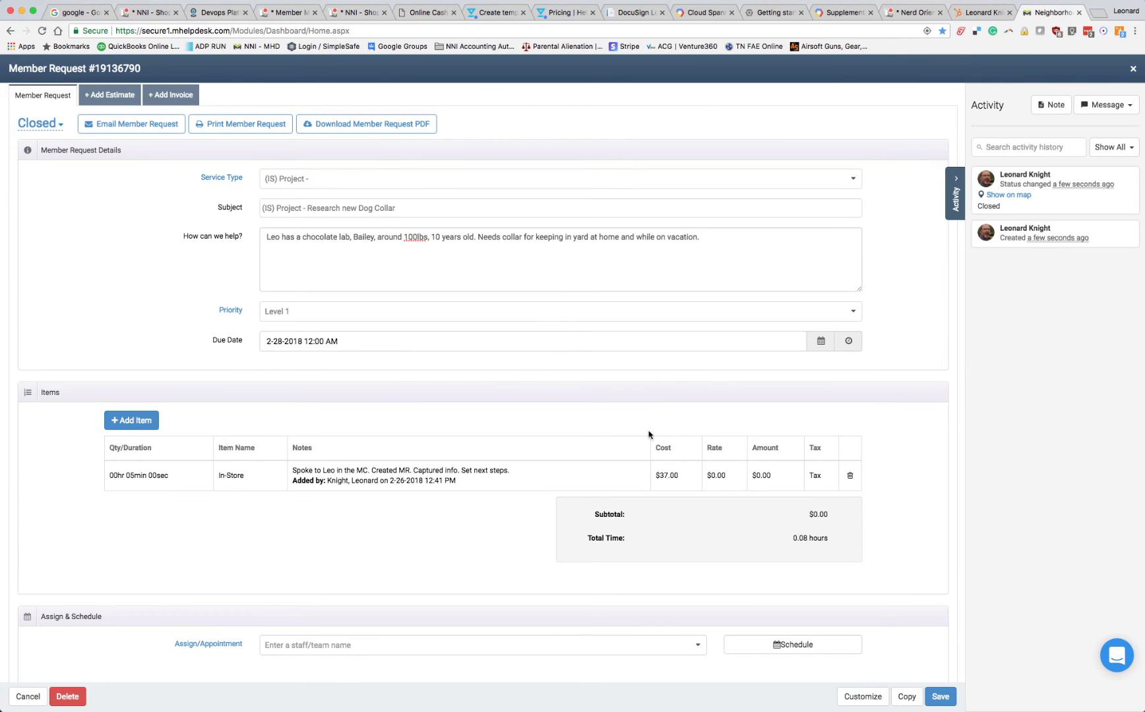
Review the request's details and scheduling section, and check the activity log's message options and private note form
{"action": "scroll", "coordinate": [747, 364], "scroll_direction": "up", "scroll_amount": 2}
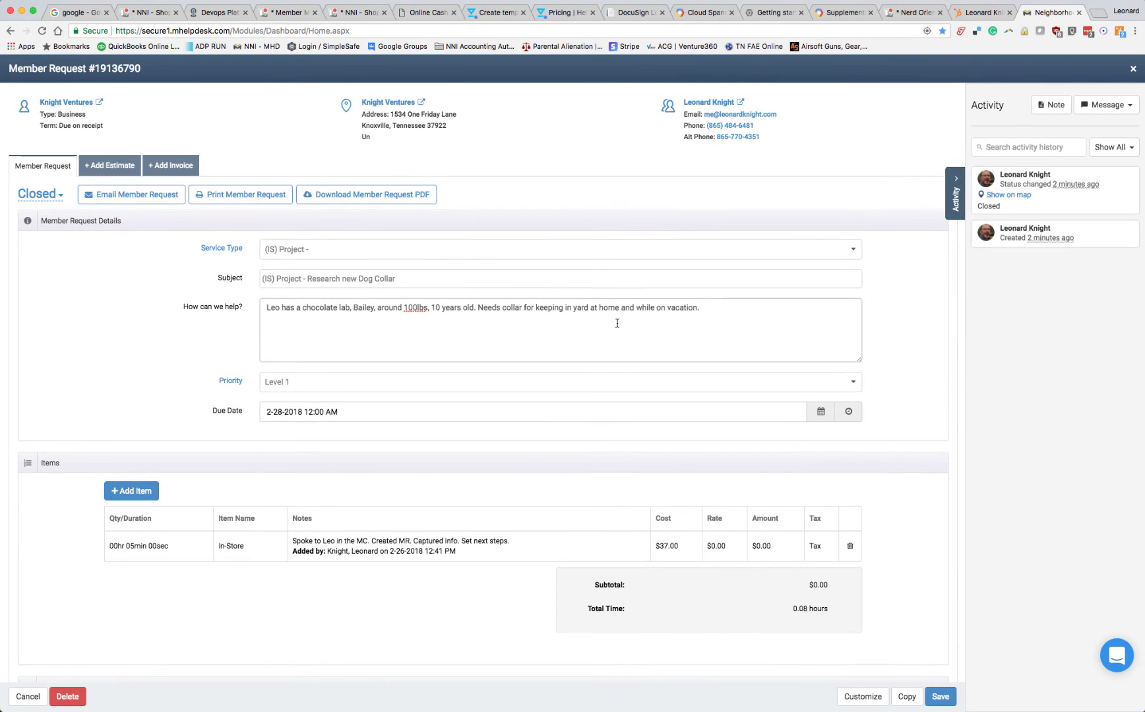
{"action": "scroll", "coordinate": [616, 325], "scroll_direction": "down", "scroll_amount": 5}
{"action": "scroll", "coordinate": [616, 328], "scroll_direction": "down", "scroll_amount": 2}
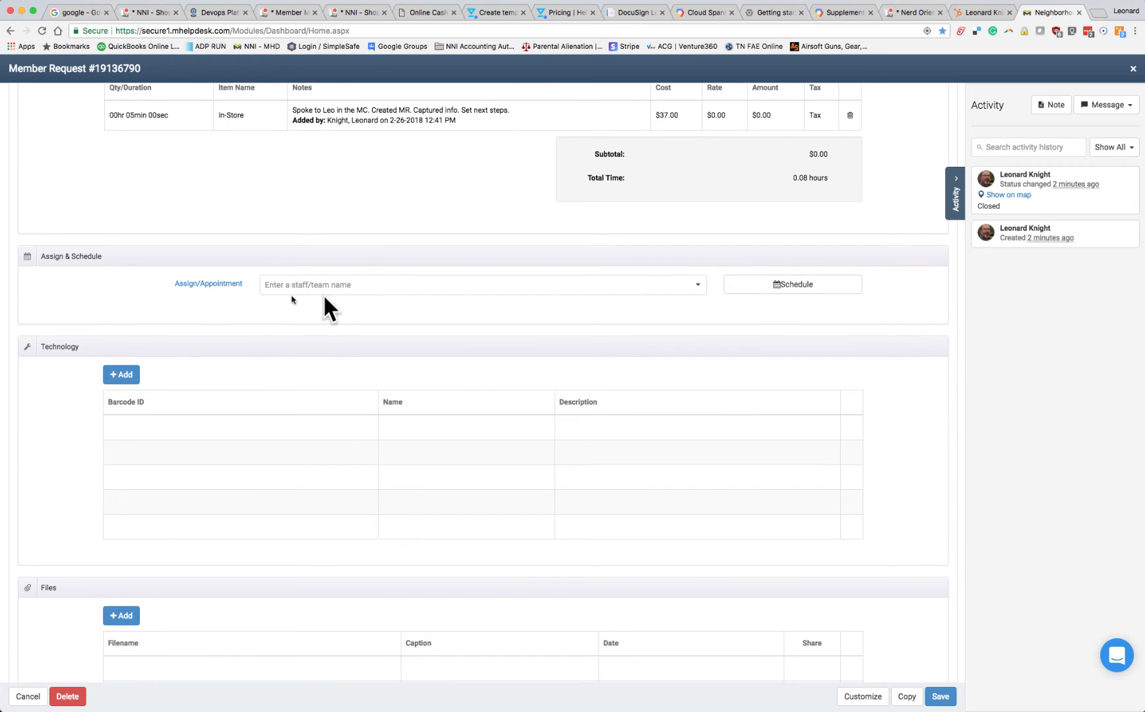
{"action": "scroll", "coordinate": [752, 415], "scroll_direction": "up", "scroll_amount": 7}
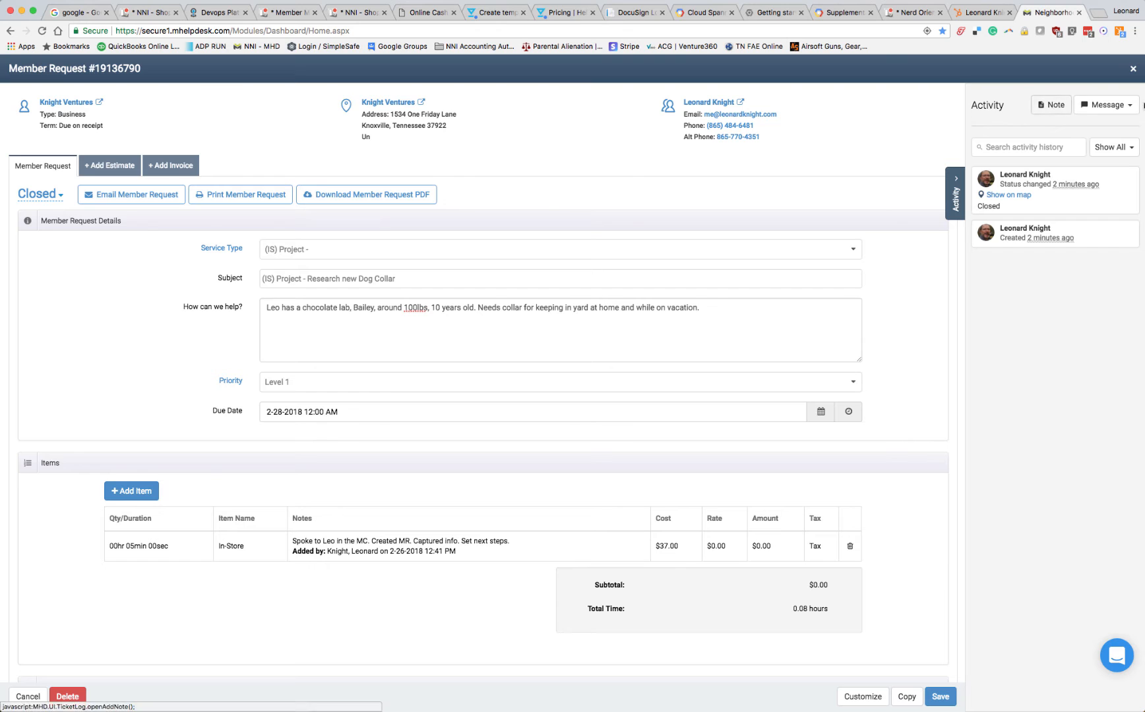
{"action": "left_click", "coordinate": [1128, 111]}
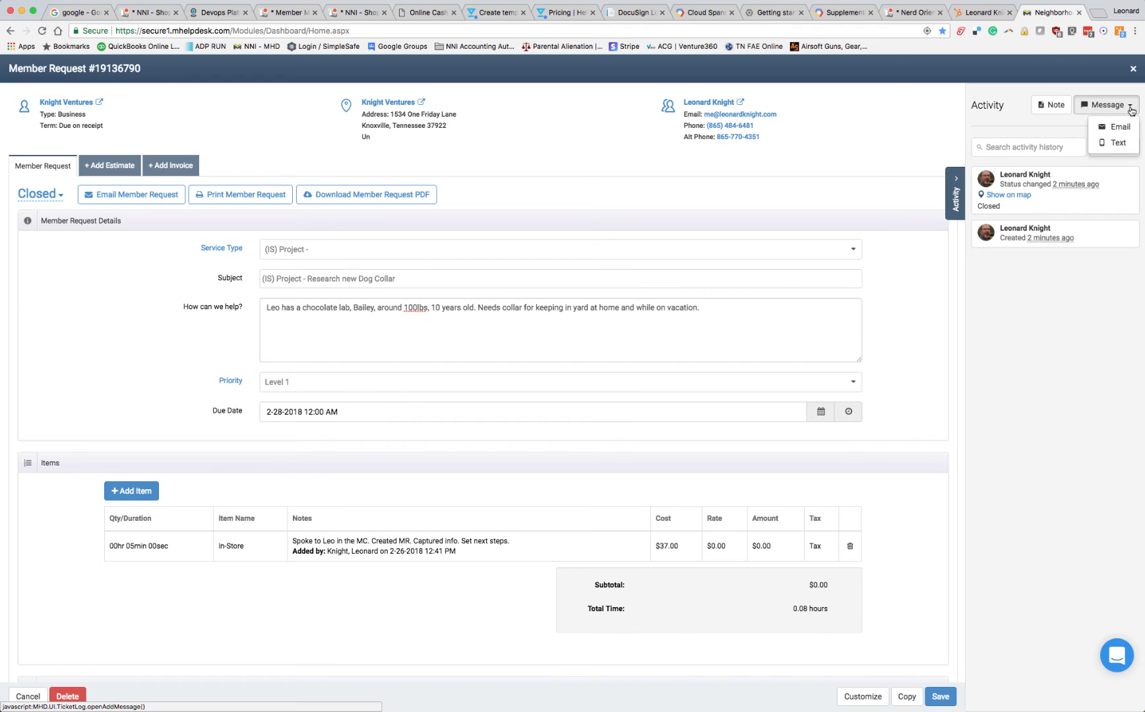
{"action": "left_click", "coordinate": [1129, 106]}
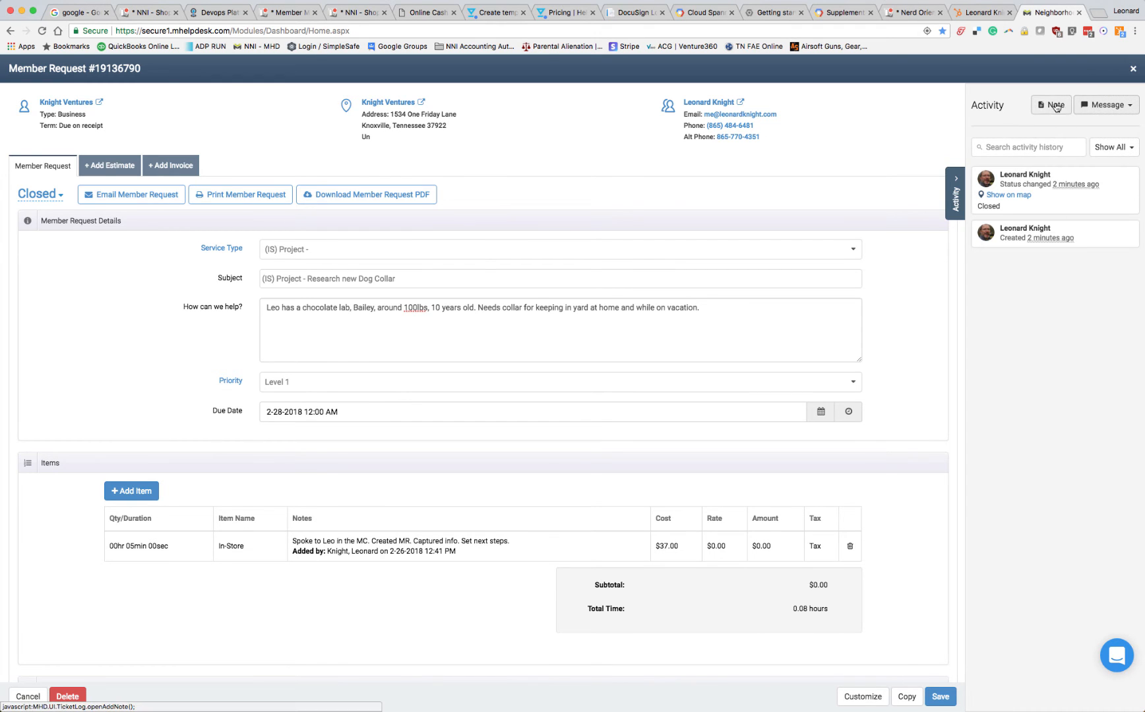
{"action": "left_click", "coordinate": [1062, 106]}
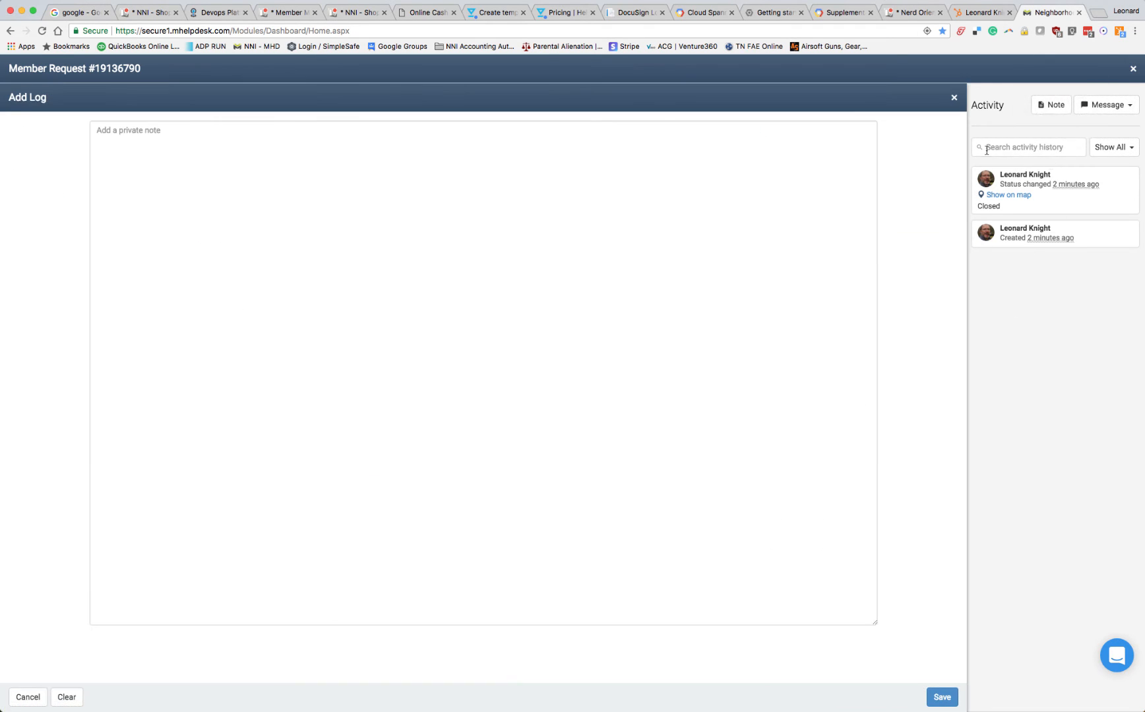
{"action": "left_click", "coordinate": [954, 97]}
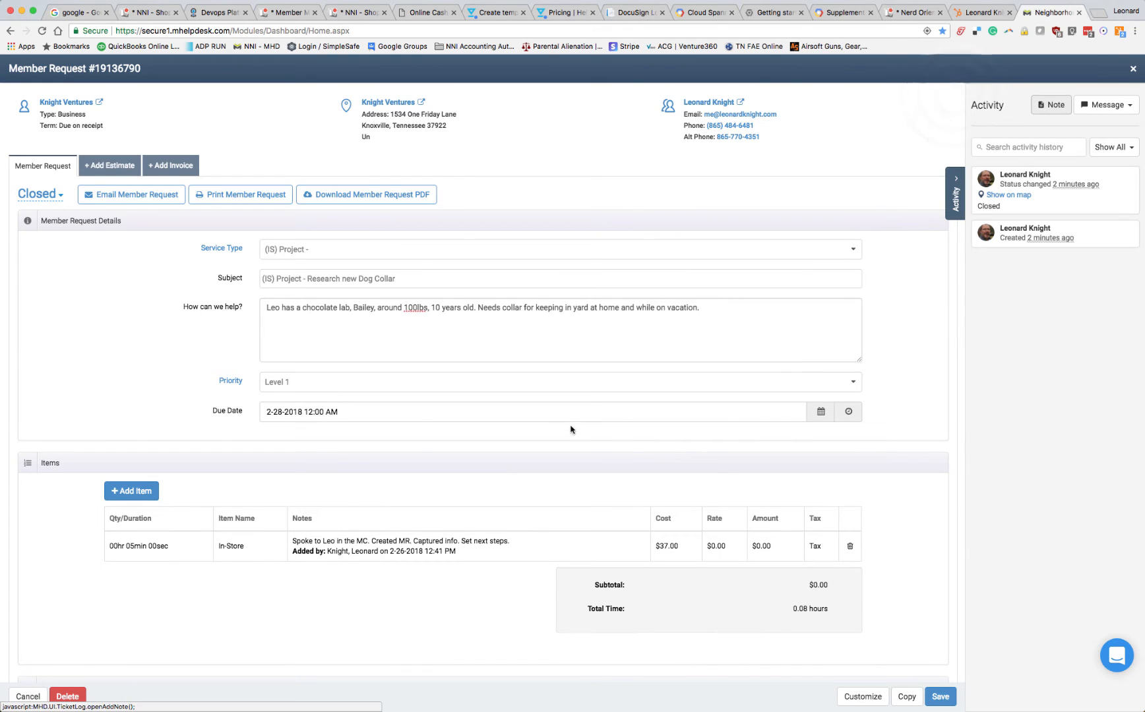
Start a second item on the member request using the reusable Materials product
{"action": "scroll", "coordinate": [559, 423], "scroll_direction": "down", "scroll_amount": 1}
{"action": "scroll", "coordinate": [560, 423], "scroll_direction": "down", "scroll_amount": 4}
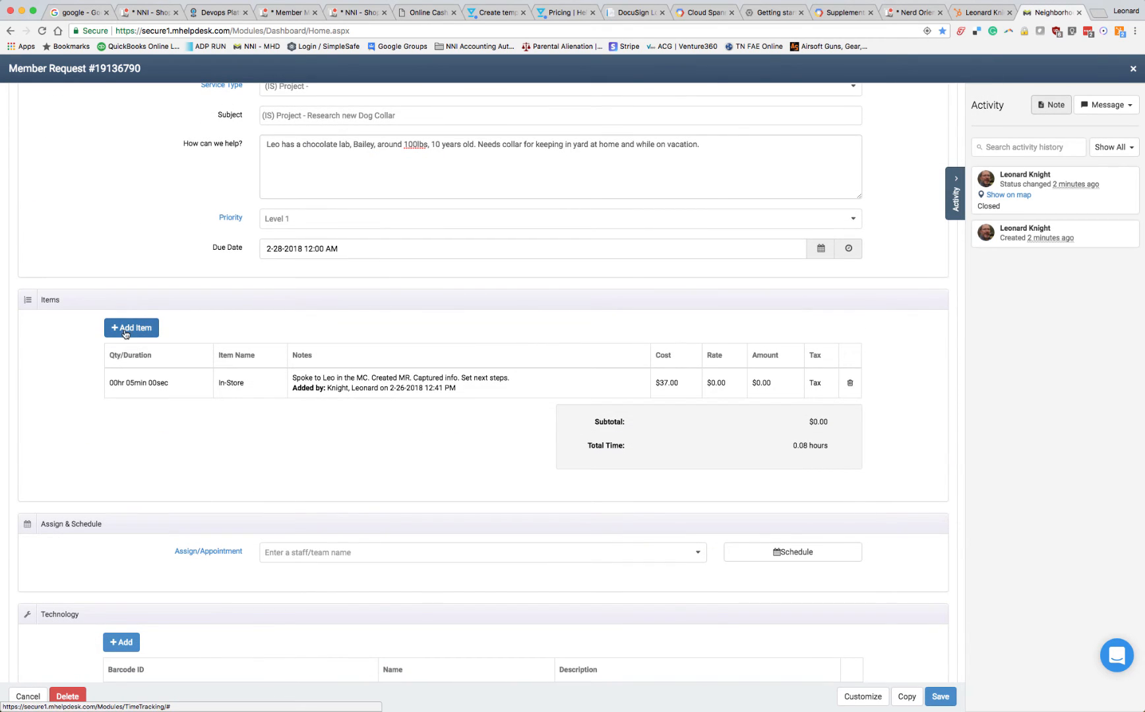
{"action": "left_click", "coordinate": [267, 381]}
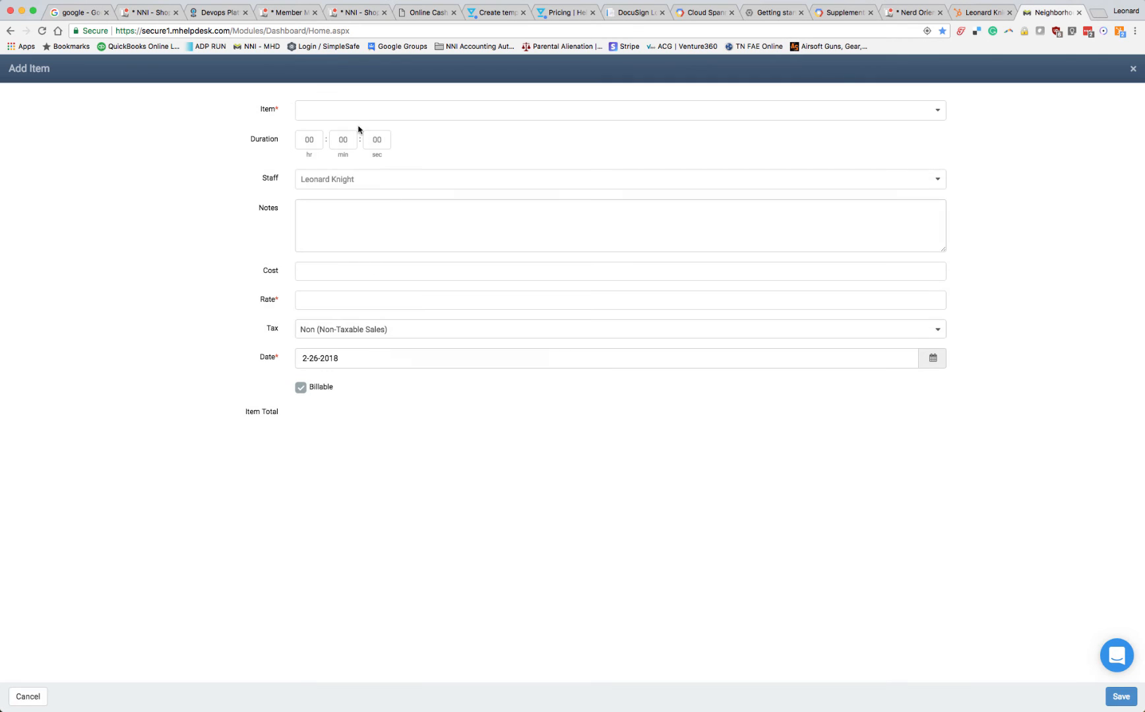
{"action": "left_click", "coordinate": [356, 113]}
{"action": "type", "text": "ma"}
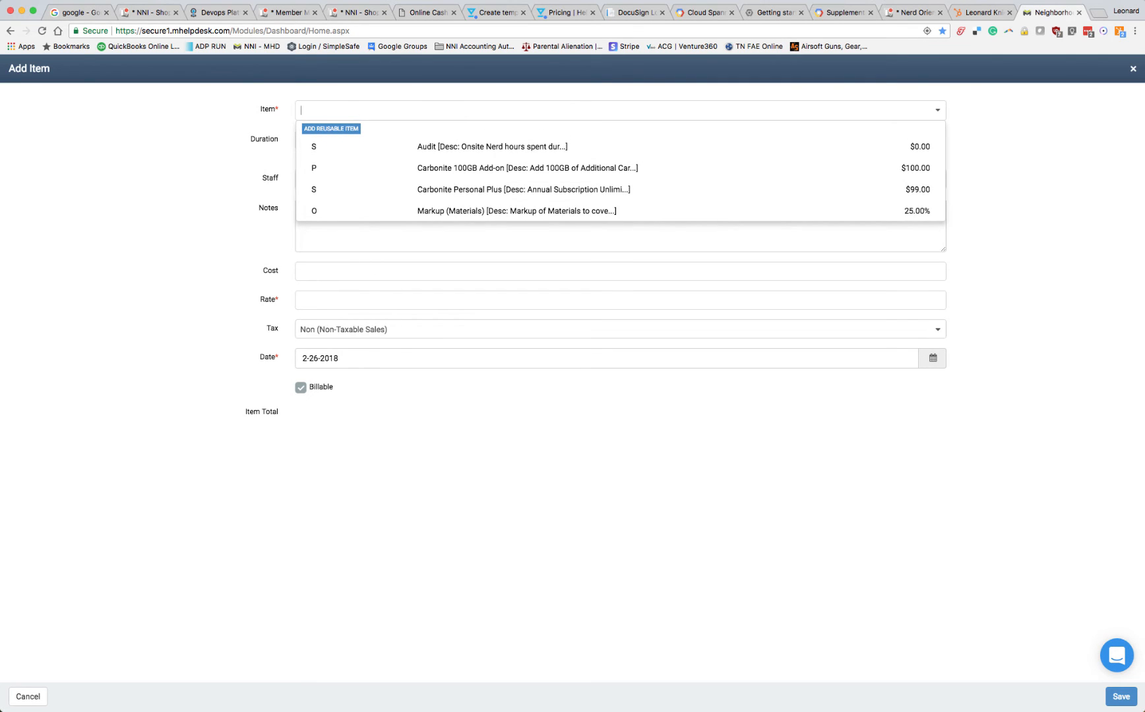
{"action": "type", "text": "terials"}
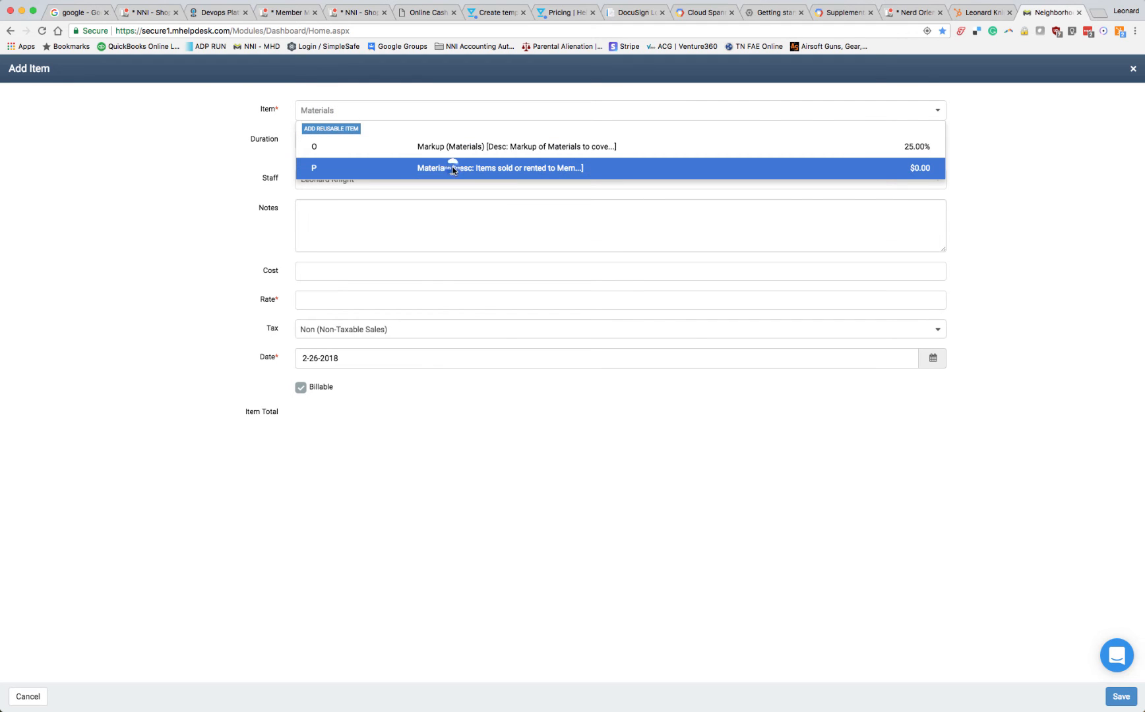
{"action": "left_click", "coordinate": [452, 168]}
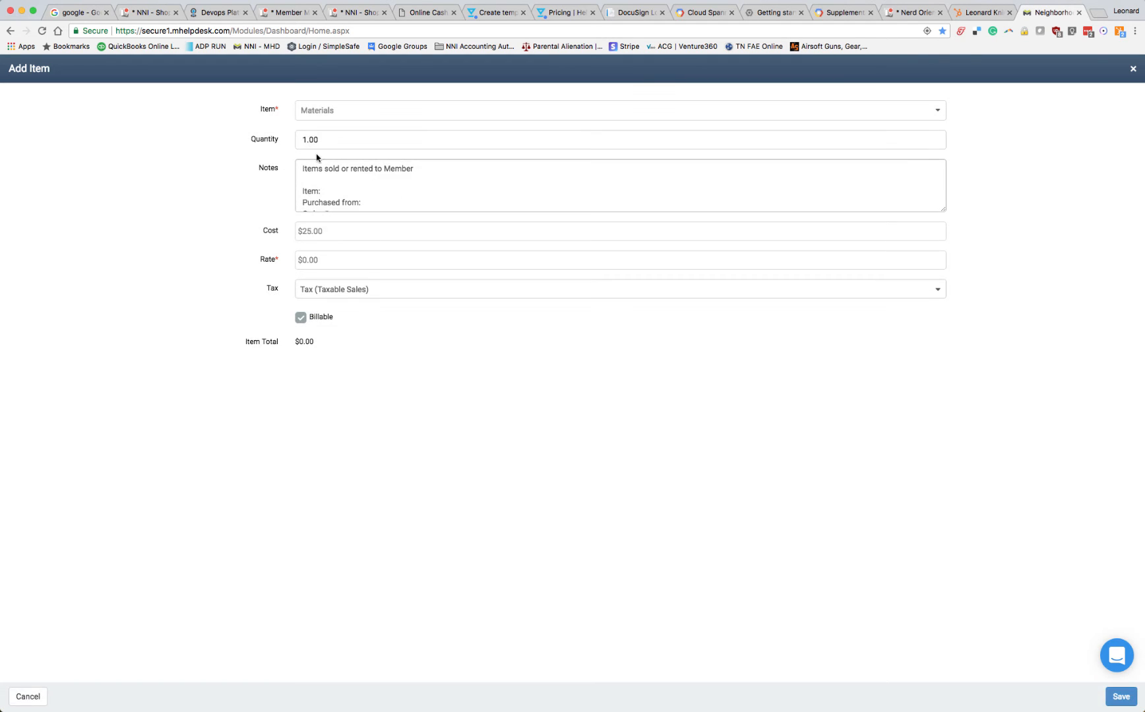
Fill in the Materials notes with the item being bought, Amazon as the place of purchase, and the order number
{"action": "scroll", "coordinate": [369, 172], "scroll_direction": "down", "scroll_amount": 3}
{"action": "scroll", "coordinate": [381, 178], "scroll_direction": "up", "scroll_amount": 3}
{"action": "left_click", "coordinate": [350, 194]}
{"action": "scroll", "coordinate": [401, 196], "scroll_direction": "down", "scroll_amount": 3}
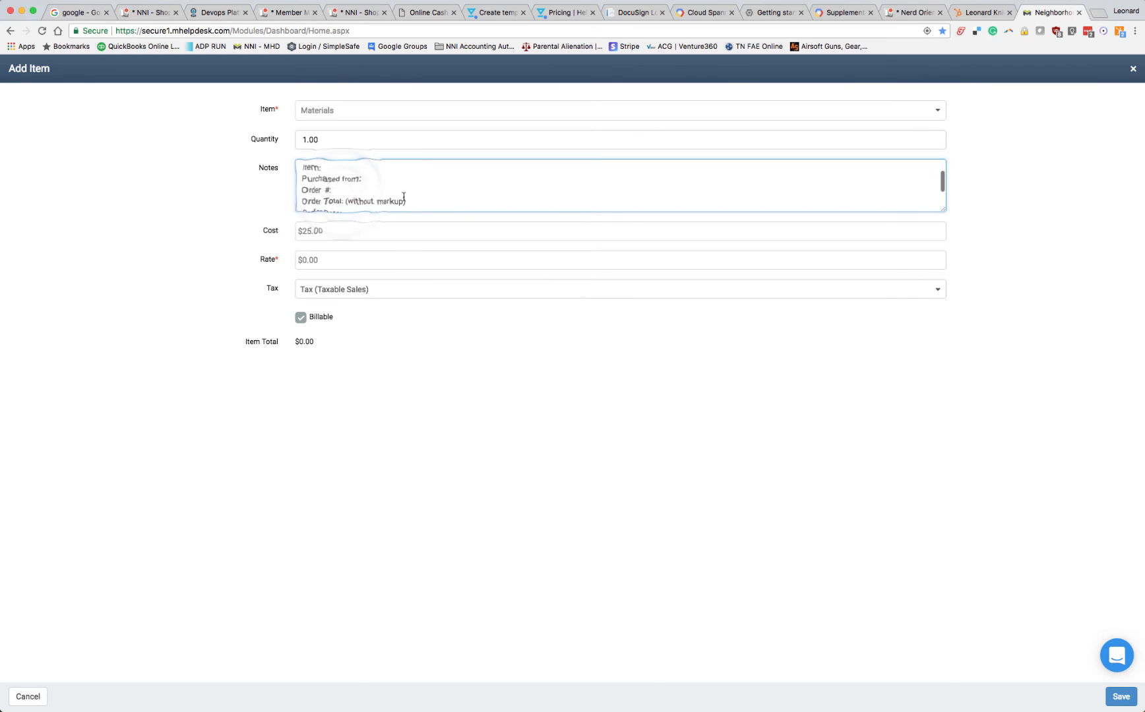
{"action": "scroll", "coordinate": [403, 197], "scroll_direction": "up", "scroll_amount": 3}
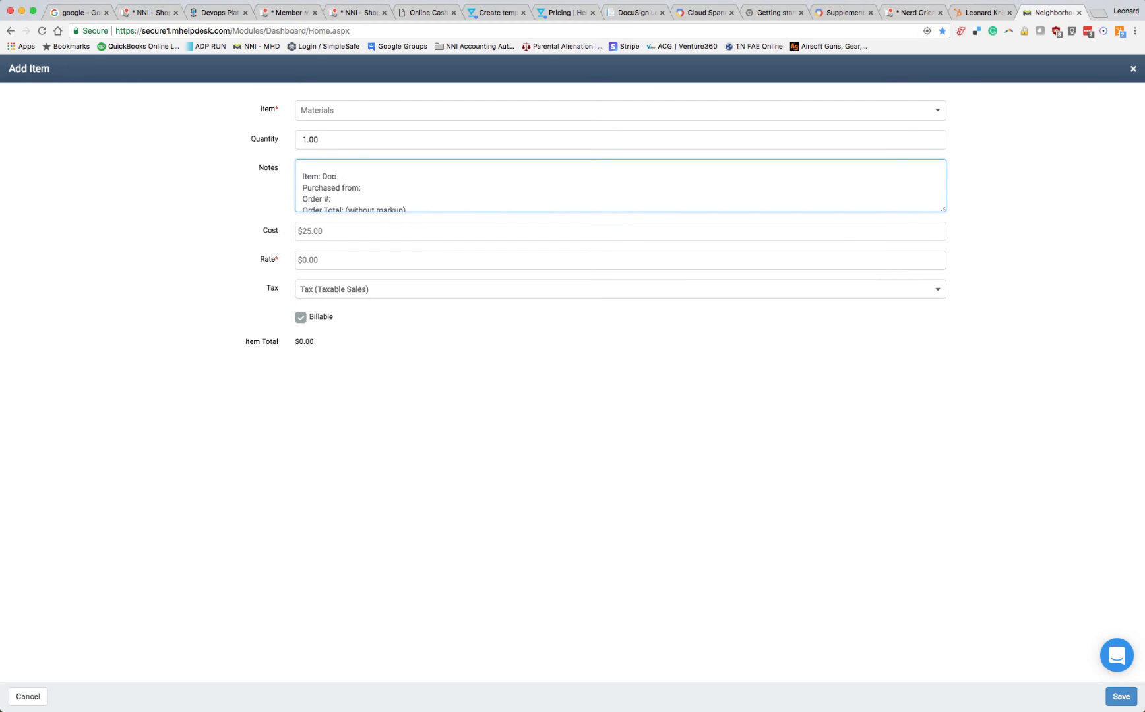
{"action": "type", "text": "CoAmazon"}
{"action": "left_click", "coordinate": [370, 198]}
{"action": "type", "text": "8675309"}
{"action": "scroll", "coordinate": [478, 187], "scroll_direction": "down", "scroll_amount": 2}
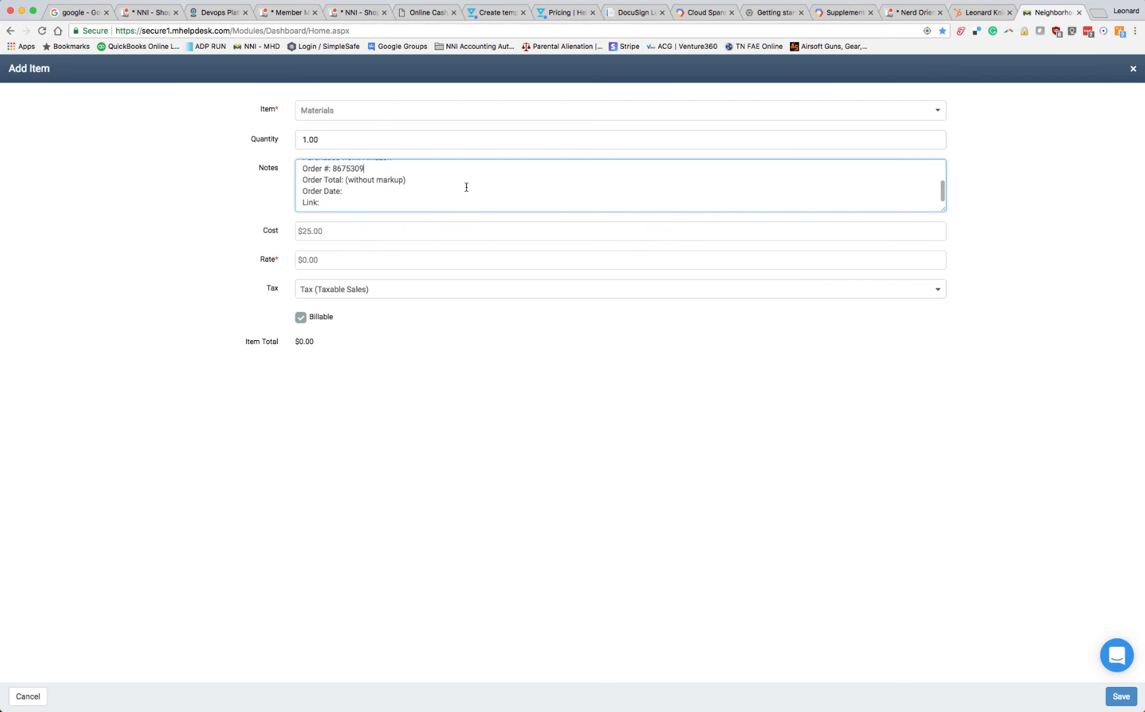
{"action": "left_click", "coordinate": [431, 184]}
{"action": "left_click_drag", "start_coordinate": [345, 180], "coordinate": [407, 182]}
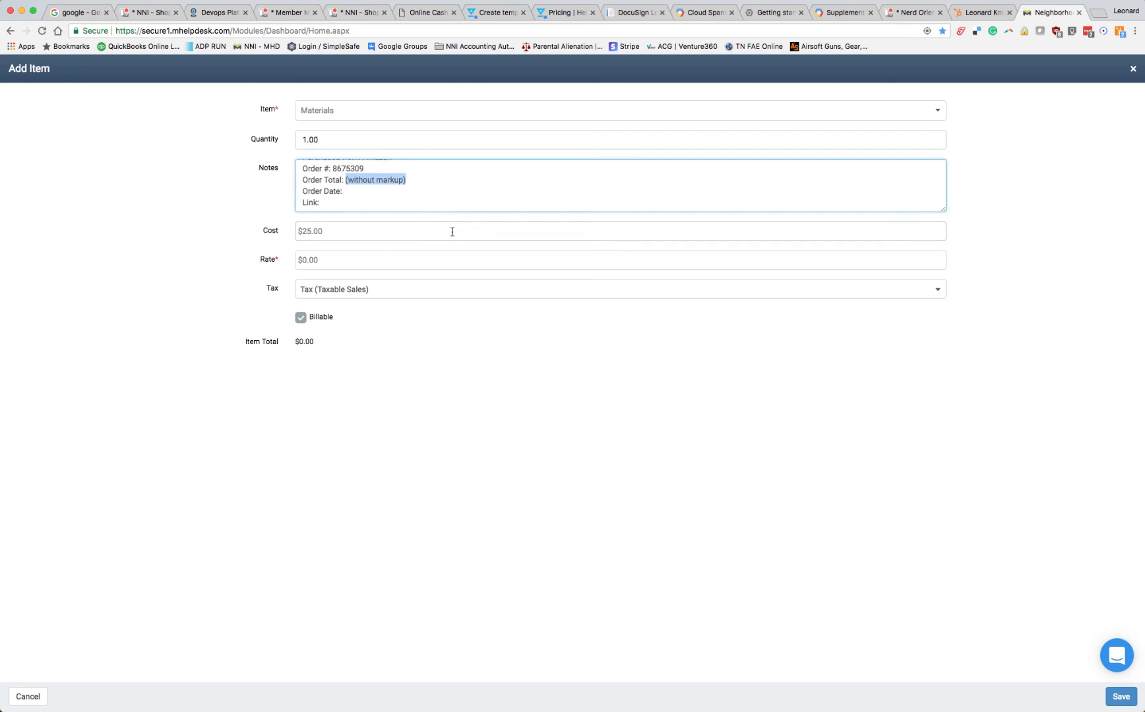
{"action": "type", "text": "$275"}
{"action": "left_click", "coordinate": [374, 190]}
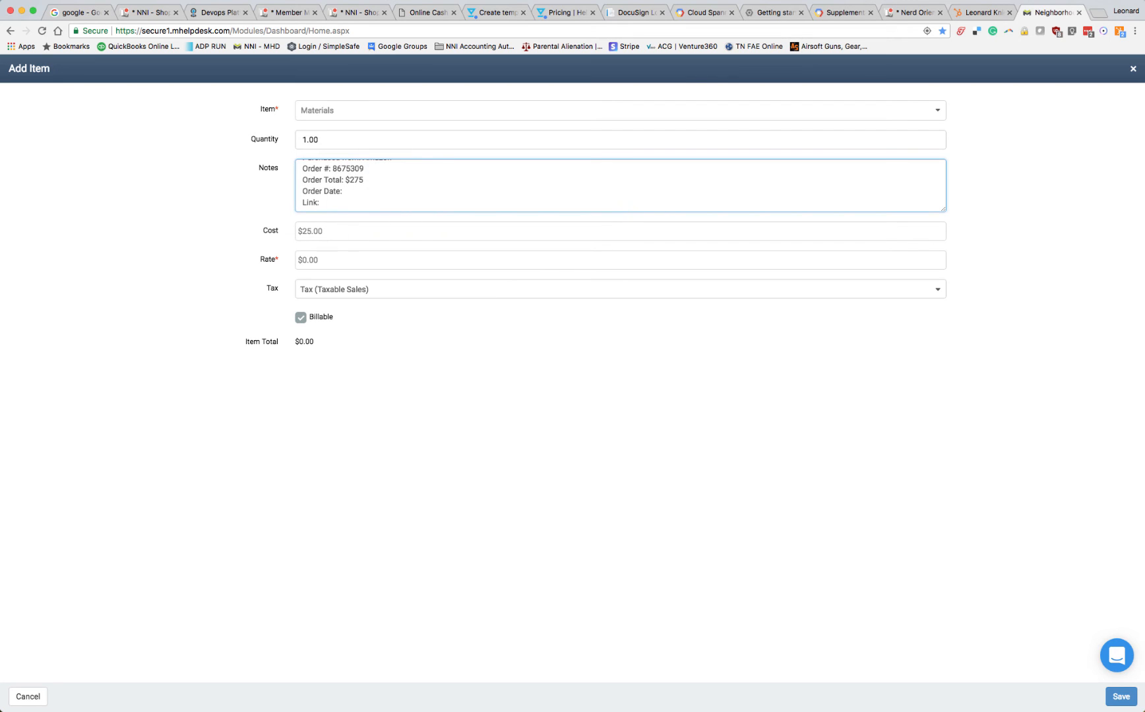
{"action": "left_click", "coordinate": [333, 203]}
{"action": "type", "text": "http://amazon.com"}
Set the Materials item's cost to $275 and its rate to $375, and save the item
{"action": "double_click", "coordinate": [333, 230]}
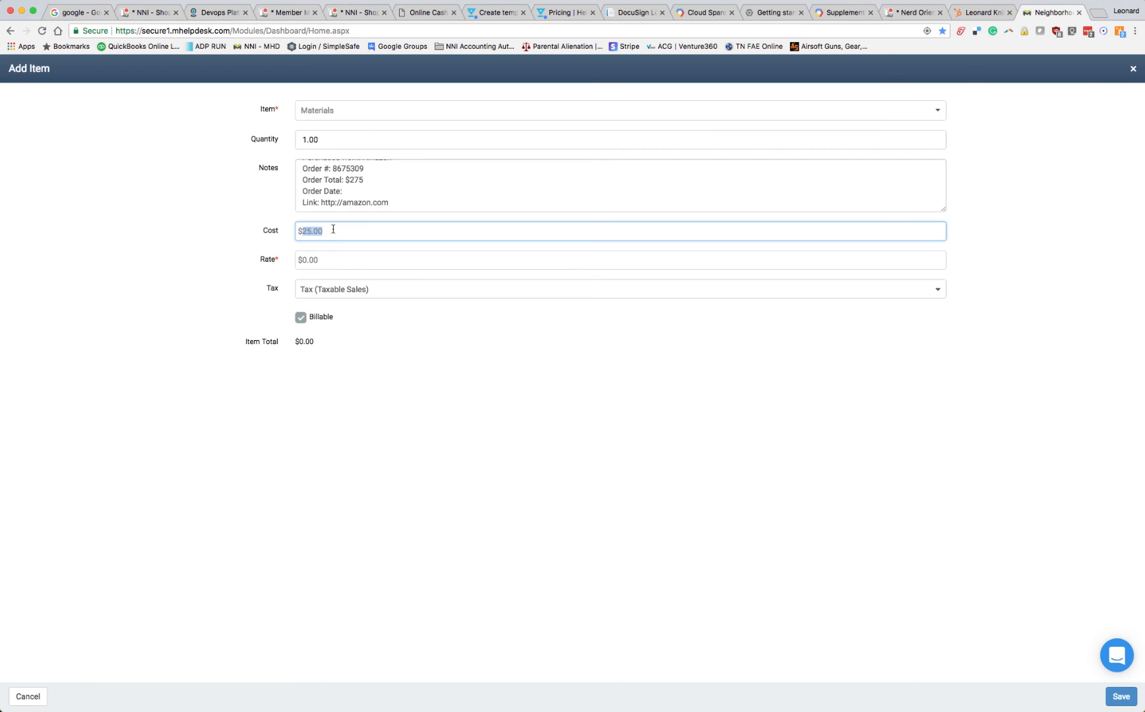
{"action": "type", "text": "2"}
{"action": "left_click", "coordinate": [368, 259]}
{"action": "double_click", "coordinate": [348, 259]}
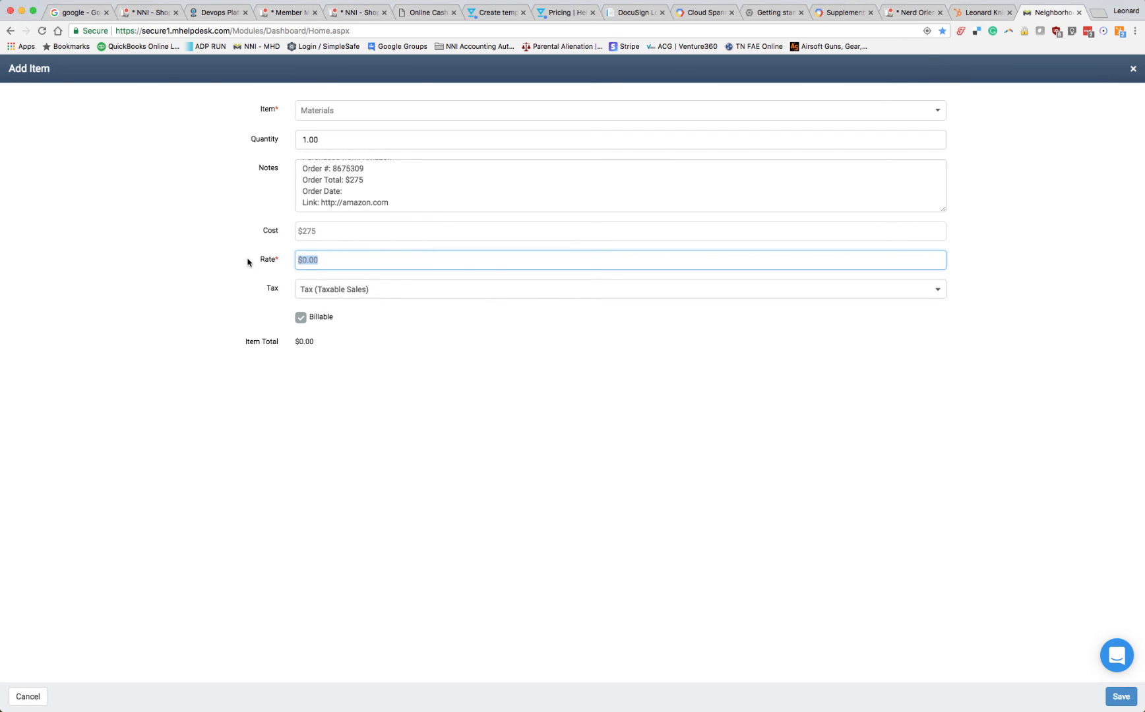
{"action": "type", "text": "$375"}
{"action": "left_click", "coordinate": [332, 231]}
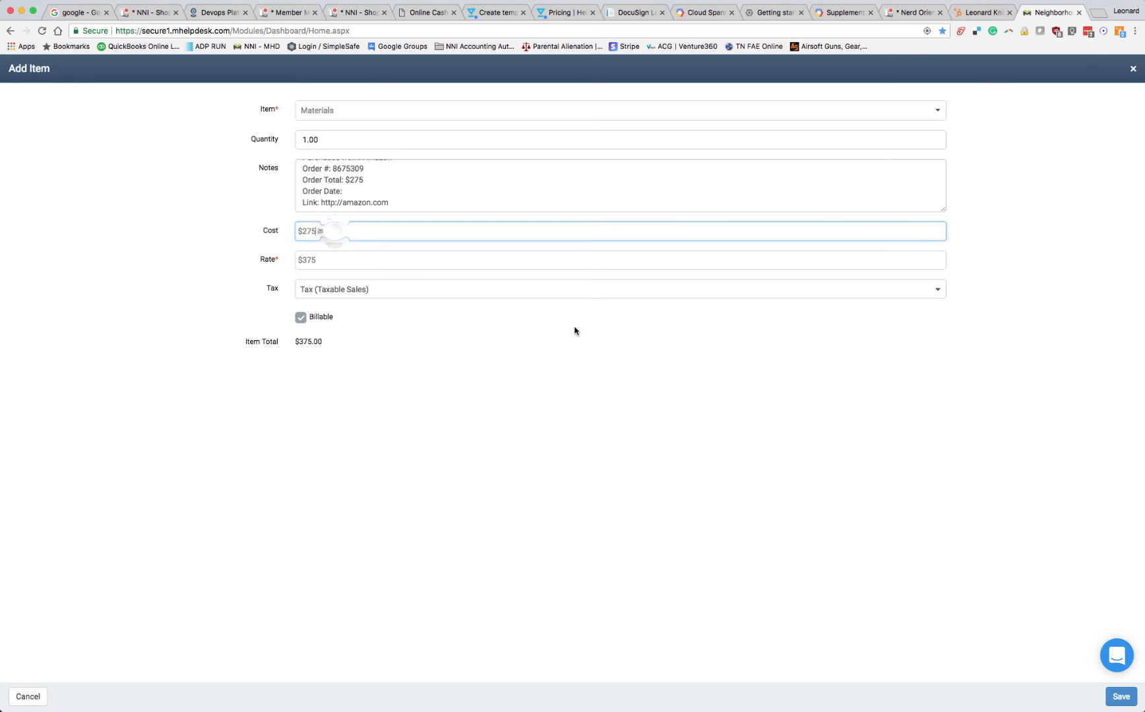
{"action": "left_click", "coordinate": [1121, 700]}
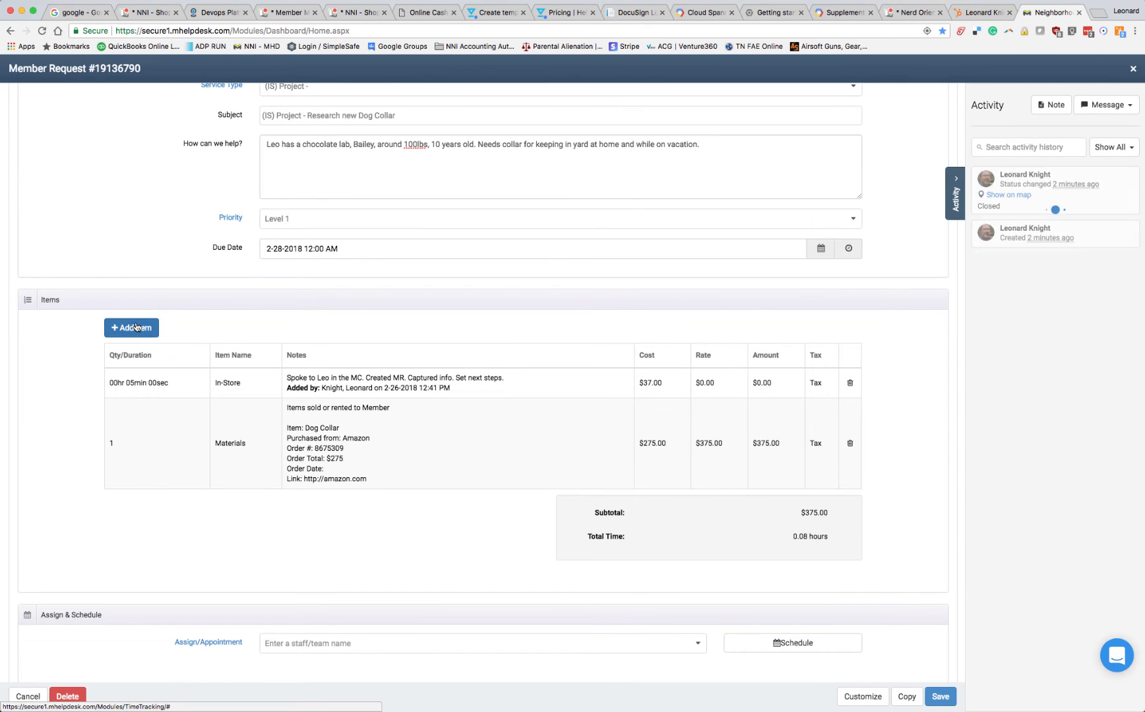
Start another item on the member request using the reusable Nerd Visit service, not the business version
{"action": "left_click", "coordinate": [136, 327]}
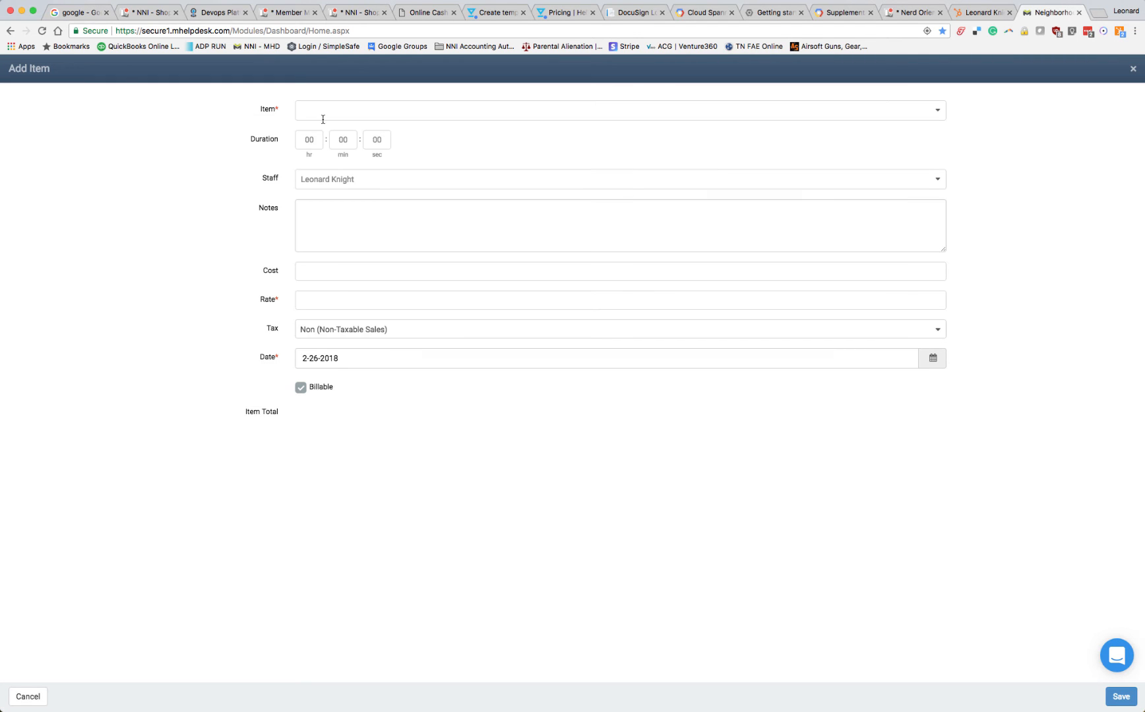
{"action": "left_click", "coordinate": [323, 116]}
{"action": "type", "text": "ner"}
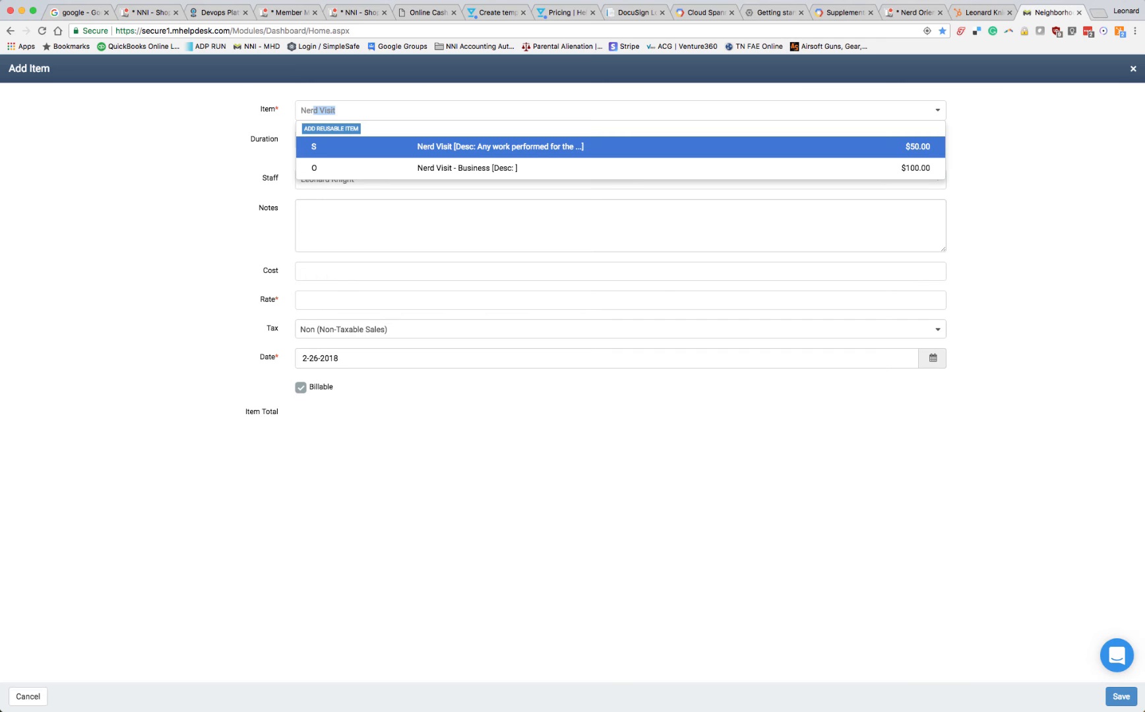
{"action": "key", "text": "BackSpace"}
{"action": "key", "text": "BackSpace"}
{"action": "type", "text": "vi"}
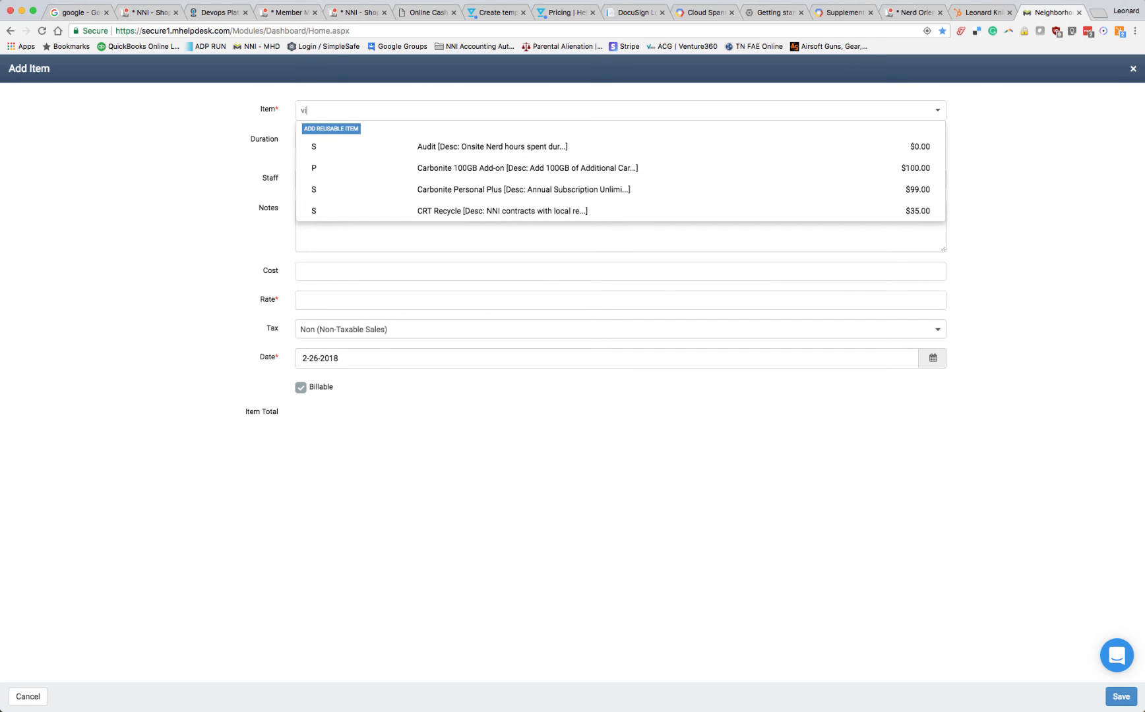
{"action": "type", "text": "si"}
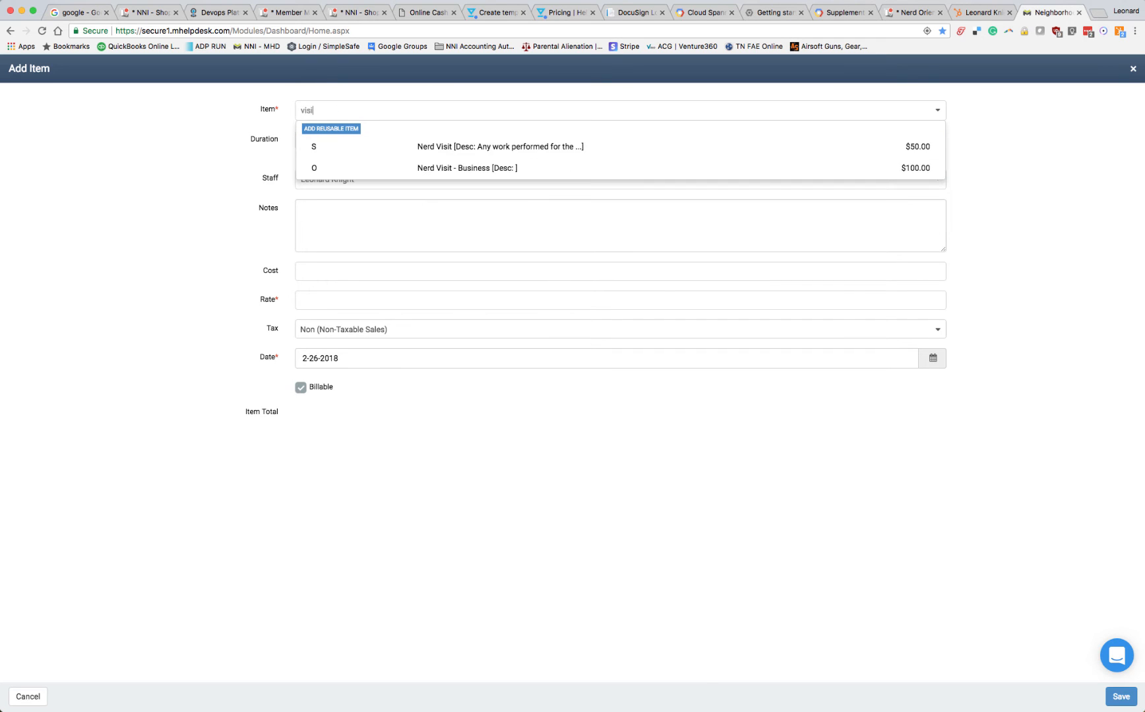
{"action": "left_click", "coordinate": [475, 150]}
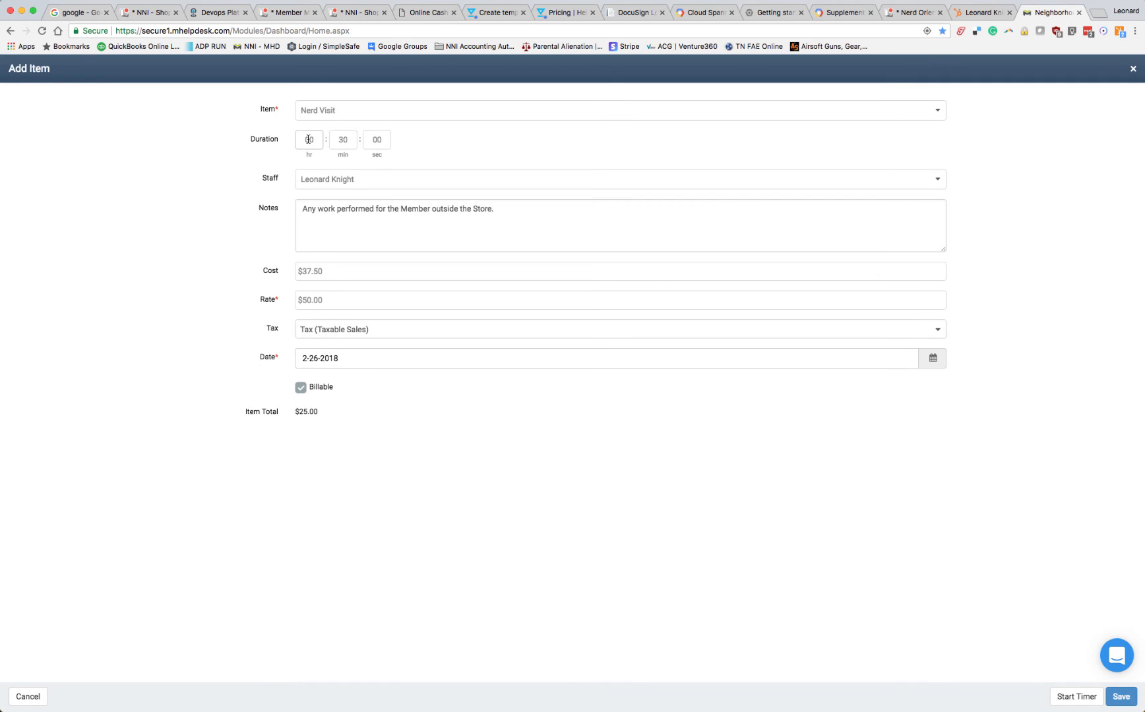
Set the Nerd Visit's duration hours to 3 and replace its notes with "Setup, tested, trained, documented new Dog Collar"
{"action": "left_click", "coordinate": [308, 140]}
{"action": "type", "text": "3"}
{"action": "left_click_drag", "start_coordinate": [494, 210], "coordinate": [256, 211]}
{"action": "type", "text": "Setup, tested, trained, d"}
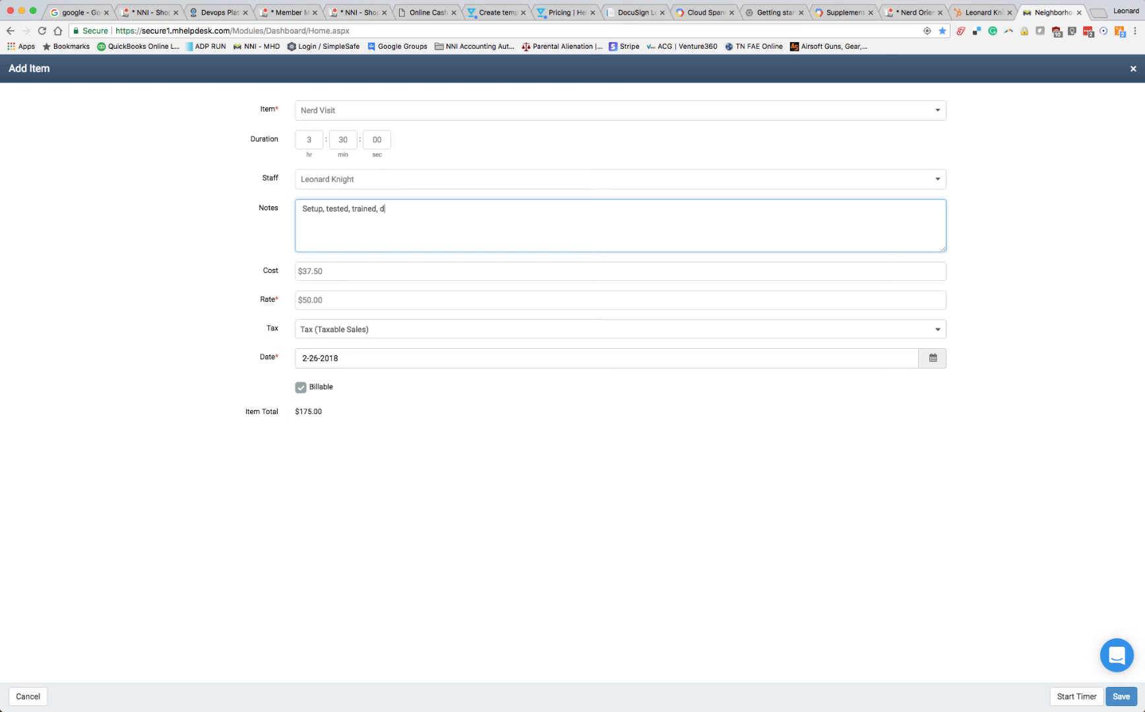
{"action": "type", "text": "o um"}
{"action": "type", "text": "cum"}
{"action": "type", "text": "ented new "}
{"action": "type", "text": "Dog Collar"}
Set the Nerd Visit's cost and rate to $175 each, and save the item
{"action": "left_click", "coordinate": [362, 275]}
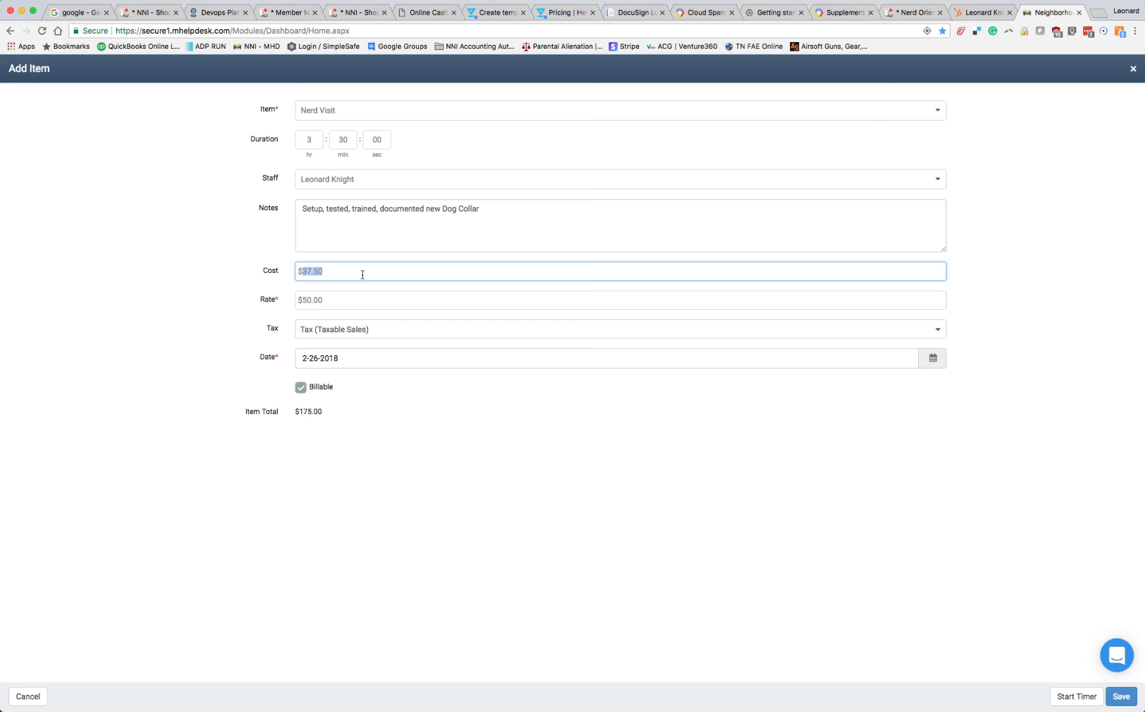
{"action": "type", "text": "1"}
{"action": "left_click", "coordinate": [410, 306]}
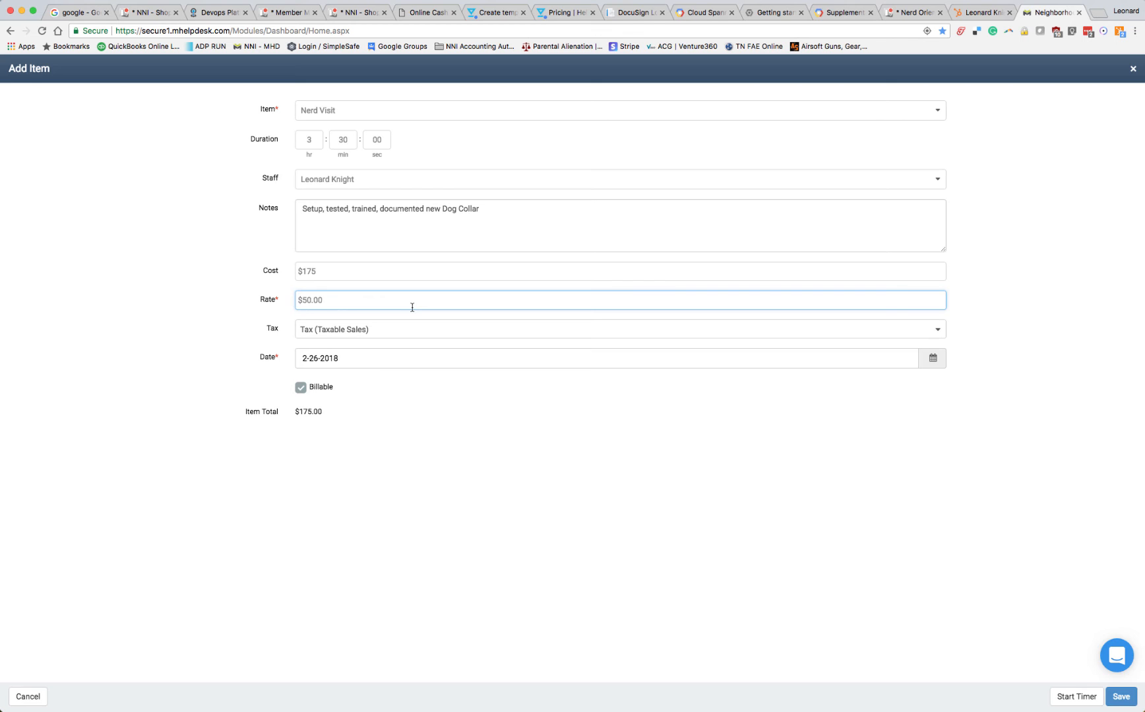
{"action": "triple_click", "coordinate": [331, 300]}
{"action": "type", "text": "$175"}
{"action": "left_click", "coordinate": [340, 271]}
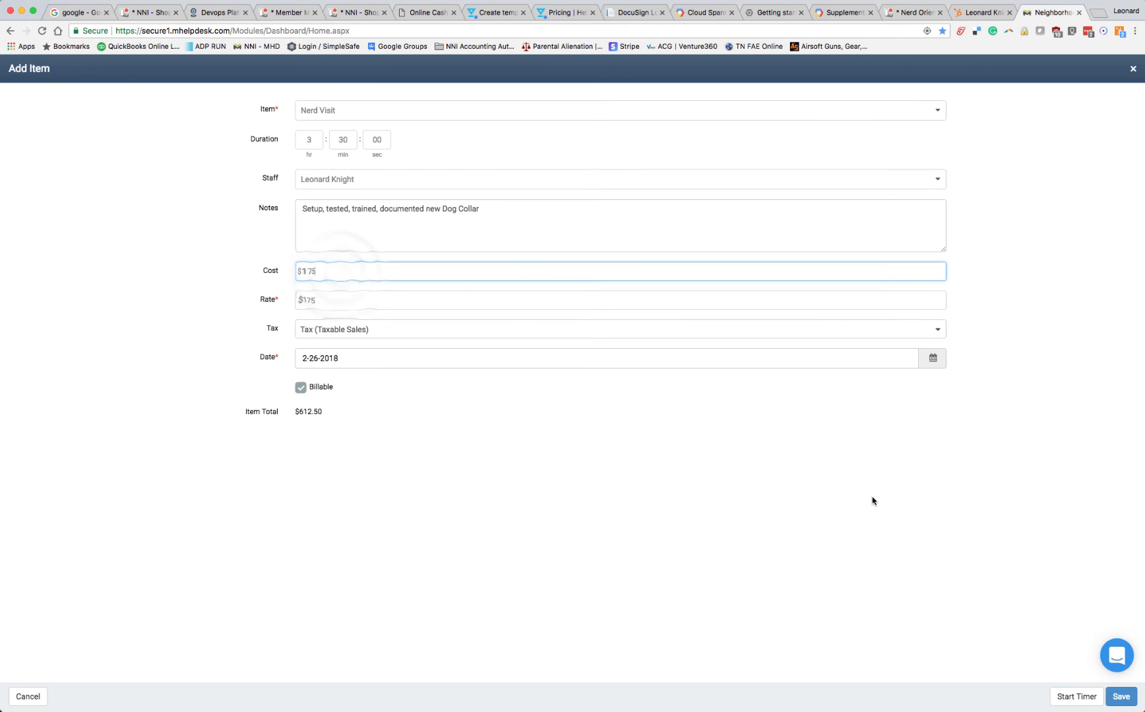
{"action": "left_click", "coordinate": [1126, 699]}
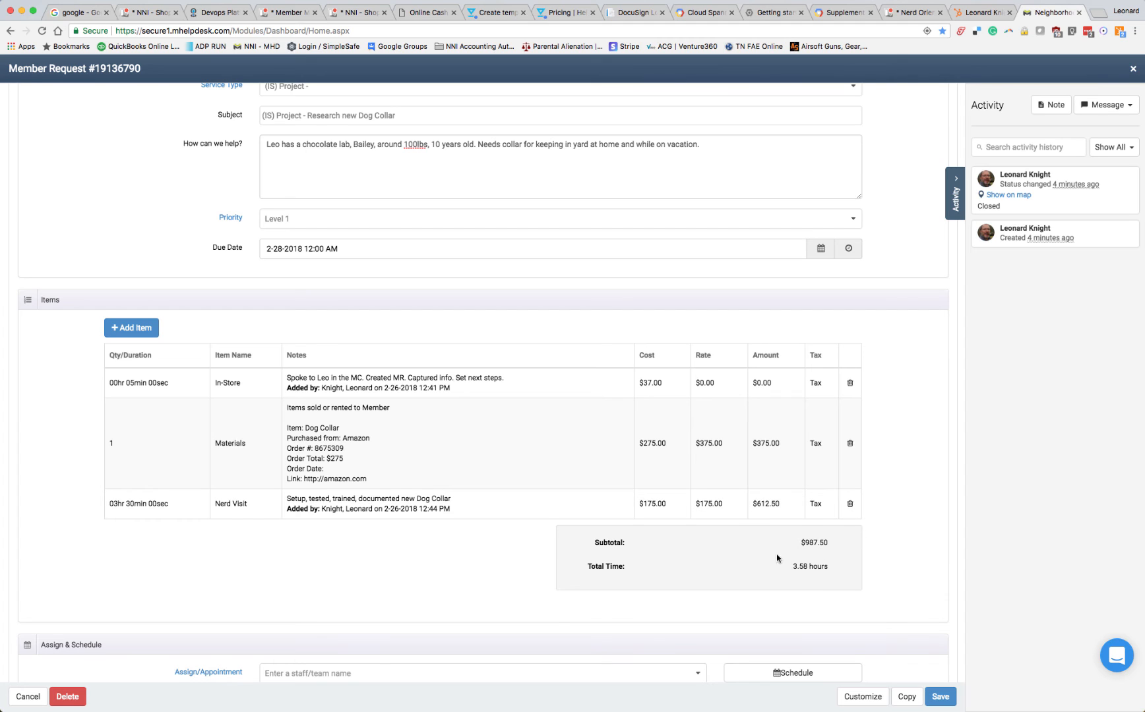
Start a new technology record from the member request's Technology section
{"action": "scroll", "coordinate": [851, 581], "scroll_direction": "down", "scroll_amount": 1}
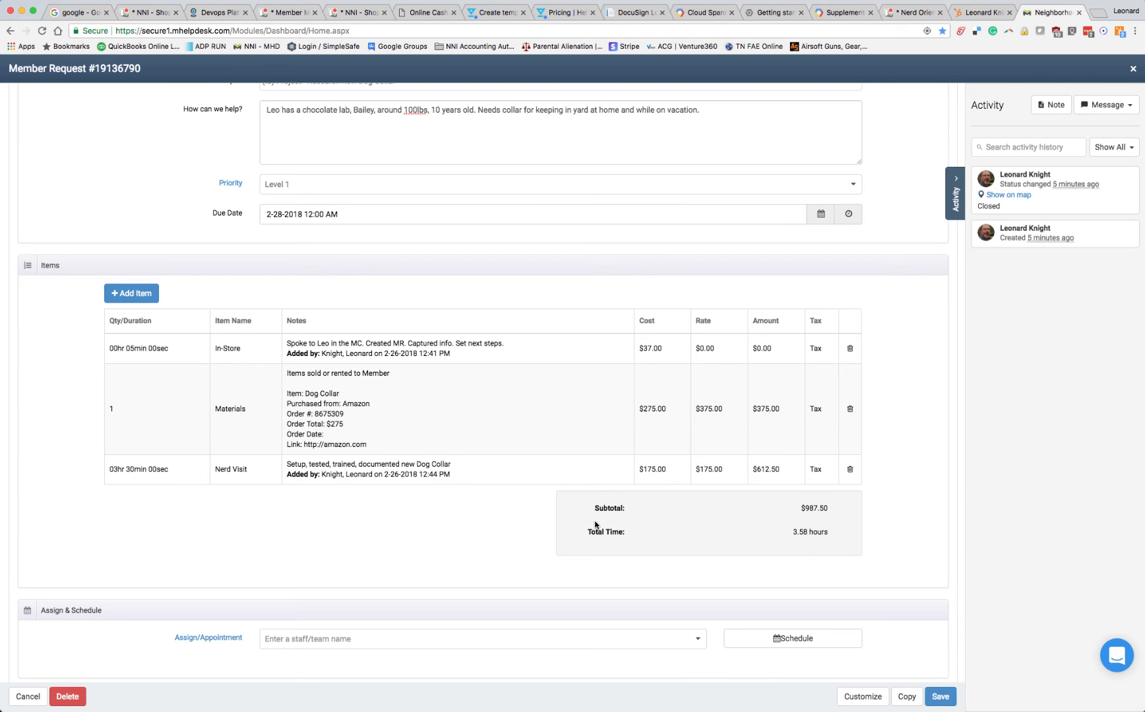
{"action": "scroll", "coordinate": [566, 491], "scroll_direction": "up", "scroll_amount": 2}
{"action": "scroll", "coordinate": [566, 491], "scroll_direction": "down", "scroll_amount": 5}
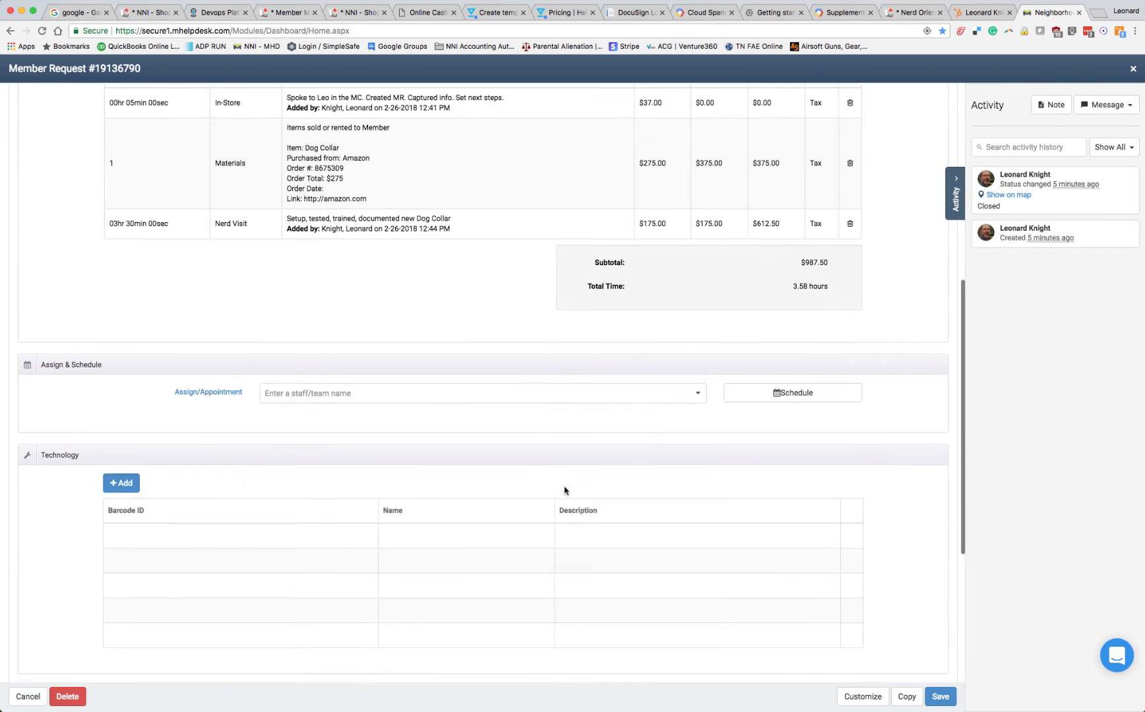
{"action": "scroll", "coordinate": [564, 490], "scroll_direction": "up", "scroll_amount": 1}
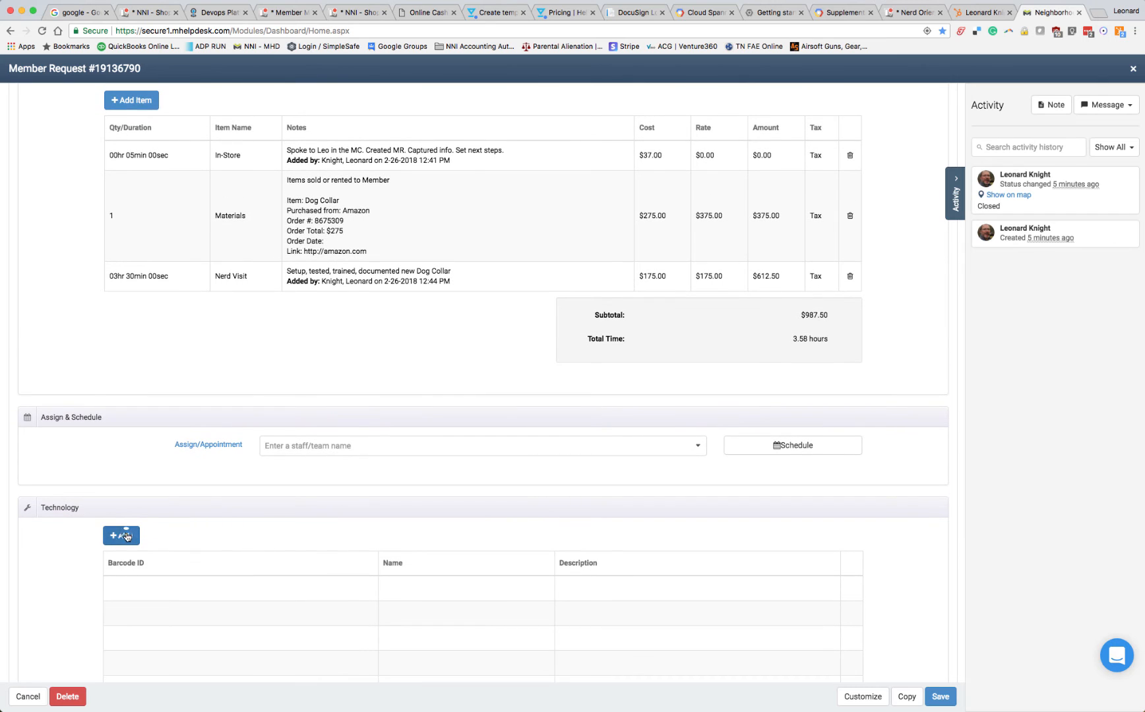
{"action": "left_click", "coordinate": [121, 536]}
{"action": "left_click", "coordinate": [573, 296]}
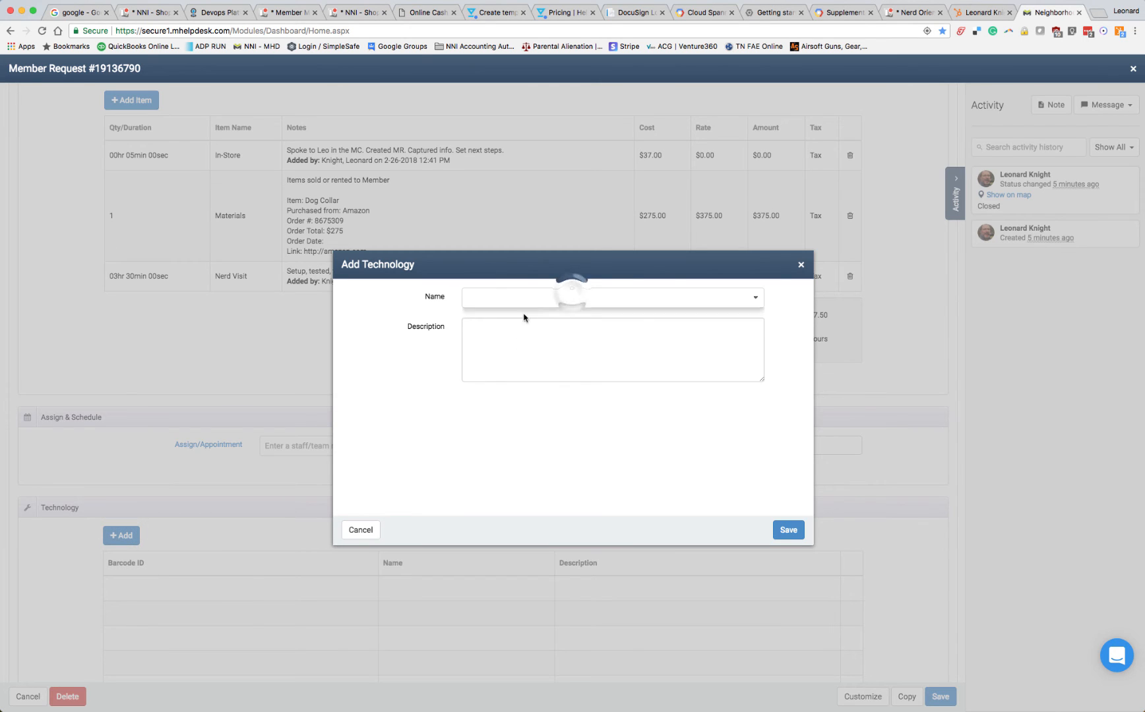
{"action": "left_click", "coordinate": [493, 315]}
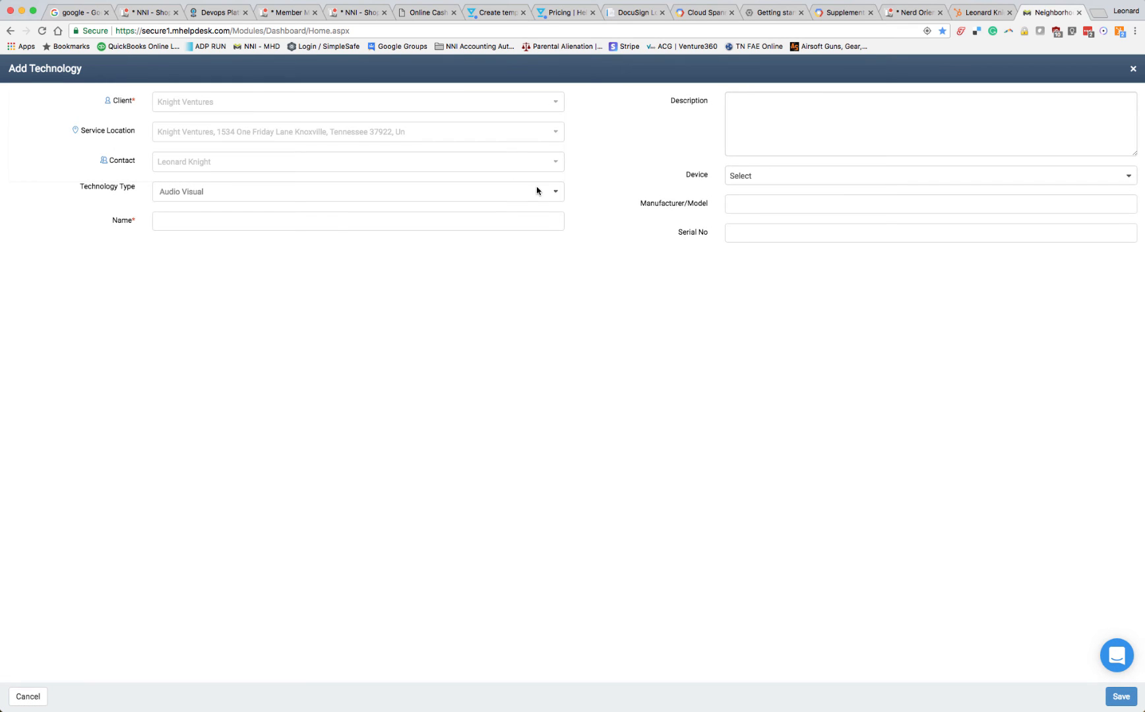
Set the technology type to Gadgets and name the record "Bailey's Dog Collar"
{"action": "left_click", "coordinate": [548, 192]}
{"action": "scroll", "coordinate": [246, 265], "scroll_direction": "down", "scroll_amount": 2}
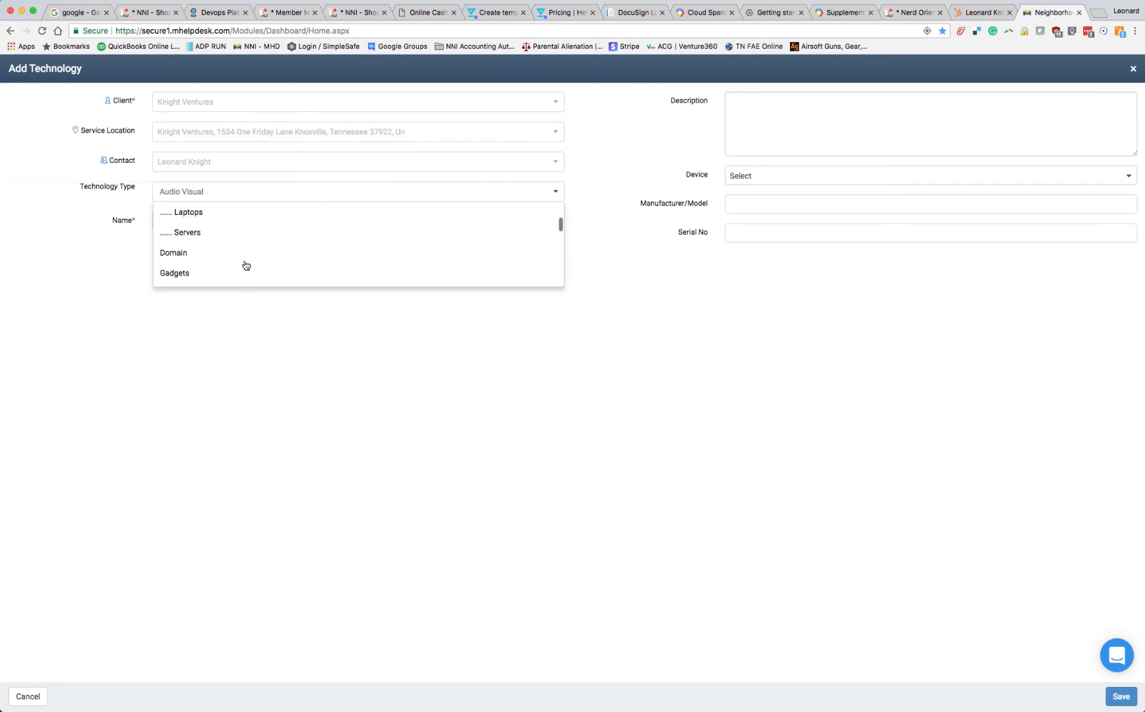
{"action": "scroll", "coordinate": [246, 265], "scroll_direction": "down", "scroll_amount": 2}
{"action": "left_click", "coordinate": [250, 220]}
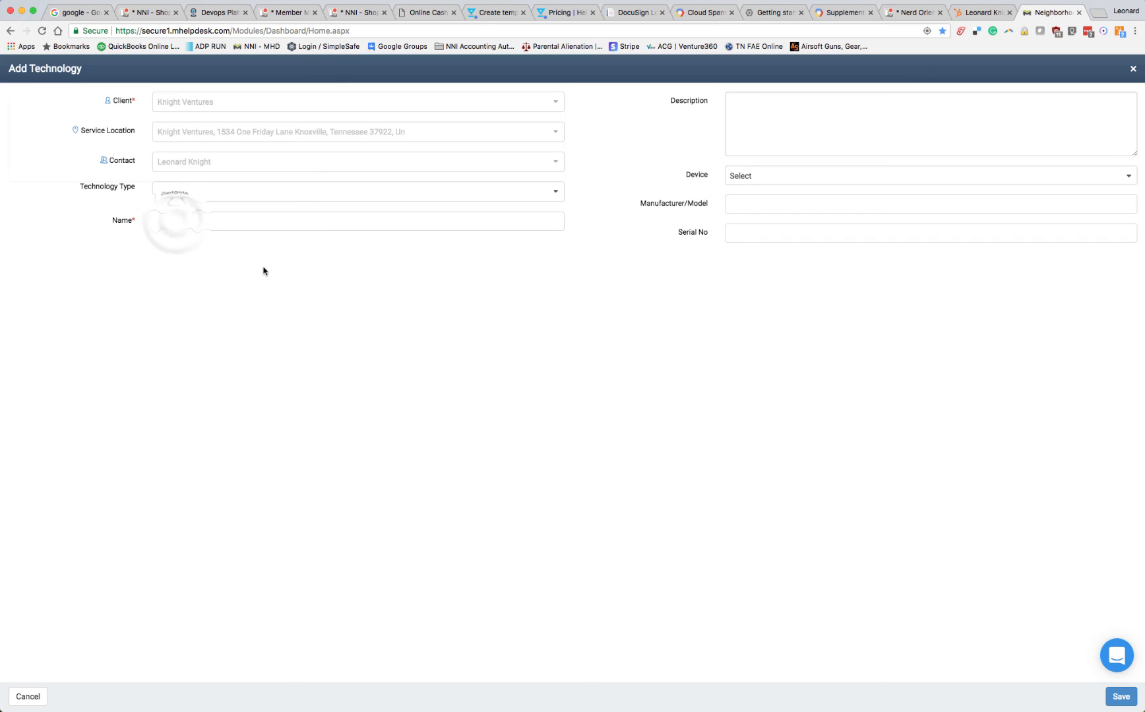
{"action": "left_click", "coordinate": [268, 220]}
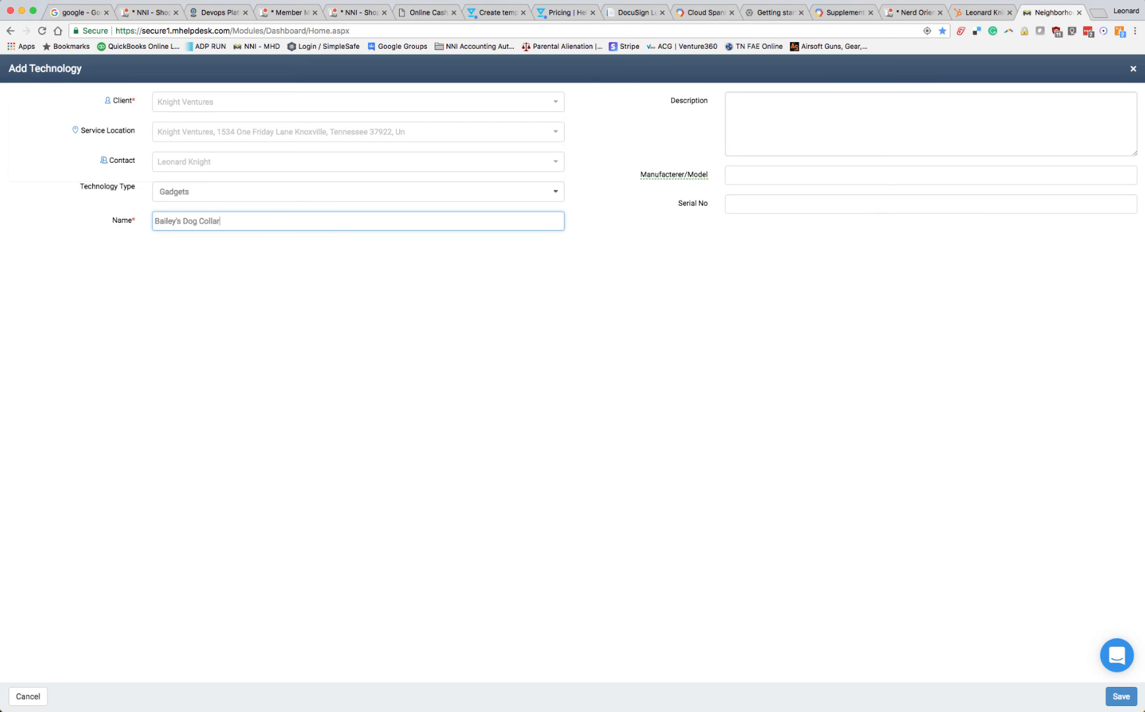
Describe the device as "GPS Dog Collar", enter PetSafe as manufacturer and fill in the serial number, then save the technology to the request
{"action": "left_click", "coordinate": [793, 128]}
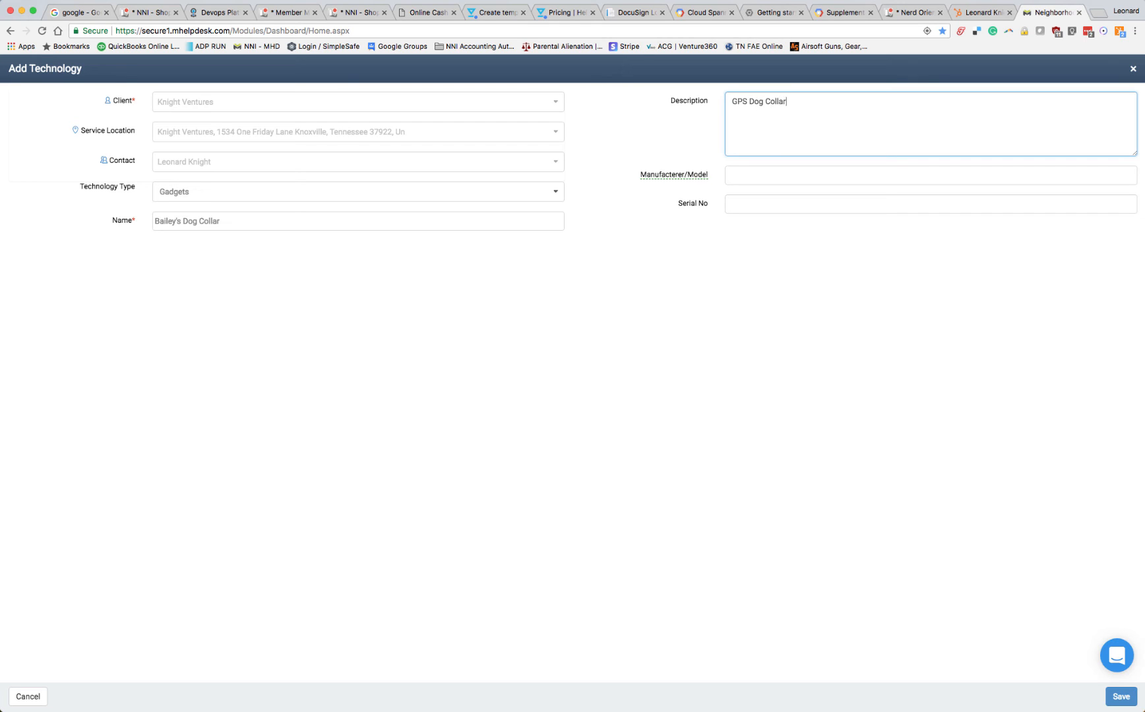
{"action": "left_click", "coordinate": [766, 171]}
{"action": "type", "text": "PetSafe"}
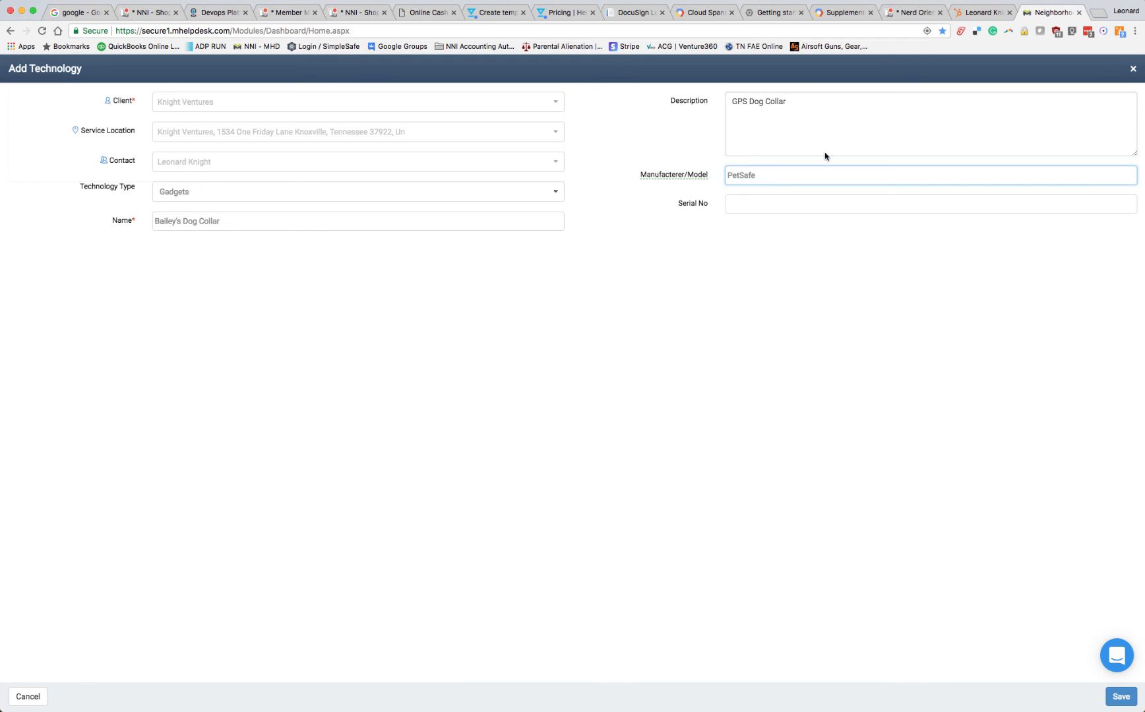
{"action": "left_click", "coordinate": [771, 210]}
{"action": "type", "text": "8675309"}
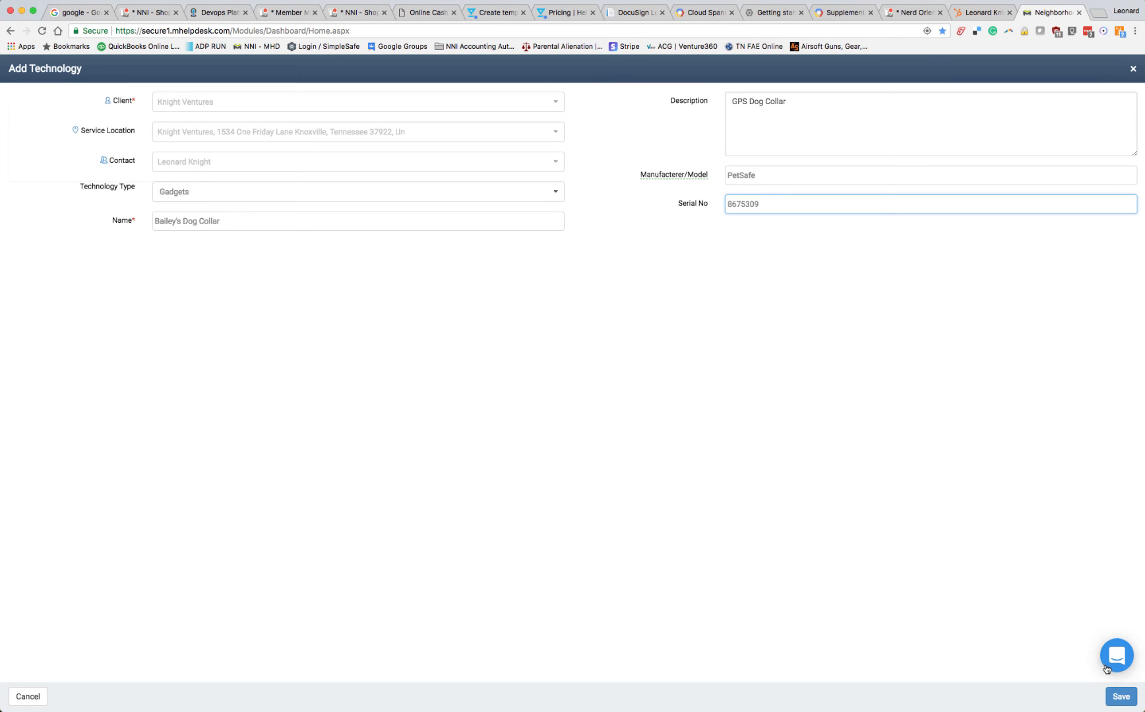
{"action": "left_click", "coordinate": [1120, 696]}
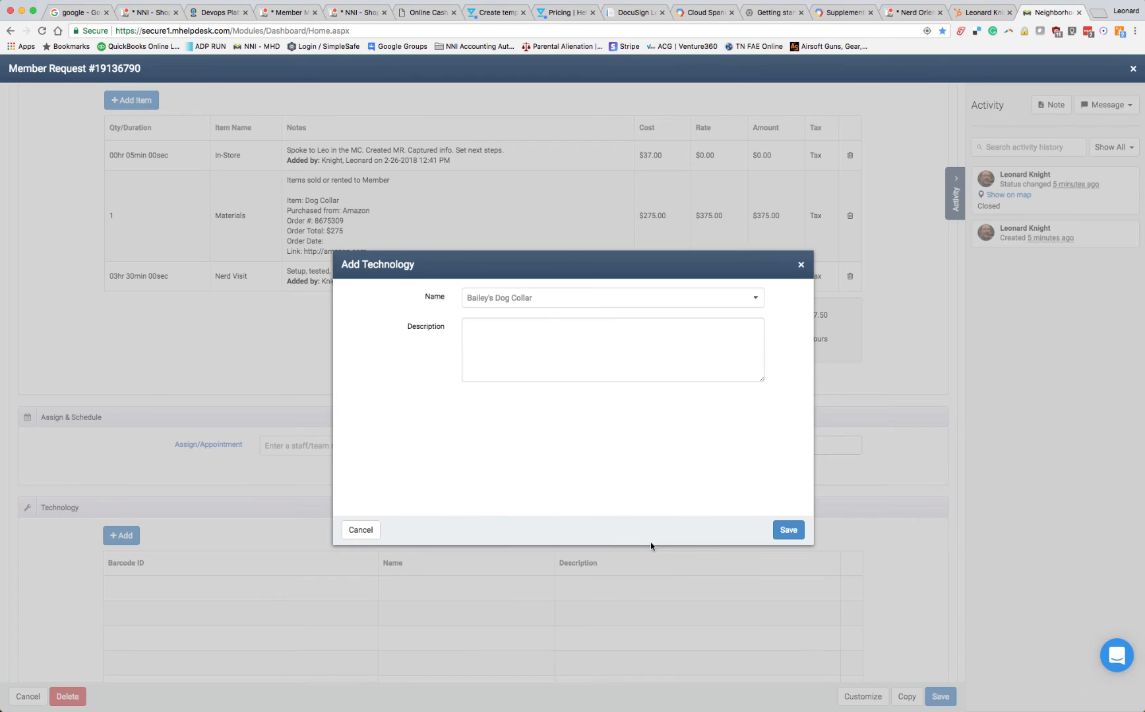
{"action": "left_click", "coordinate": [789, 531]}
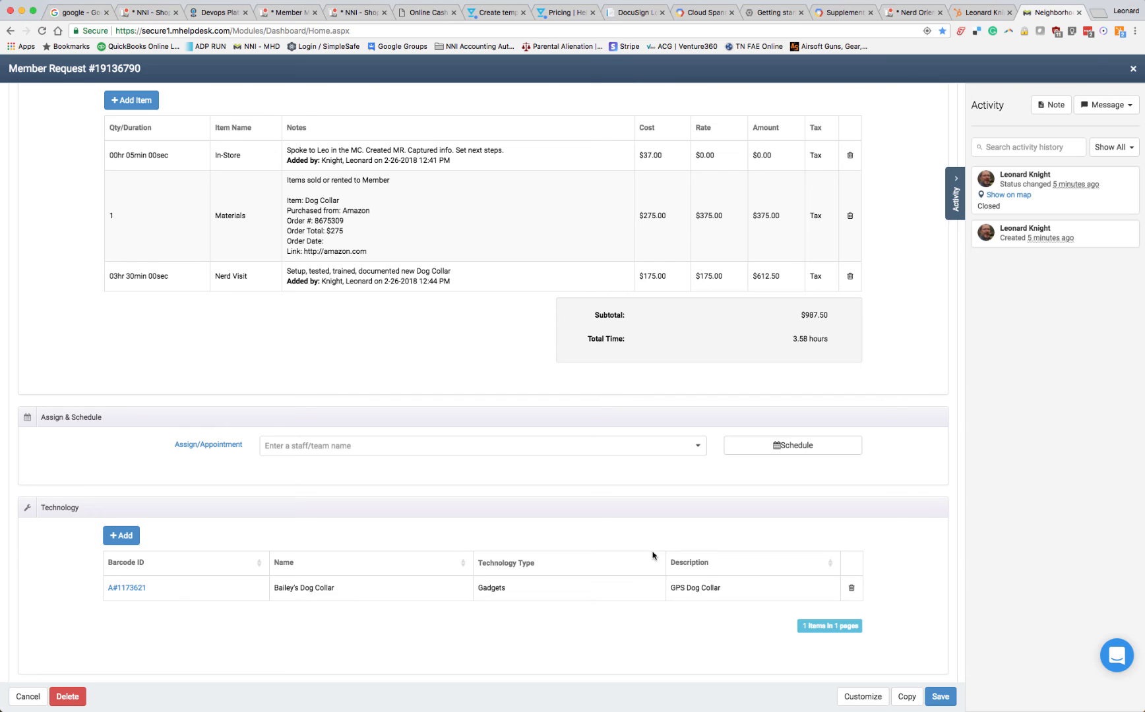
Change the dog collar member request's status to "Open: Support: Residential Queue" and save the request
{"action": "scroll", "coordinate": [652, 552], "scroll_direction": "down", "scroll_amount": 4}
{"action": "scroll", "coordinate": [653, 553], "scroll_direction": "down", "scroll_amount": 2}
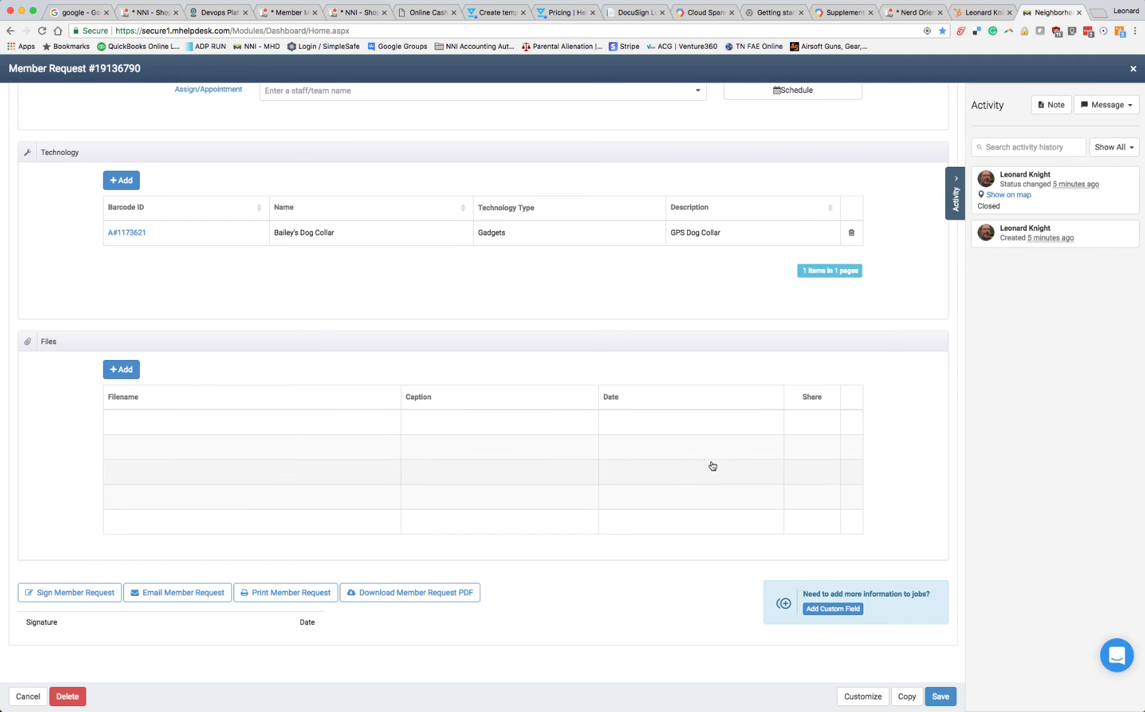
{"action": "scroll", "coordinate": [712, 466], "scroll_direction": "up", "scroll_amount": 12}
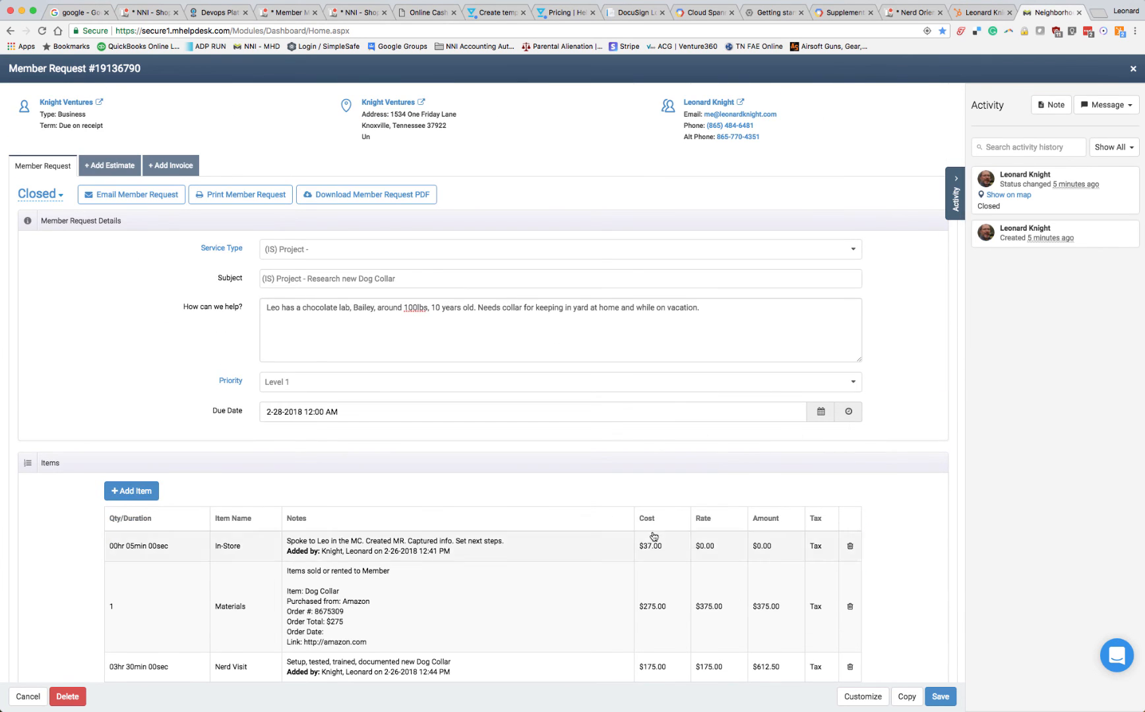
{"action": "scroll", "coordinate": [663, 495], "scroll_direction": "down", "scroll_amount": 2}
{"action": "scroll", "coordinate": [657, 319], "scroll_direction": "up", "scroll_amount": 2}
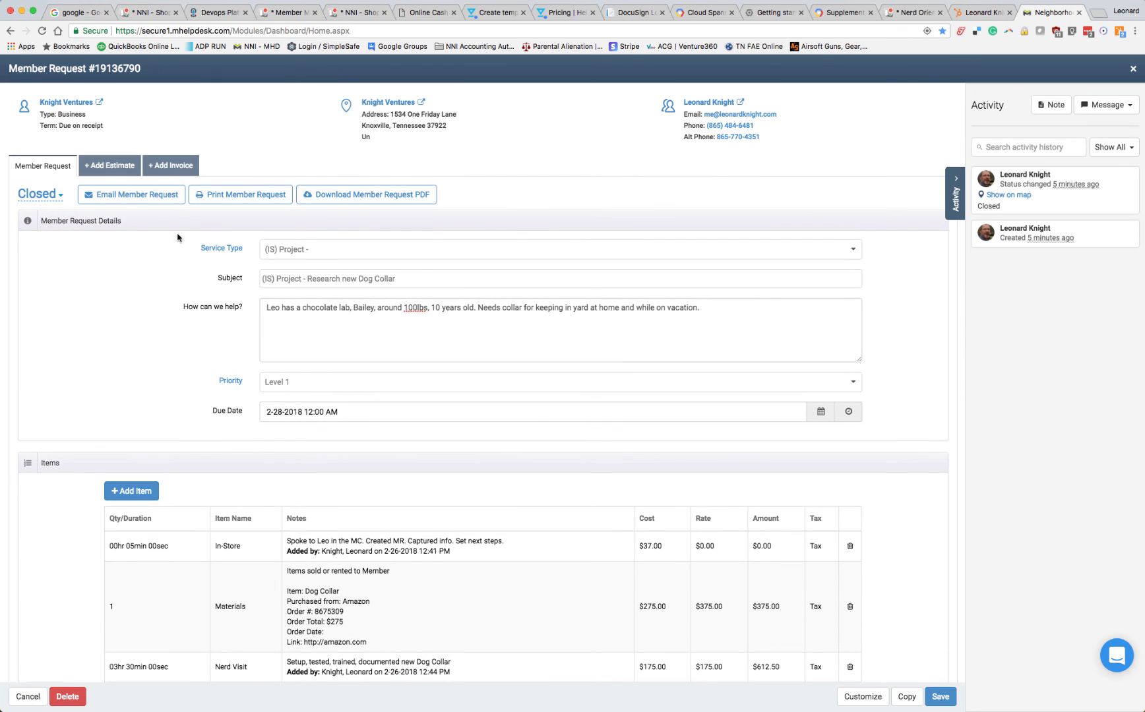
{"action": "left_click", "coordinate": [38, 194]}
{"action": "left_click", "coordinate": [149, 196]}
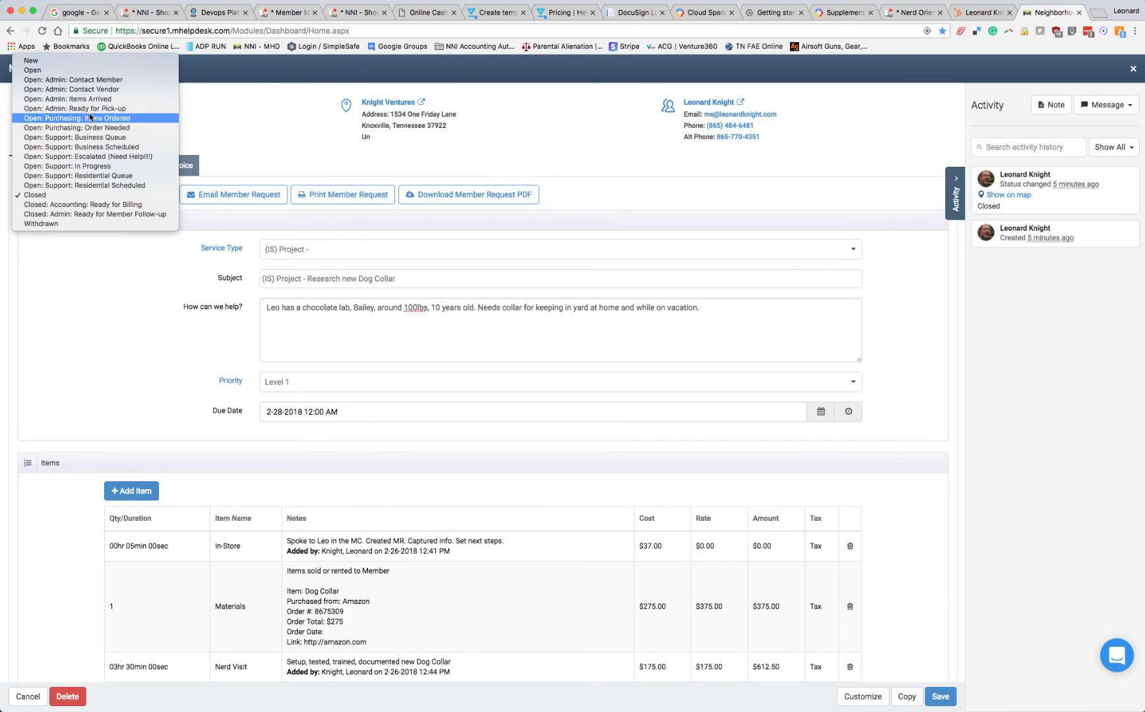
{"action": "left_click", "coordinate": [126, 176]}
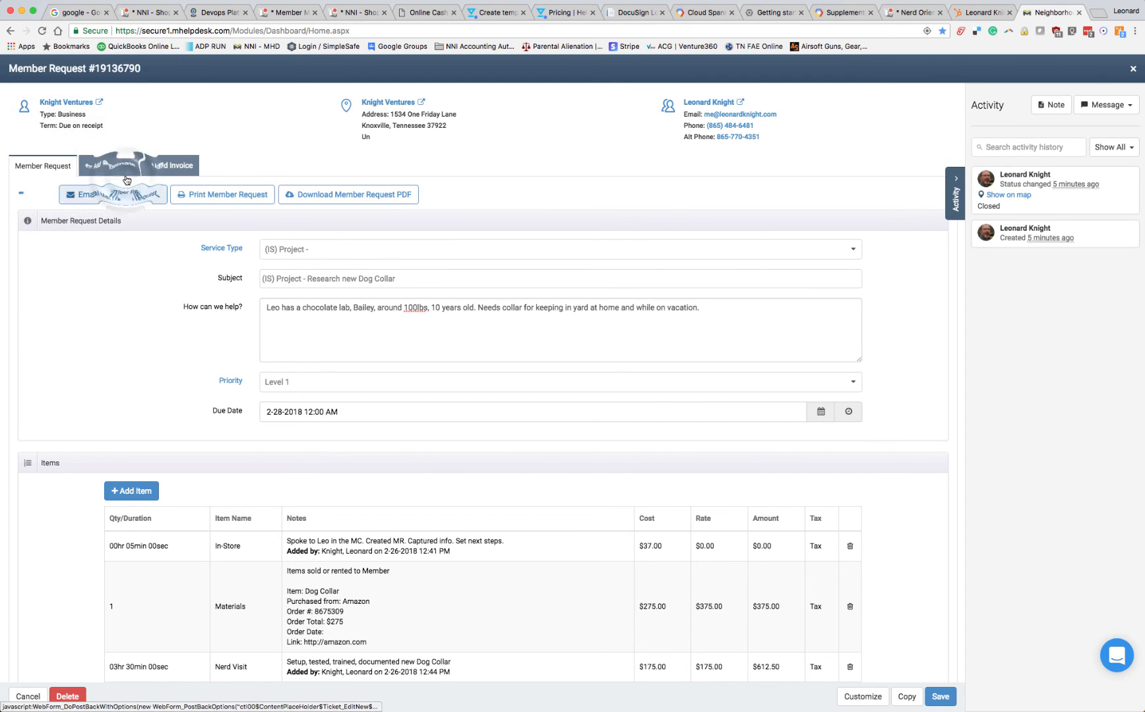
{"action": "left_click", "coordinate": [941, 698]}
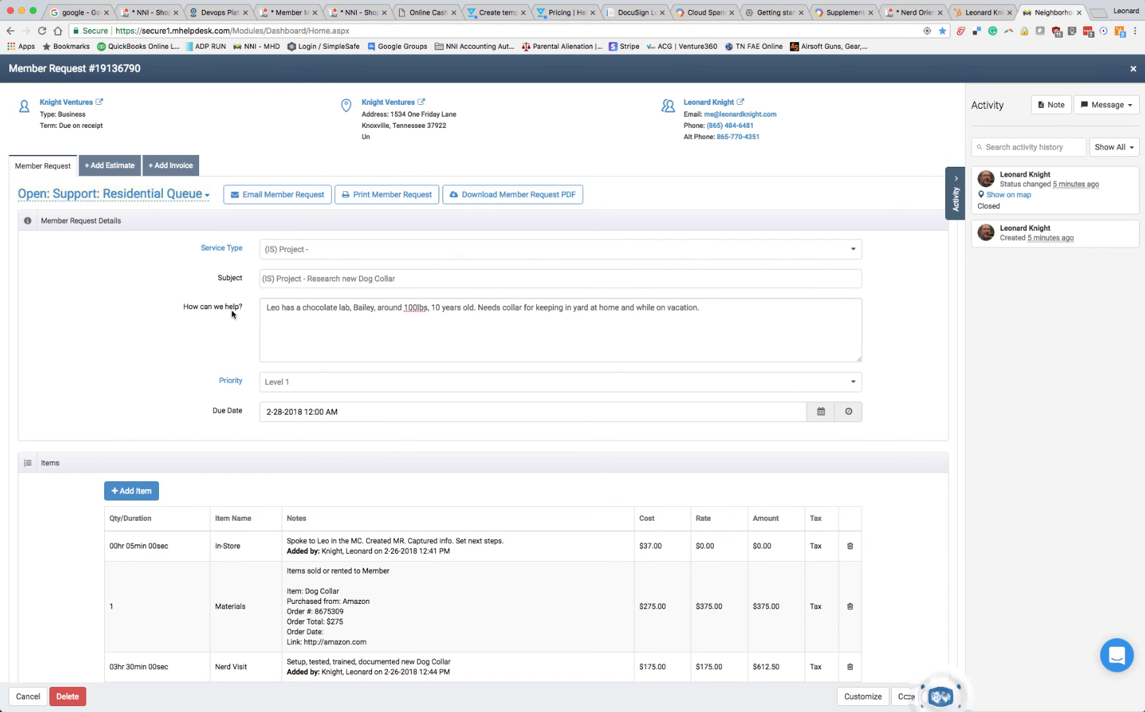
Move the member request to the "Open: Support: In Progress" status and save it
{"action": "left_click", "coordinate": [204, 199]}
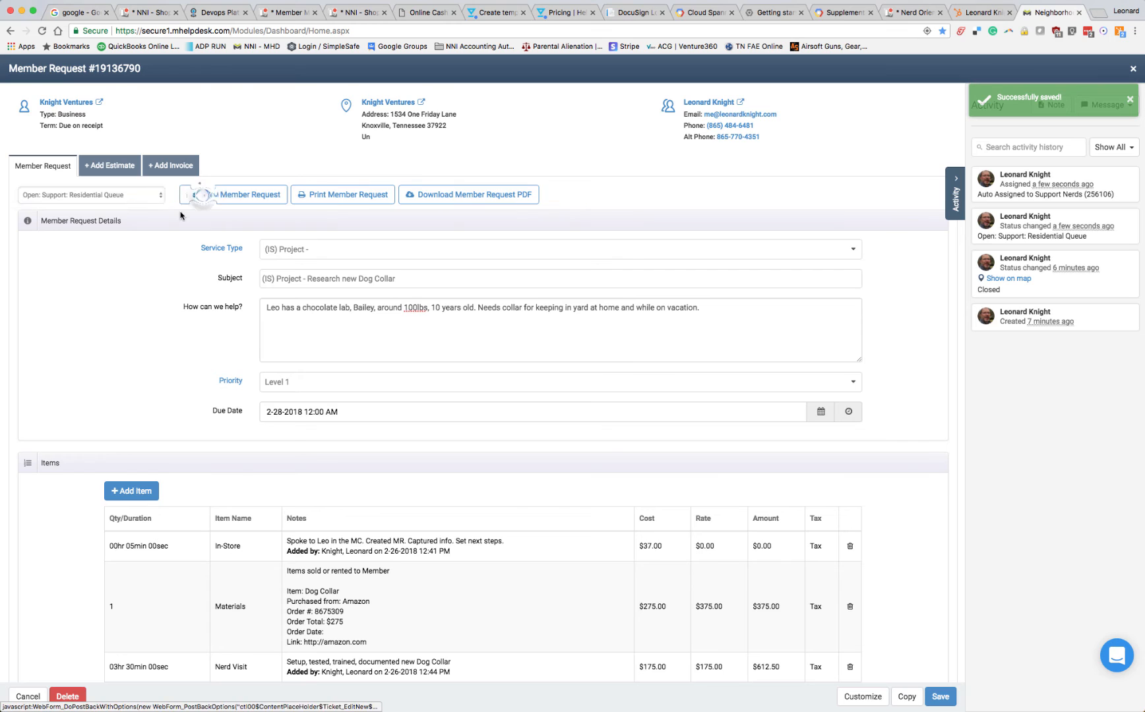
{"action": "left_click", "coordinate": [146, 198]}
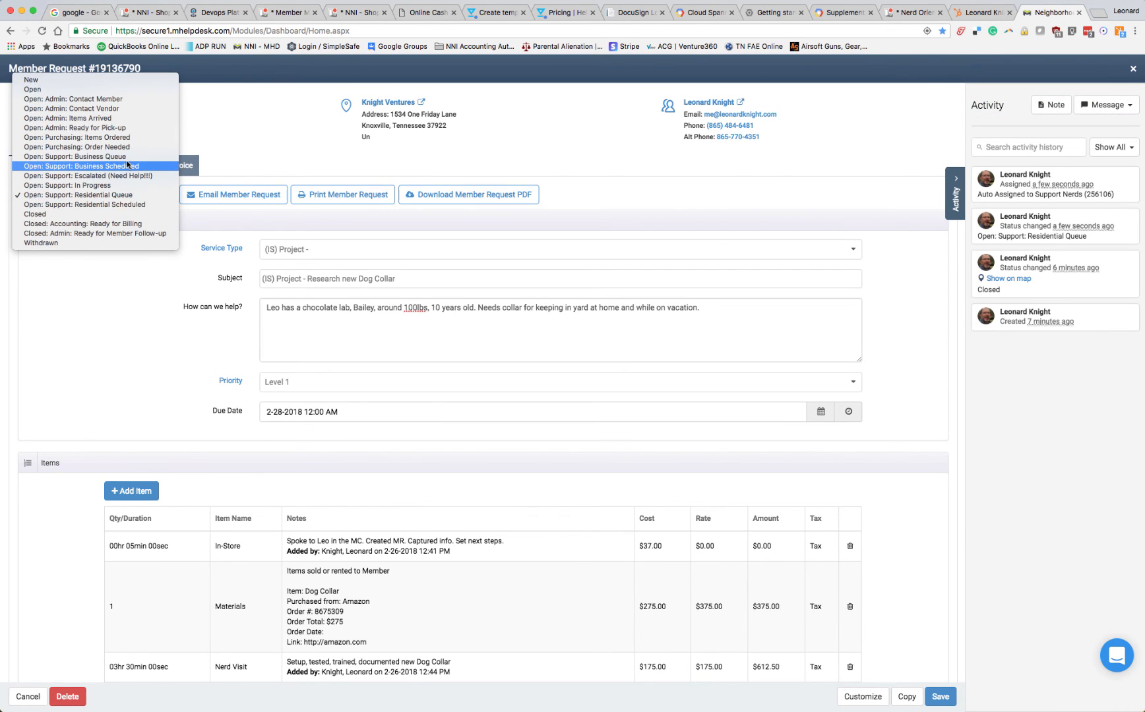
{"action": "left_click", "coordinate": [121, 185]}
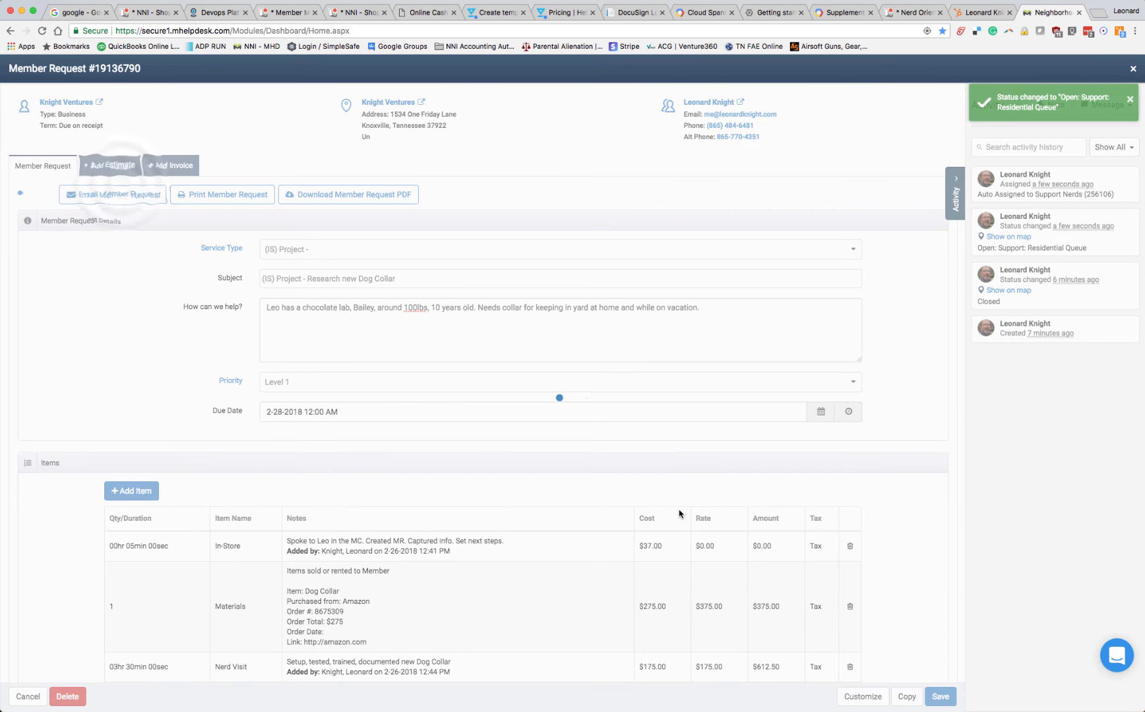
{"action": "left_click", "coordinate": [942, 697]}
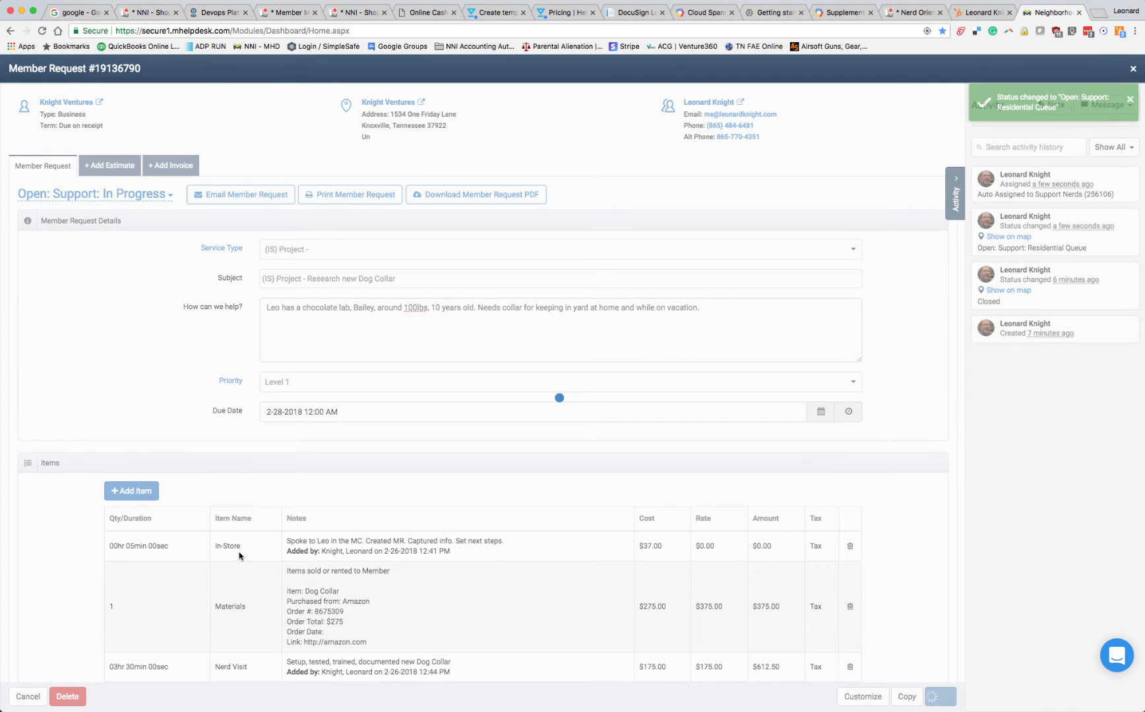
Set the member request's status to "Closed: Admin: Ready for Member Follow-up" and save it
{"action": "scroll", "coordinate": [376, 596], "scroll_direction": "down", "scroll_amount": 5}
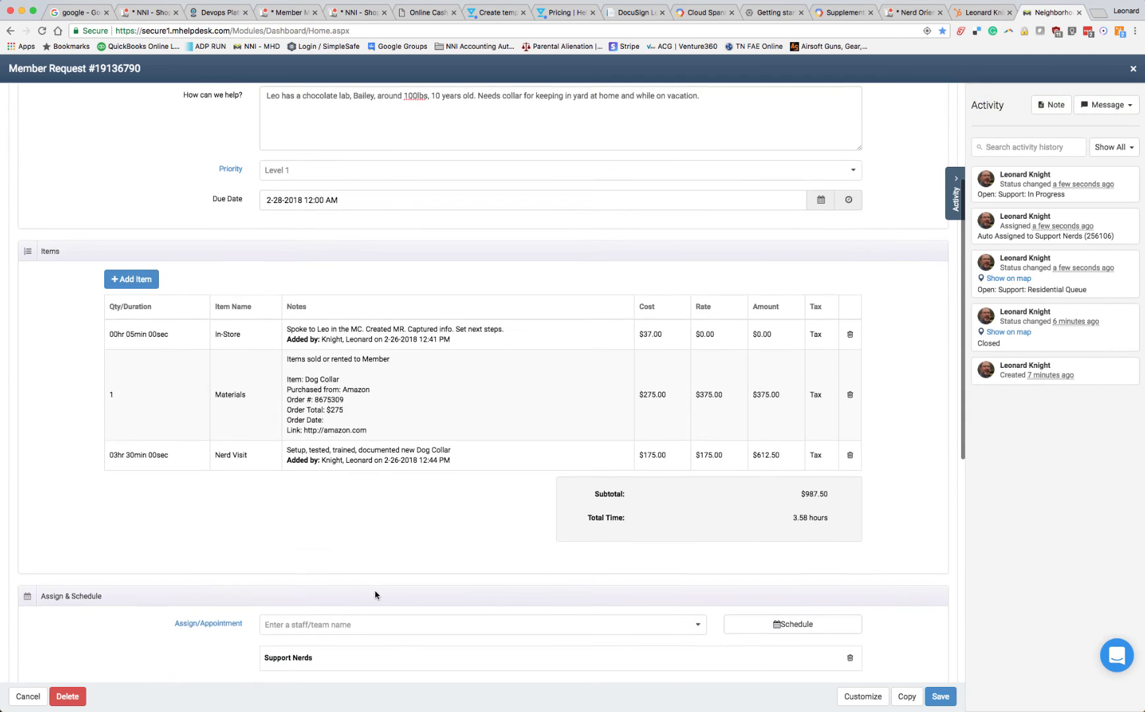
{"action": "scroll", "coordinate": [375, 596], "scroll_direction": "up", "scroll_amount": 5}
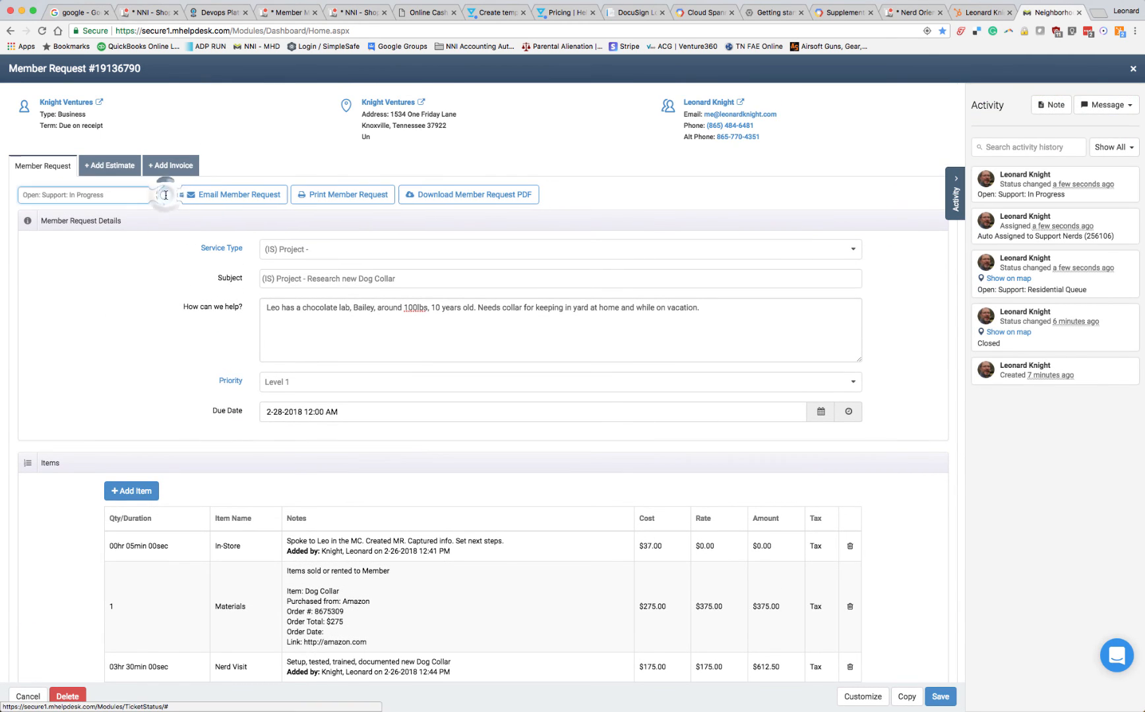
{"action": "left_click", "coordinate": [165, 195]}
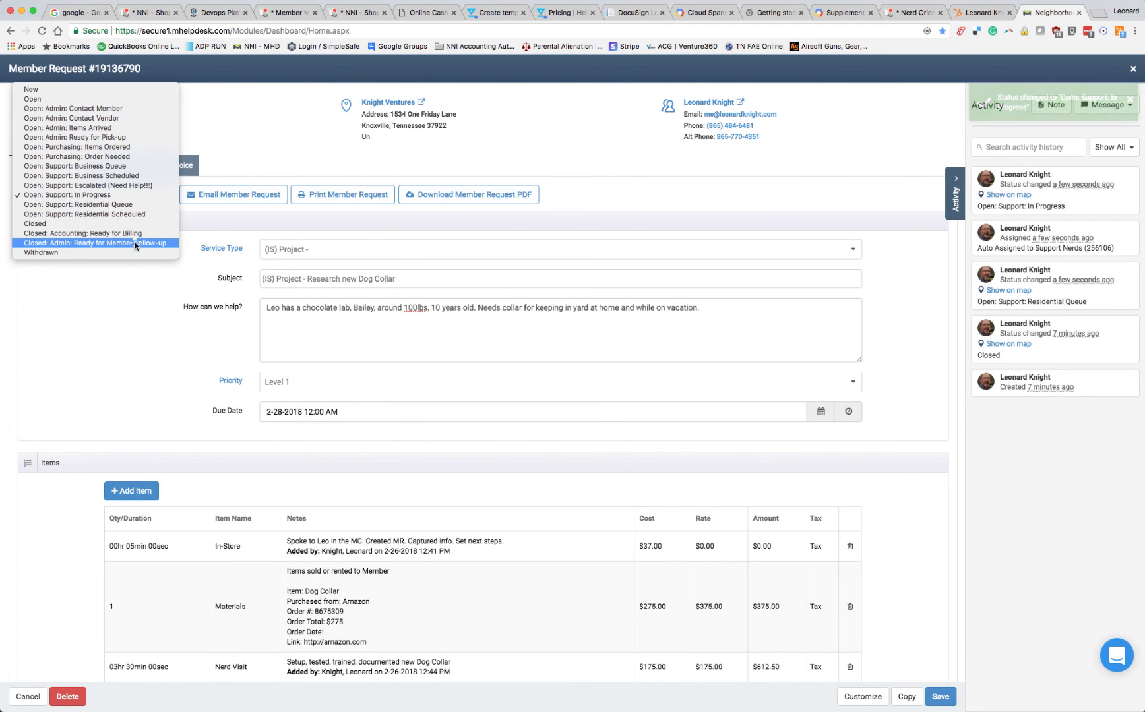
{"action": "left_click", "coordinate": [136, 244]}
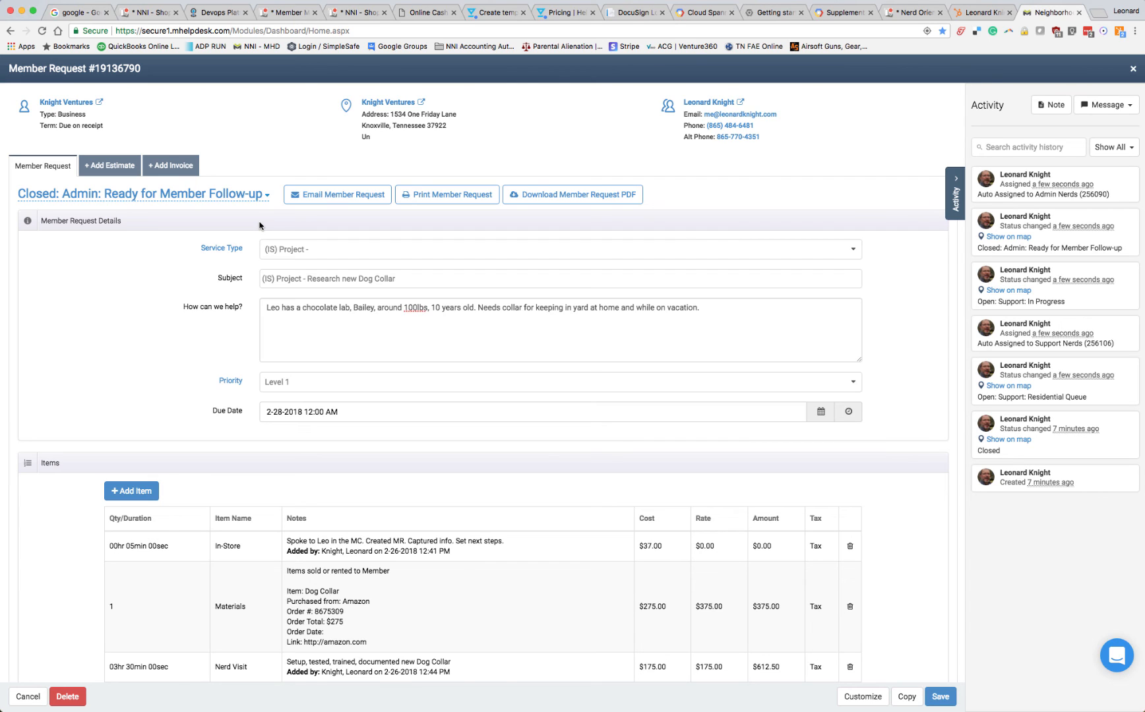
{"action": "left_click", "coordinate": [935, 703]}
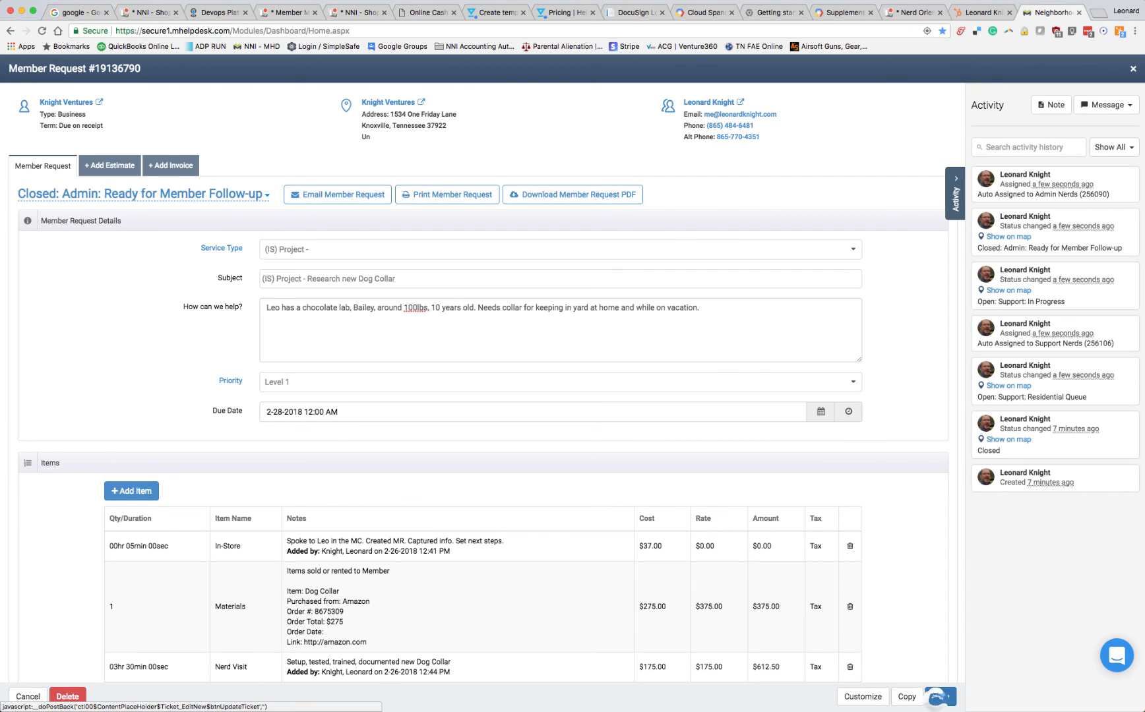
Set the member request's status to "Closed: Accounting: Ready for Billing", save it and dismiss the notification
{"action": "left_click", "coordinate": [257, 195]}
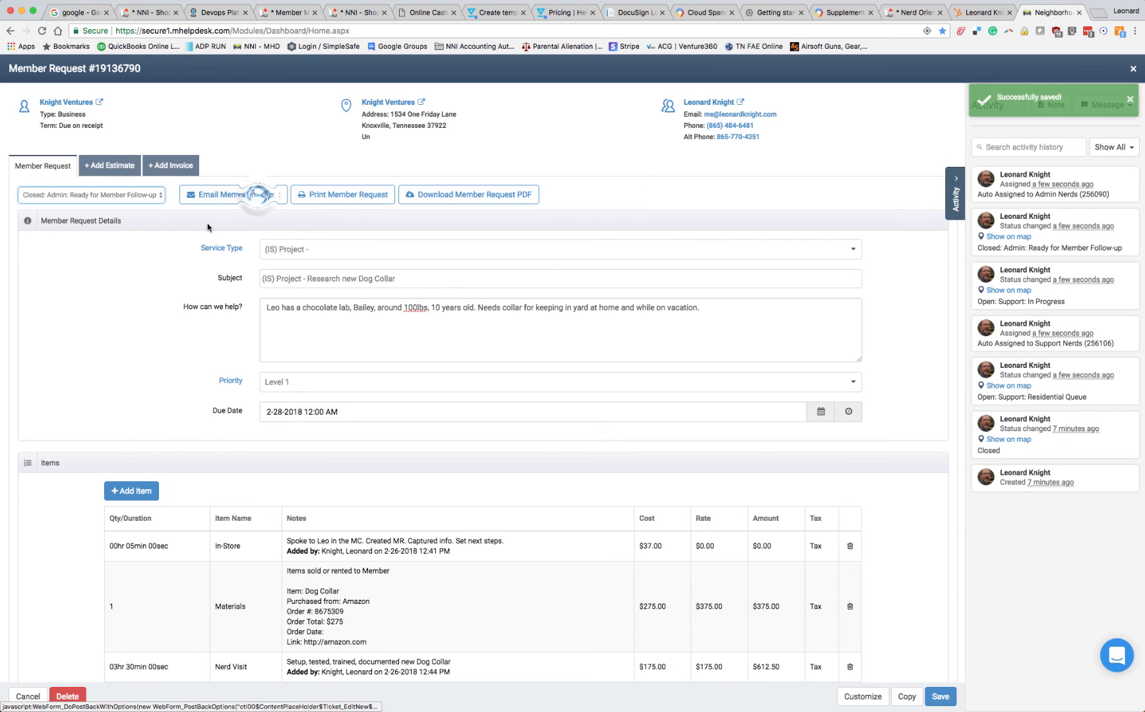
{"action": "left_click", "coordinate": [148, 196]}
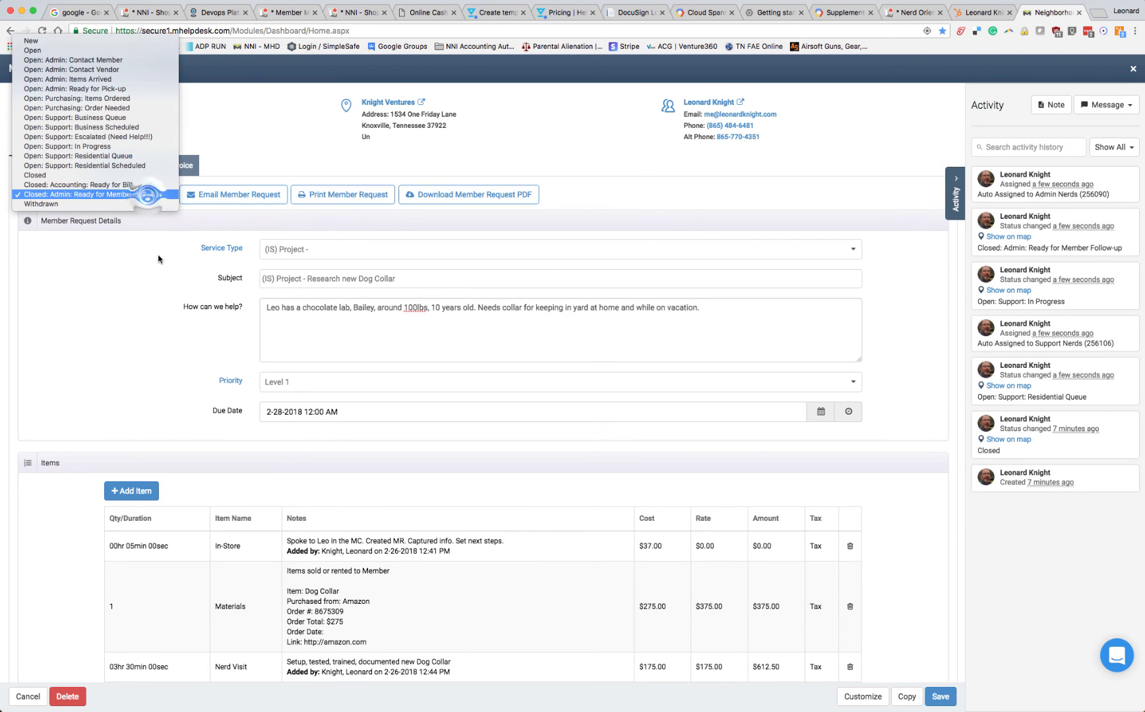
{"action": "left_click", "coordinate": [111, 185]}
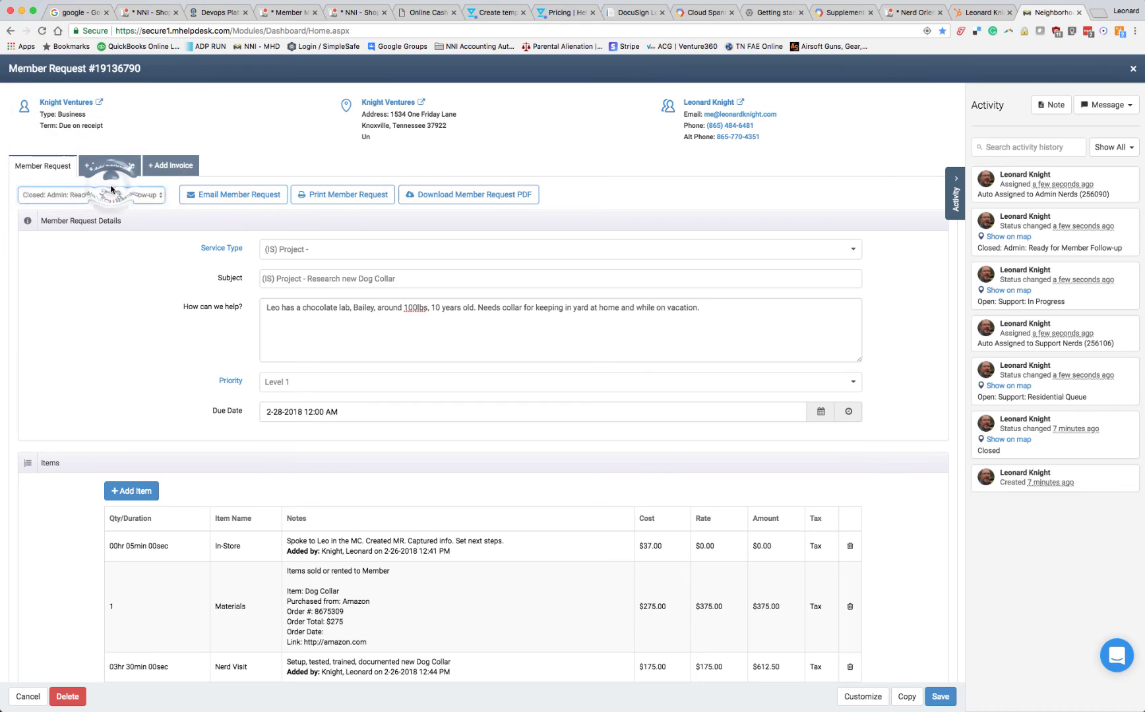
{"action": "left_click", "coordinate": [938, 696]}
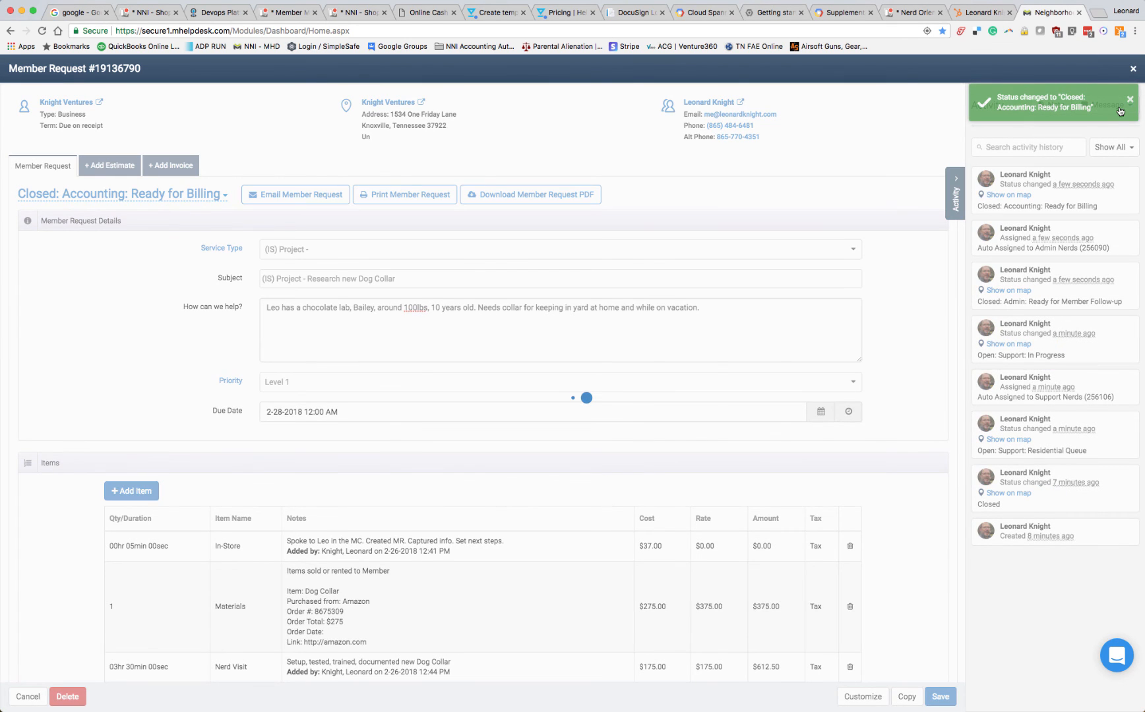
{"action": "left_click", "coordinate": [1129, 100]}
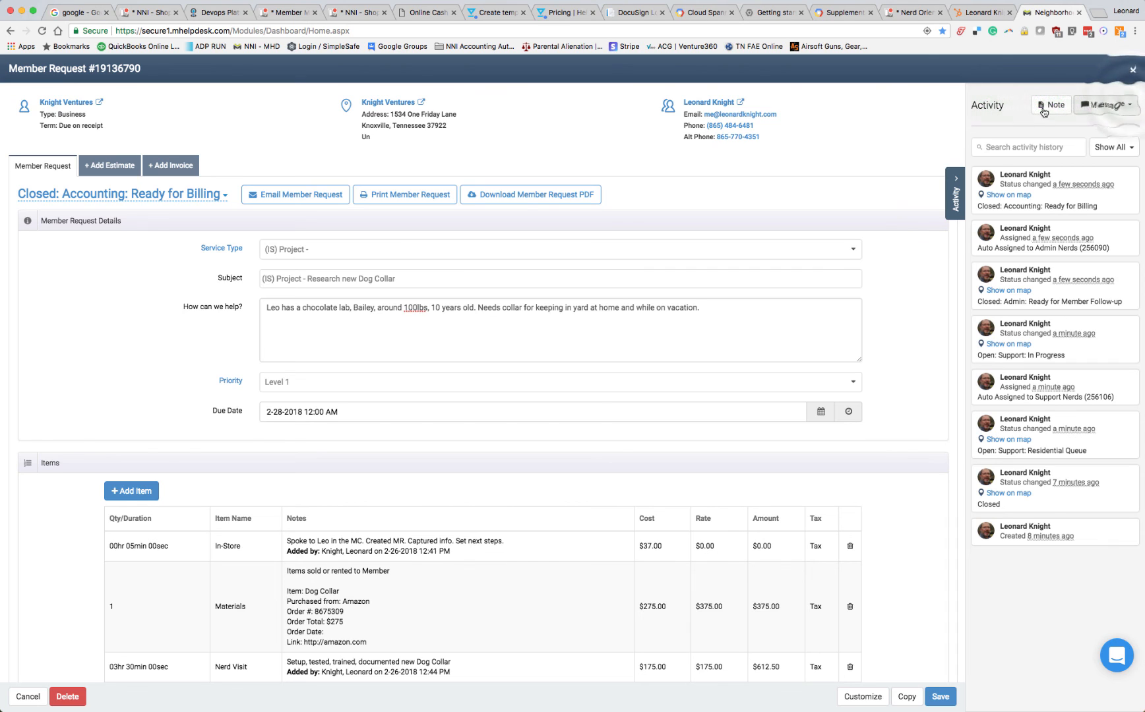
{"action": "left_click", "coordinate": [1041, 105]}
{"action": "left_click", "coordinate": [557, 169]}
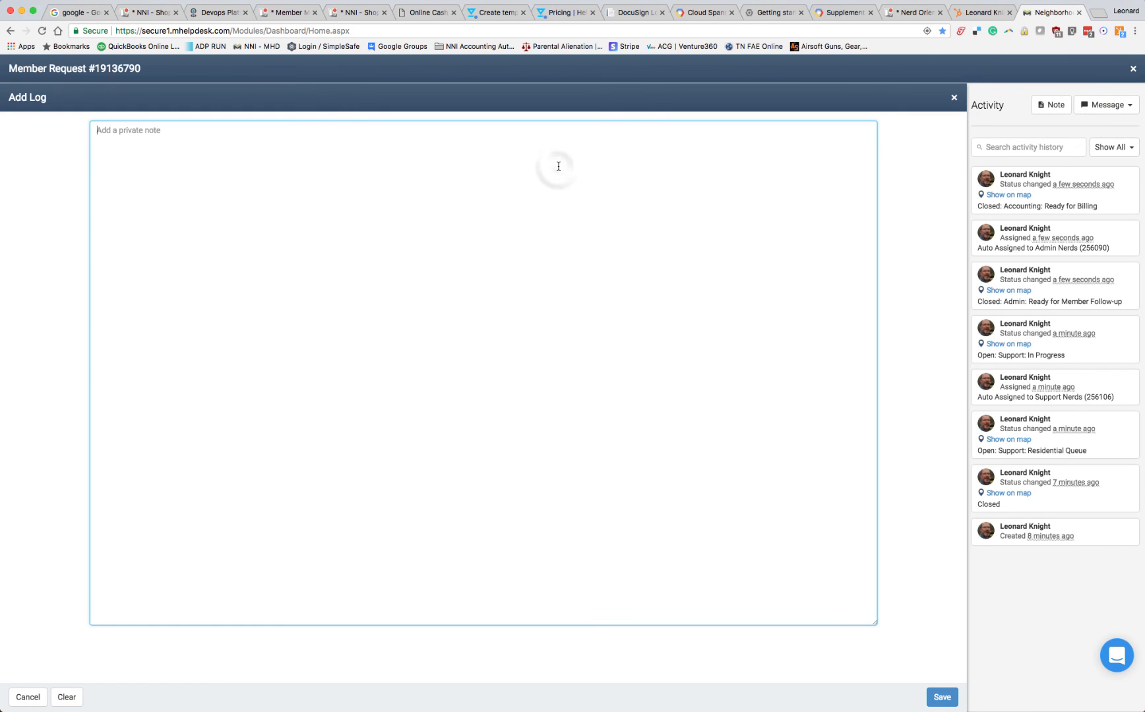
{"action": "type", "text": "@b"}
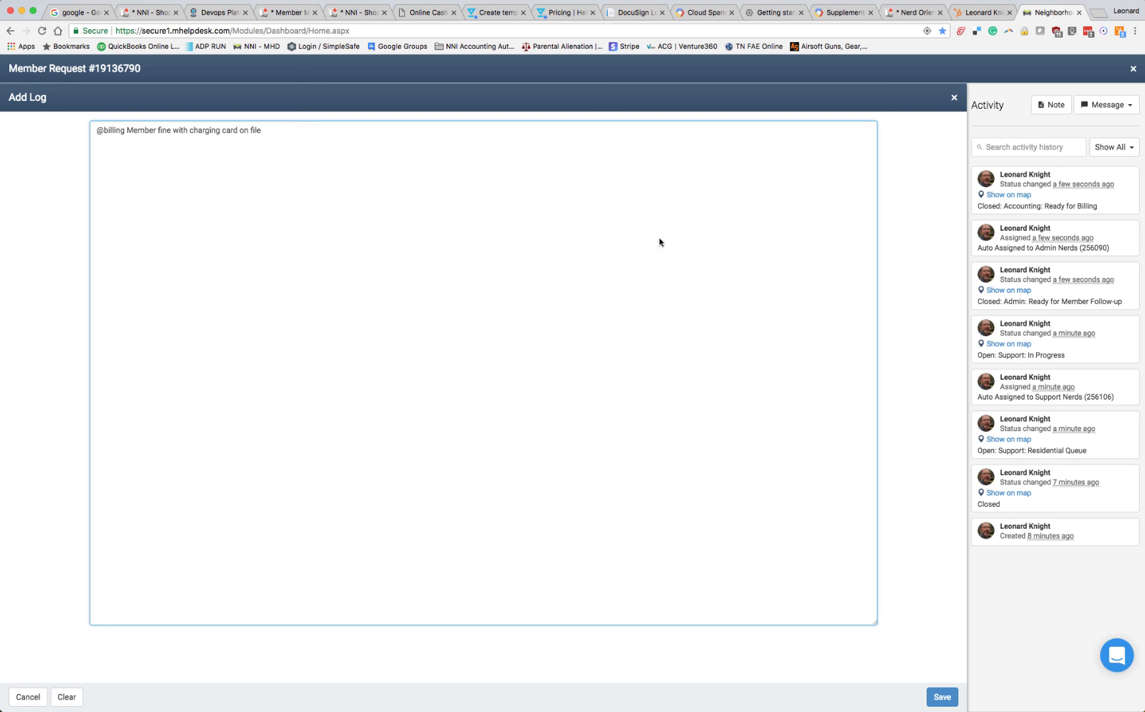
{"action": "left_click", "coordinate": [942, 697]}
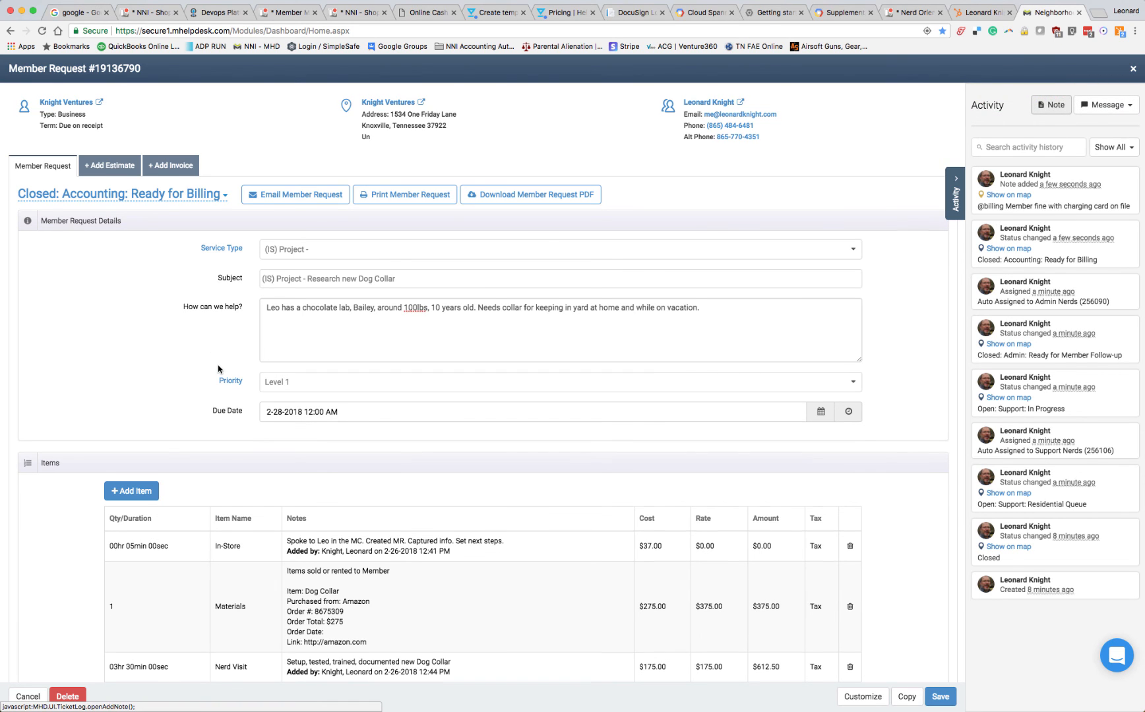
Set the member request's final status to "Closed" and save the request
{"action": "scroll", "coordinate": [218, 370], "scroll_direction": "down", "scroll_amount": 3}
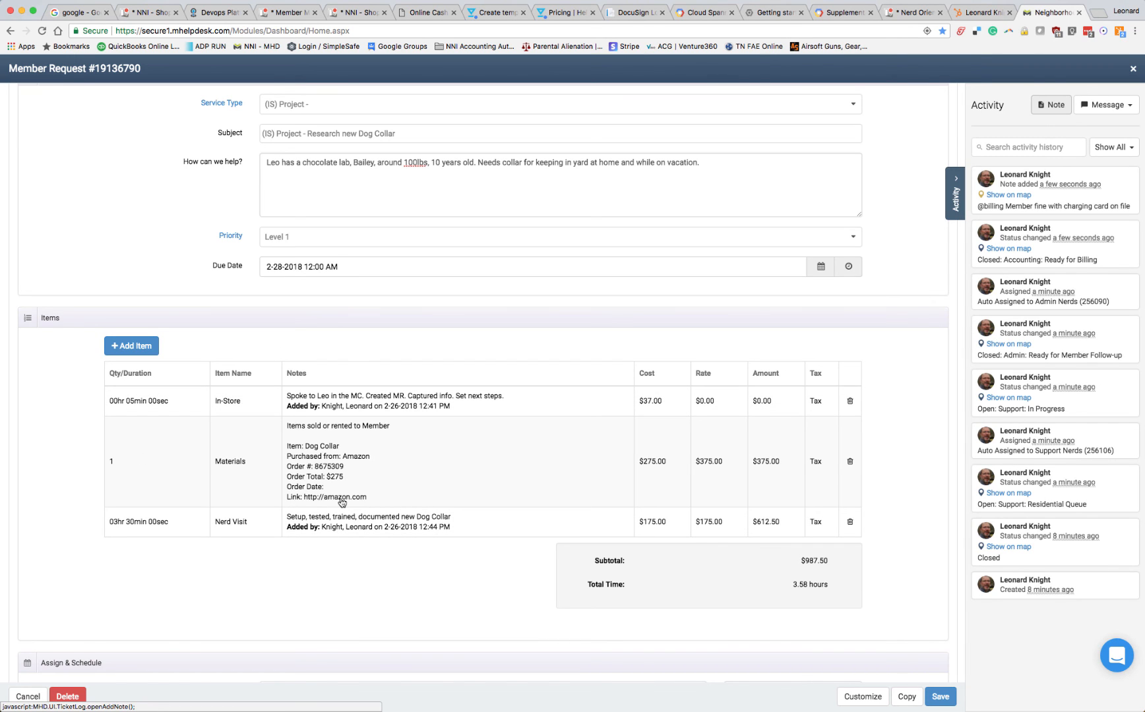
{"action": "scroll", "coordinate": [462, 512], "scroll_direction": "up", "scroll_amount": 3}
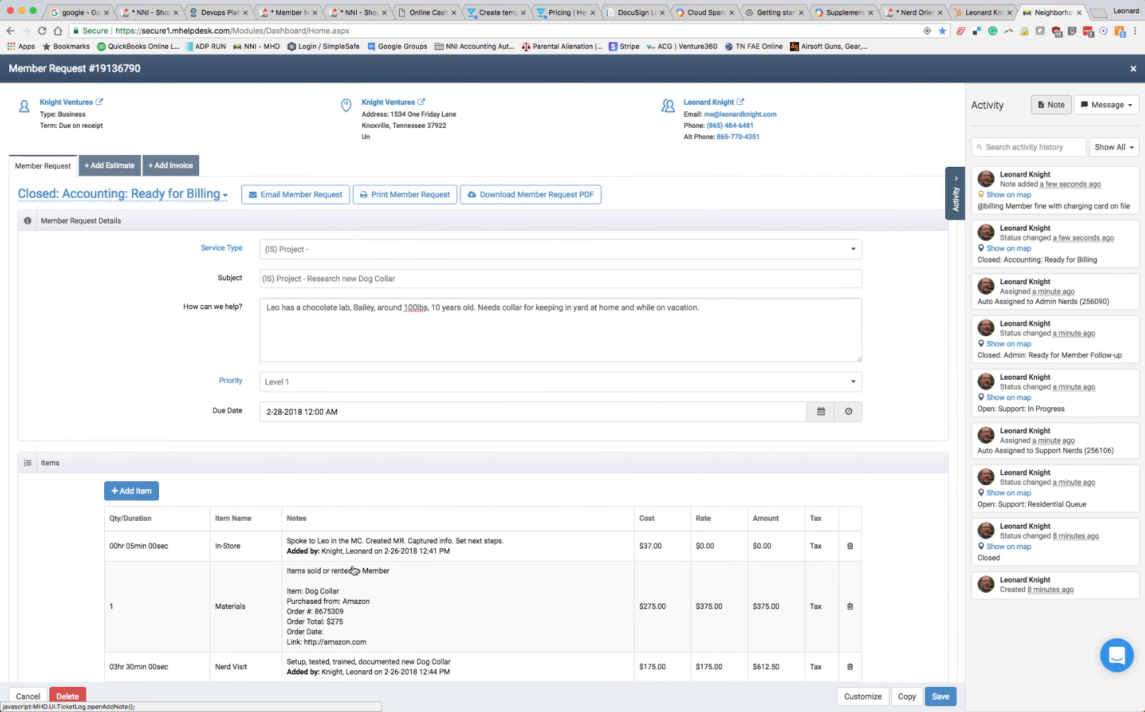
{"action": "scroll", "coordinate": [356, 571], "scroll_direction": "down", "scroll_amount": 2}
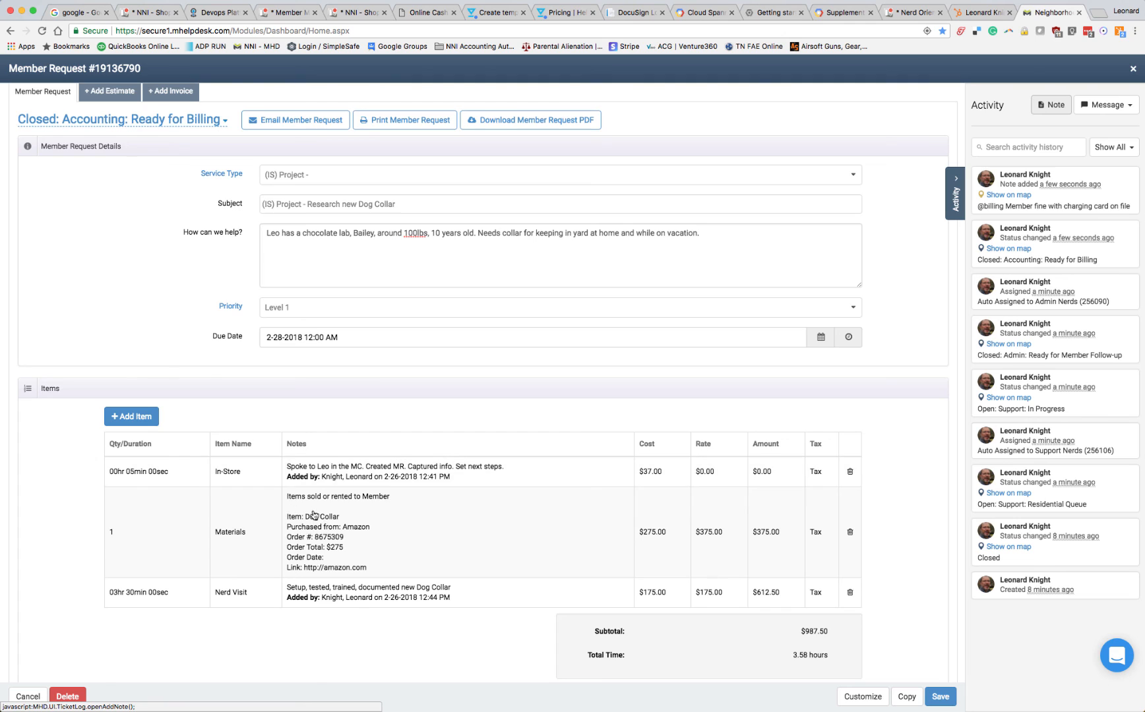
{"action": "scroll", "coordinate": [320, 524], "scroll_direction": "up", "scroll_amount": 2}
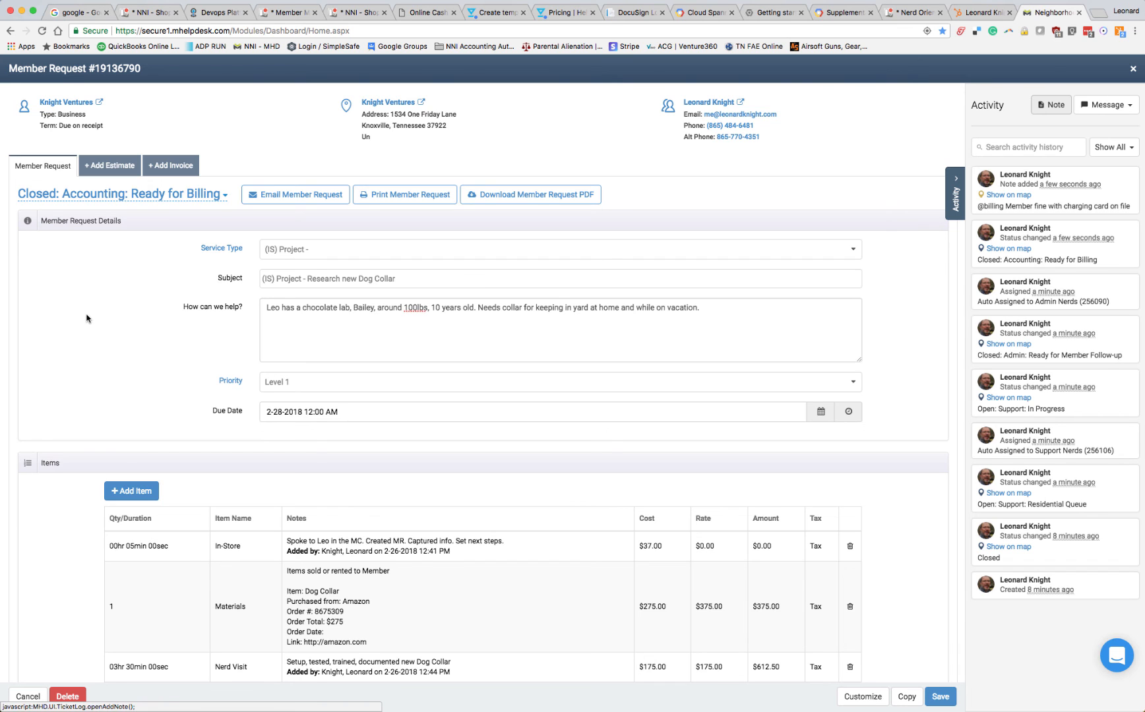
{"action": "left_click", "coordinate": [224, 197]}
{"action": "left_click", "coordinate": [114, 196]}
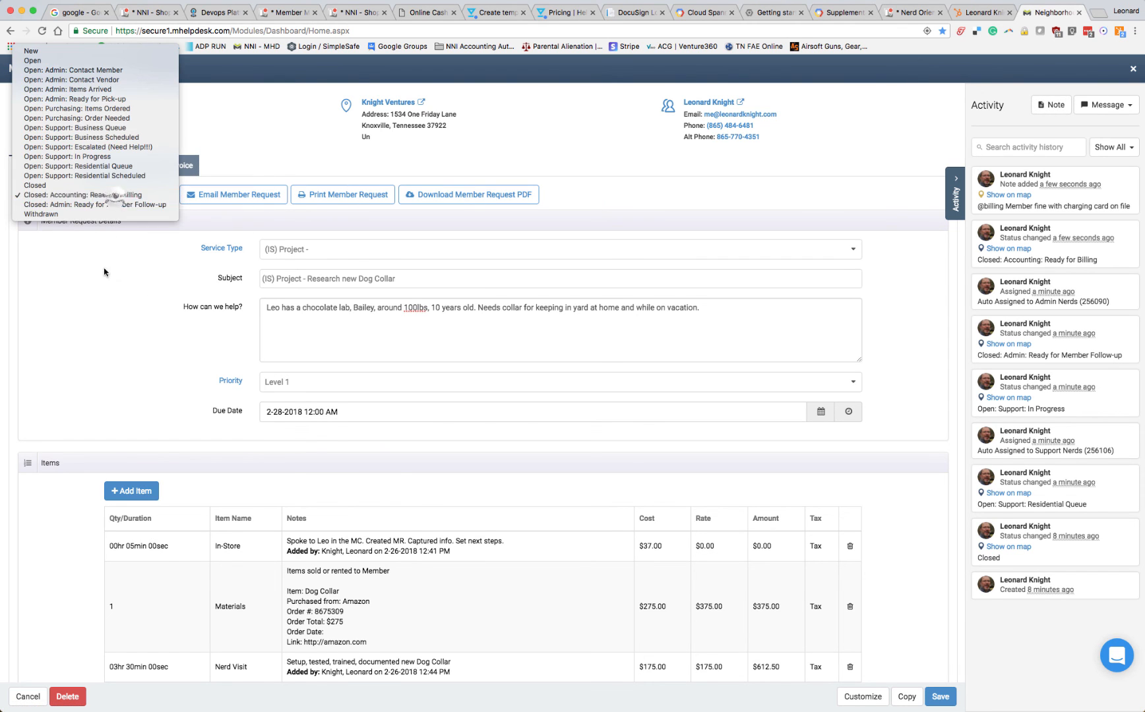
{"action": "left_click", "coordinate": [46, 187]}
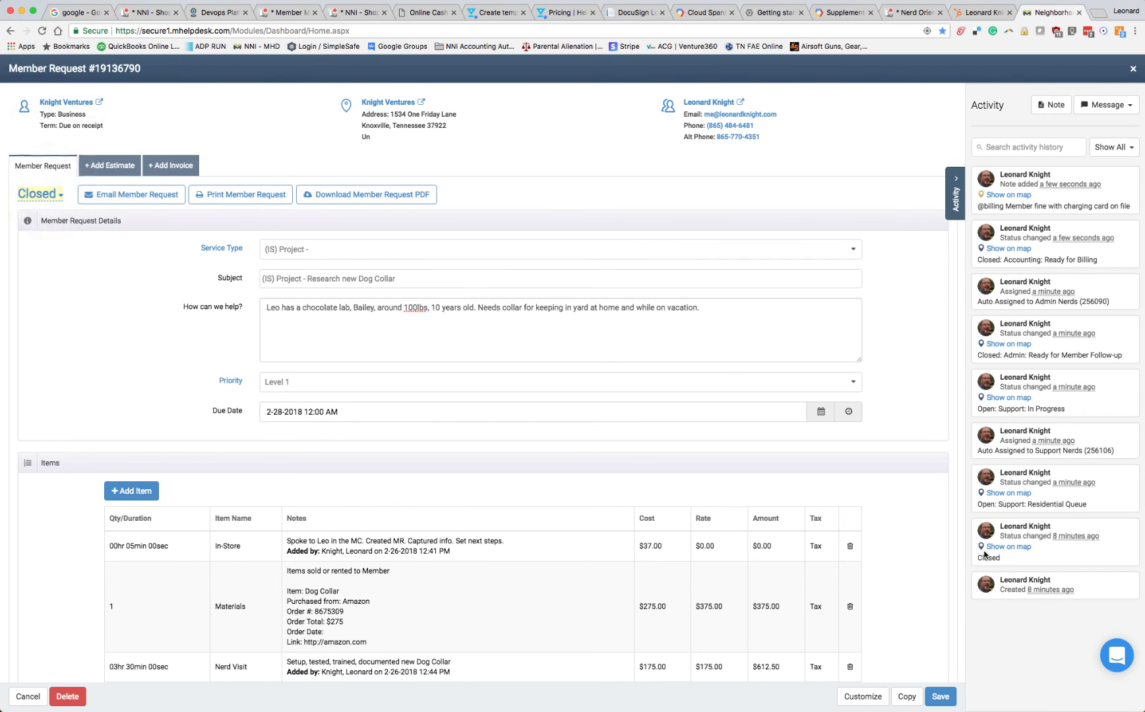
{"action": "left_click", "coordinate": [940, 698]}
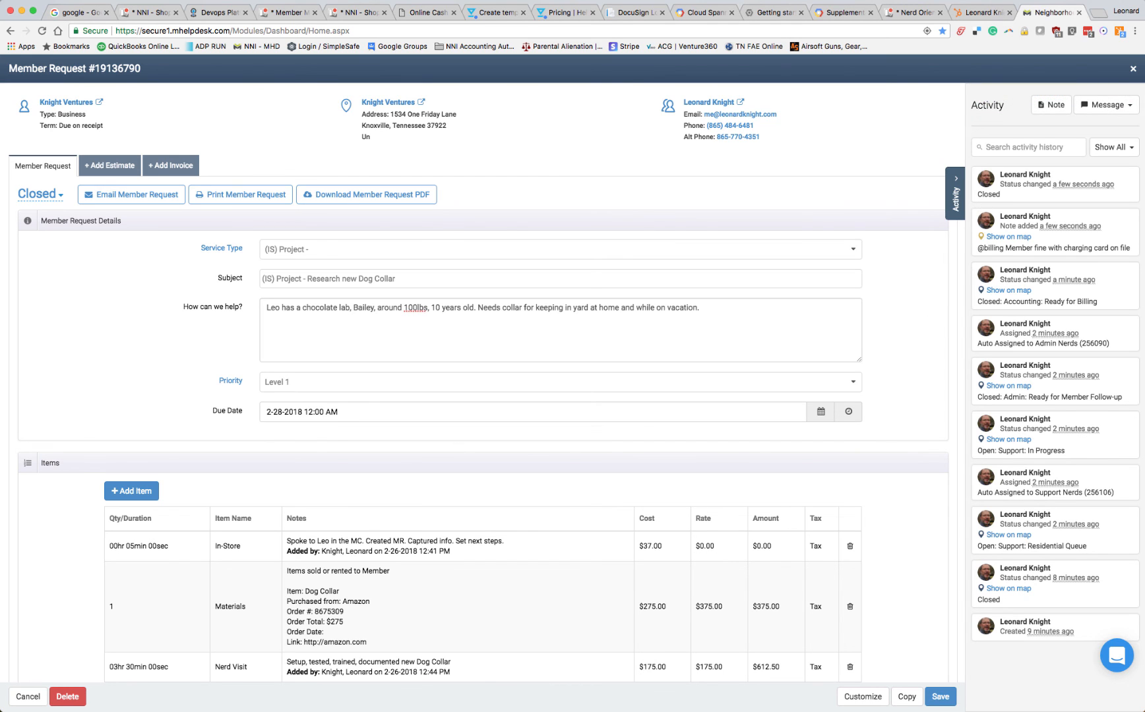
Review the customer's conversation note in HubSpot alongside the mHelpDesk request's details, items, assigned teams and technology
{"action": "left_click", "coordinate": [983, 12]}
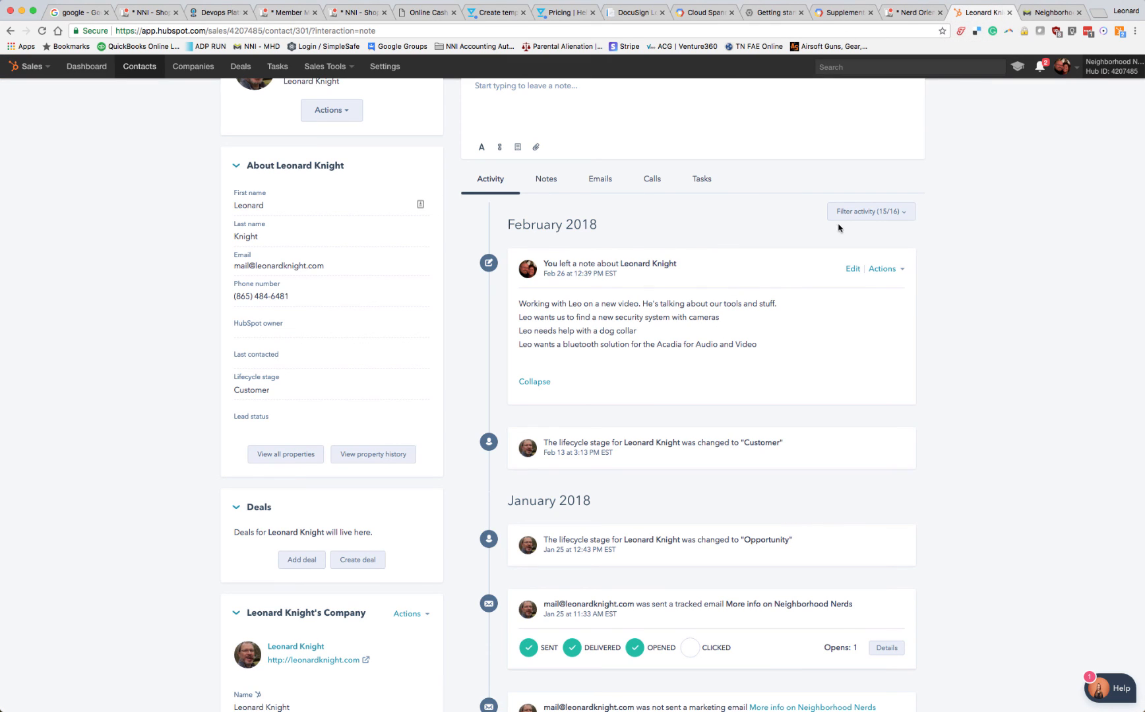
{"action": "left_click", "coordinate": [1052, 12]}
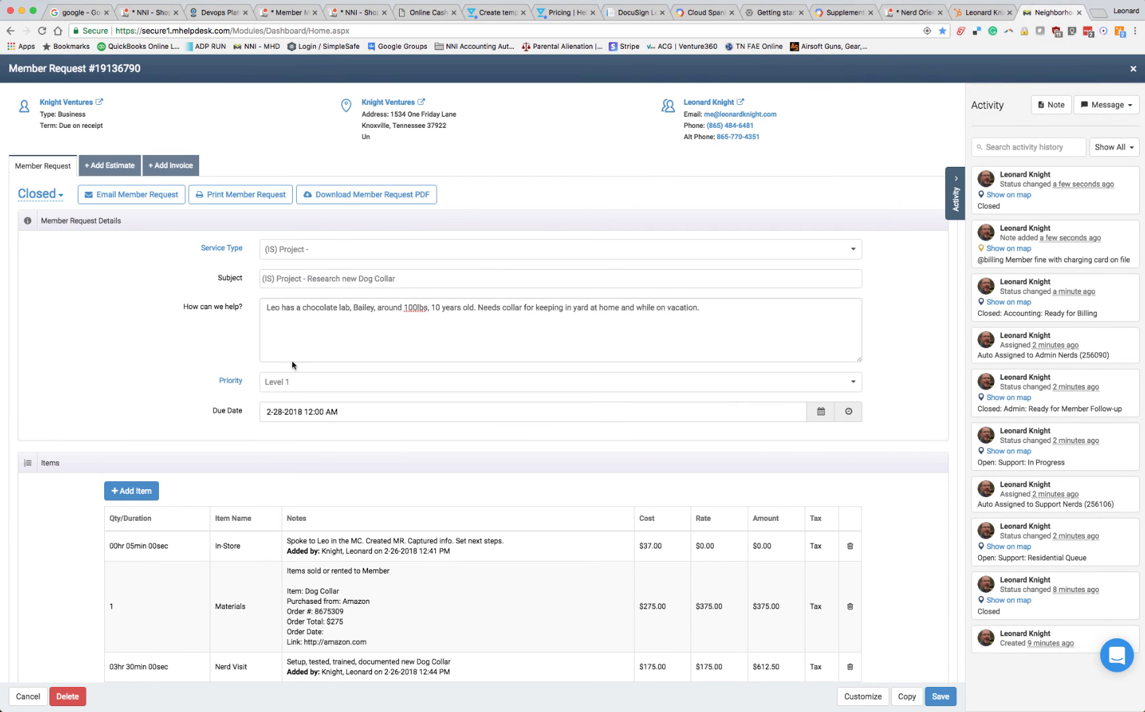
{"action": "scroll", "coordinate": [871, 403], "scroll_direction": "down", "scroll_amount": 2}
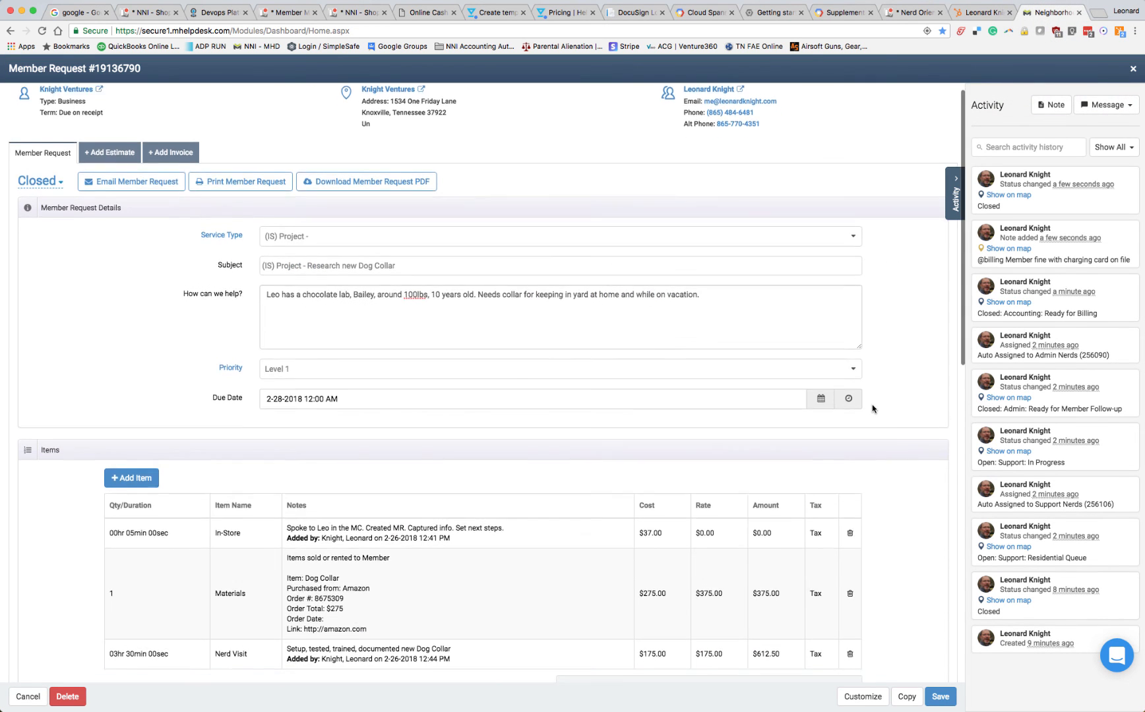
{"action": "scroll", "coordinate": [877, 370], "scroll_direction": "up", "scroll_amount": 2}
{"action": "left_click", "coordinate": [985, 15]}
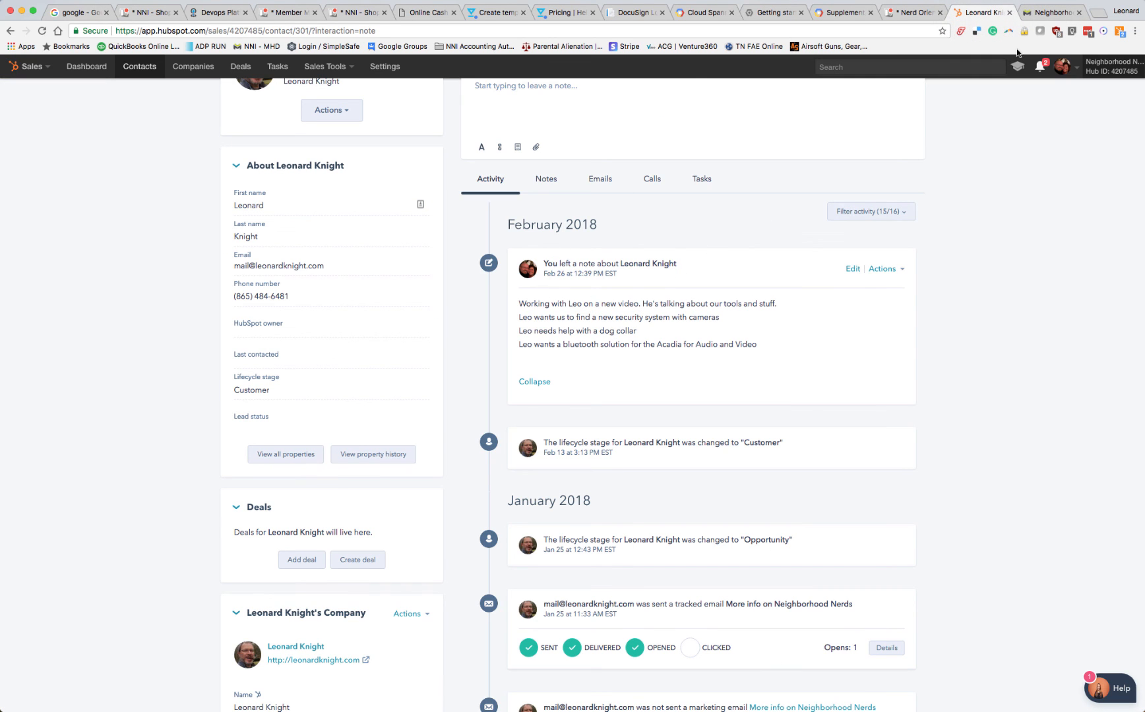
{"action": "left_click", "coordinate": [1053, 12]}
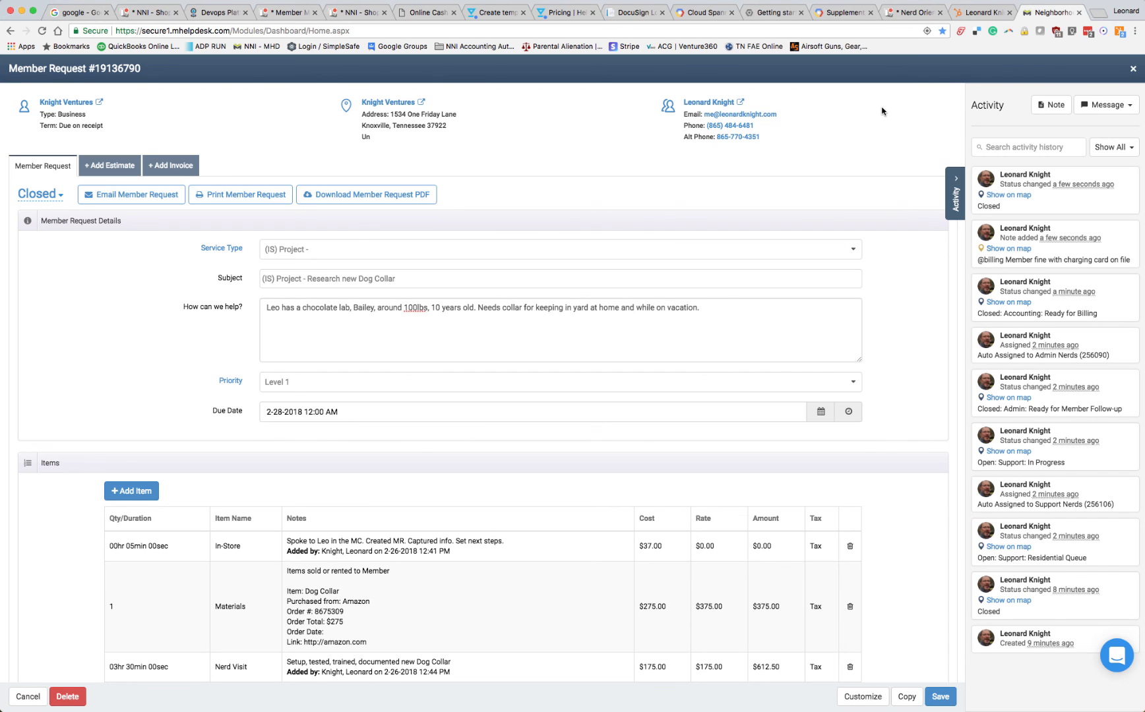
{"action": "left_click", "coordinate": [980, 12]}
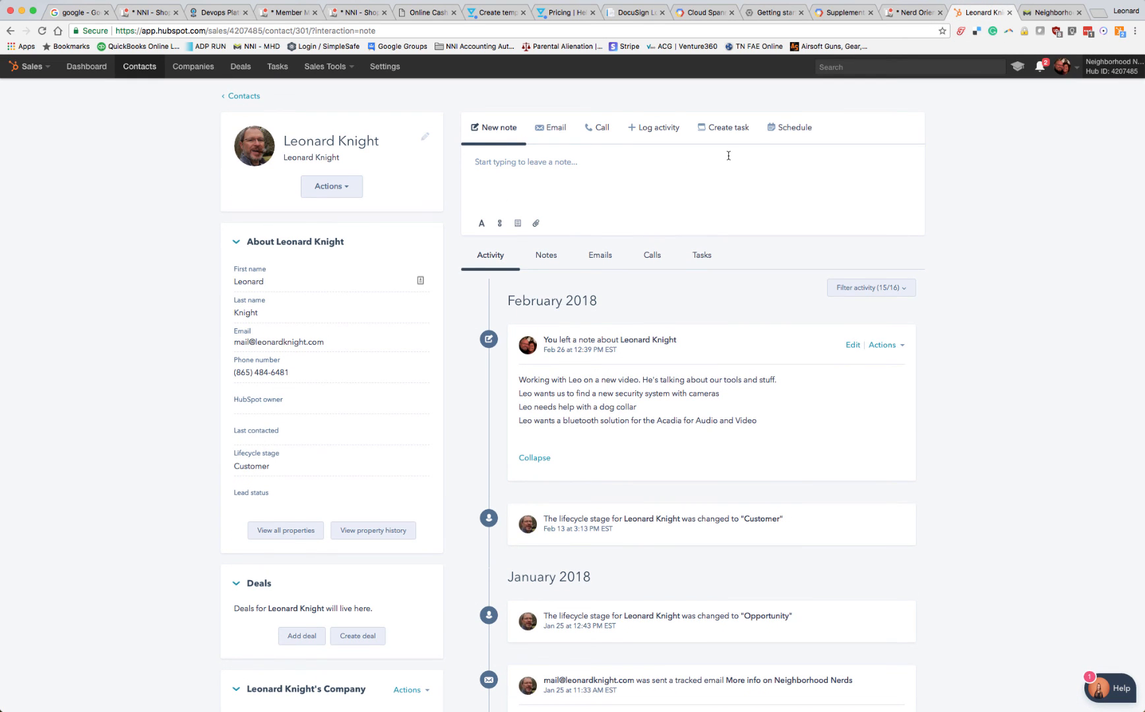
{"action": "left_click", "coordinate": [1051, 12]}
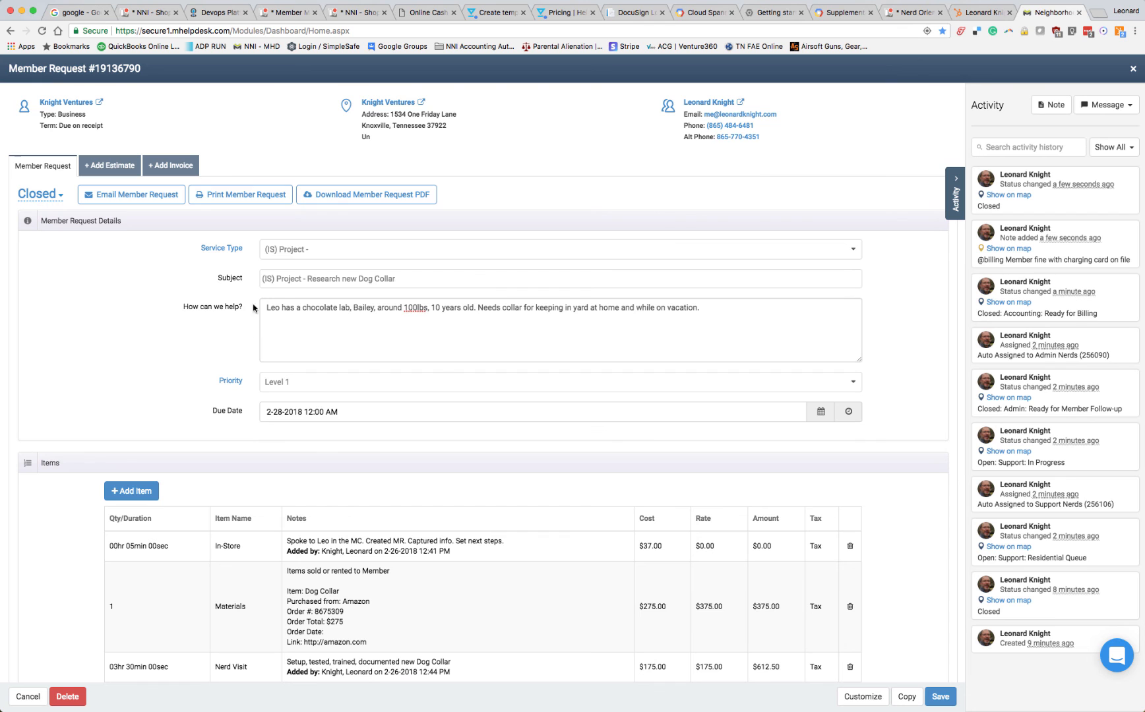
{"action": "scroll", "coordinate": [601, 334], "scroll_direction": "down", "scroll_amount": 1}
{"action": "scroll", "coordinate": [602, 335], "scroll_direction": "down", "scroll_amount": 10}
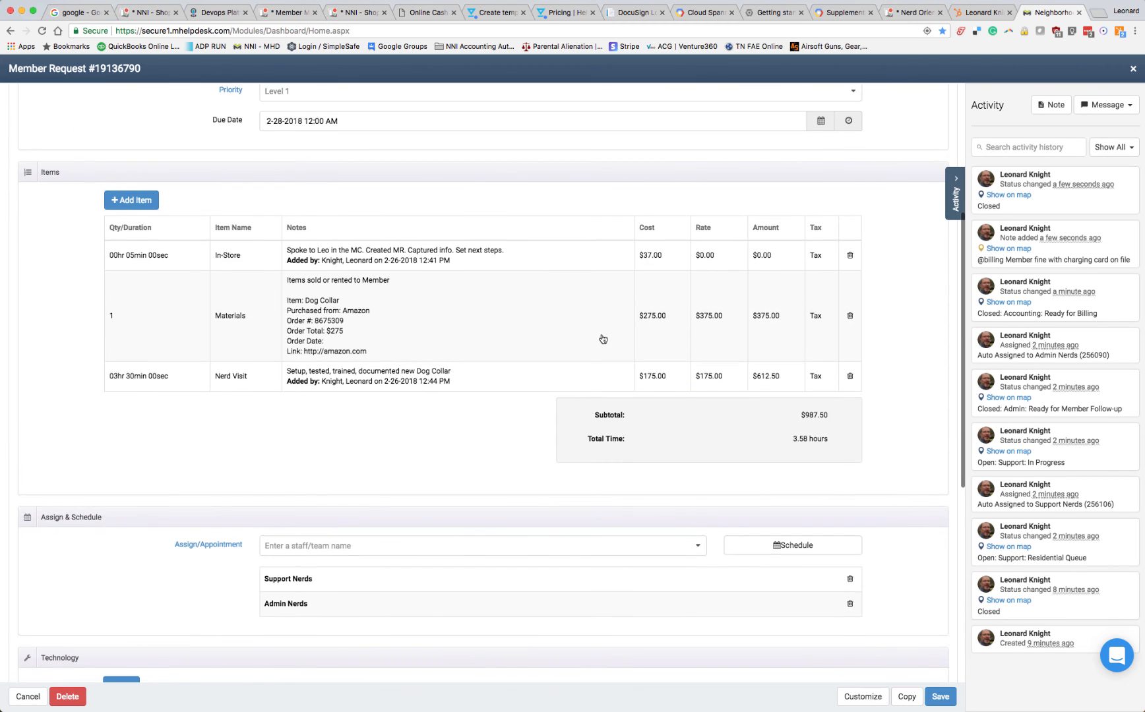
{"action": "scroll", "coordinate": [601, 339], "scroll_direction": "up", "scroll_amount": 10}
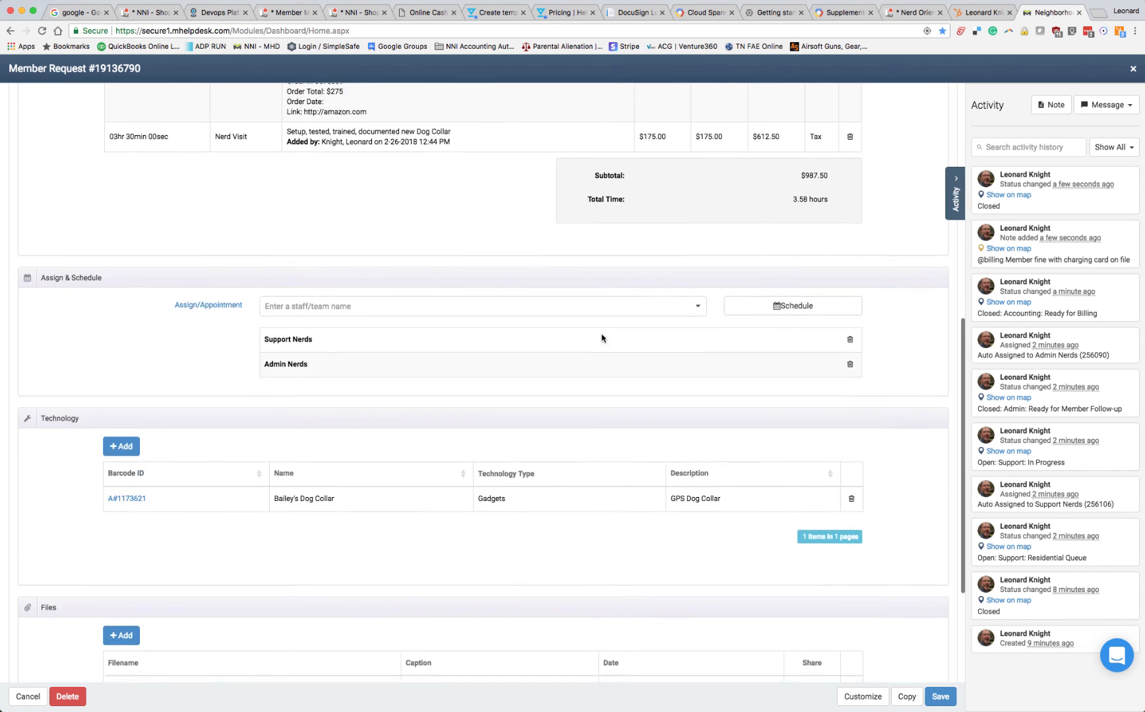